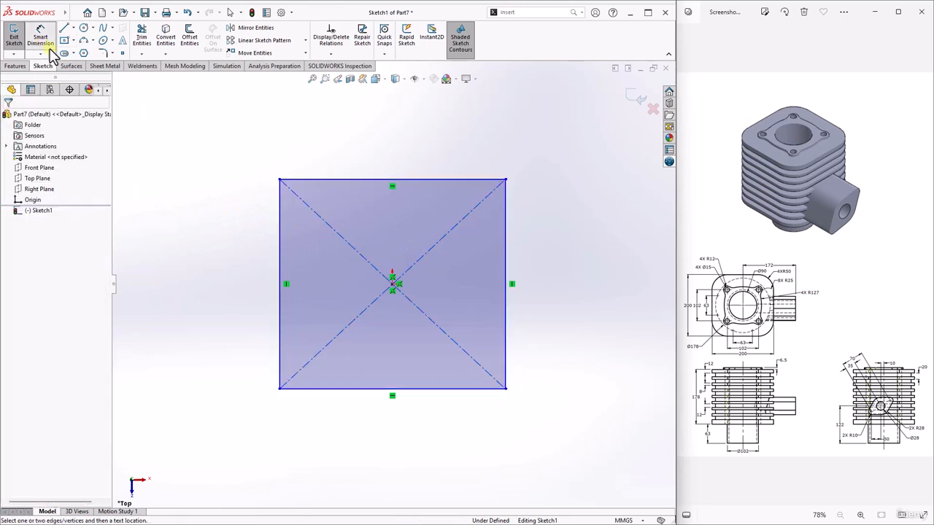
# Step: Dimension the centre rectangle's width and height to 200 mm each
pyautogui.click(357, 179)
pyautogui.click(356, 142)
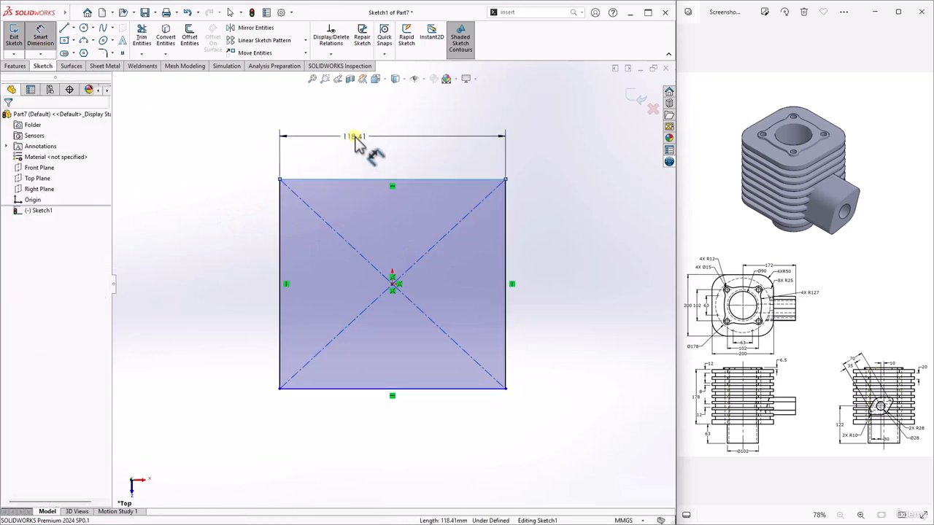
pyautogui.write('200')
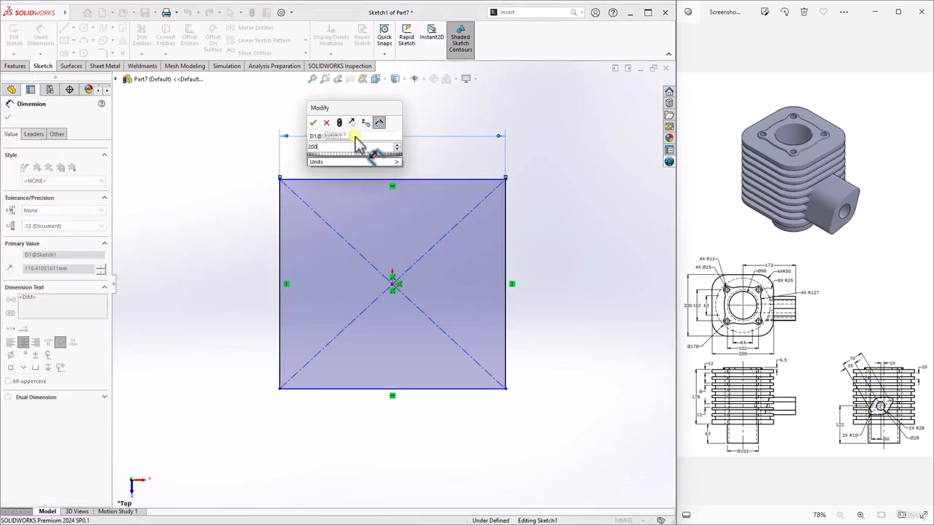
pyautogui.press('Return')
pyautogui.click(280, 219)
pyautogui.click(221, 265)
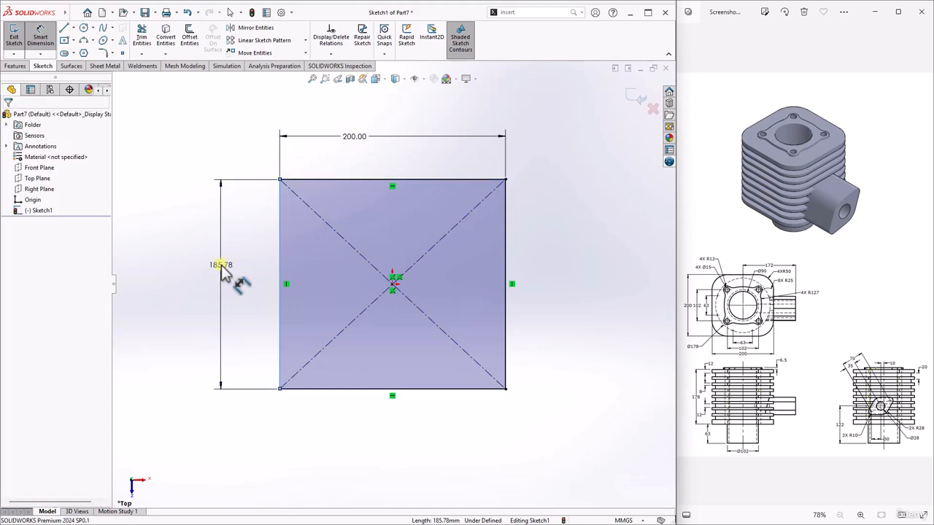
pyautogui.press('Return')
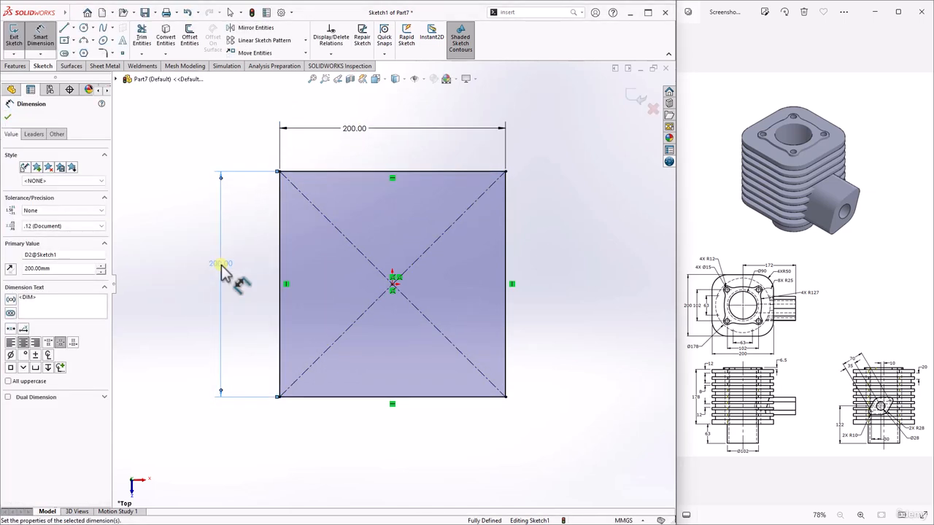
pyautogui.click(8, 117)
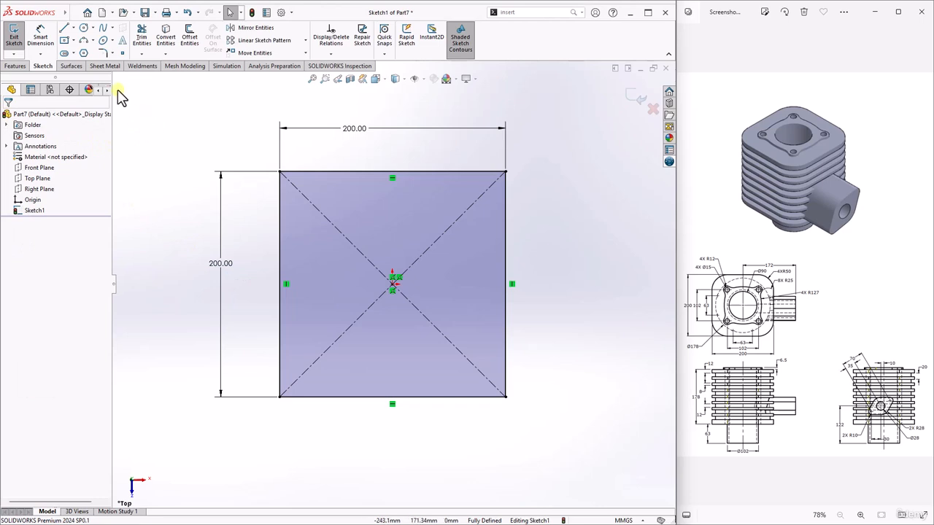
# Step: Round all four corners of the square with 50 mm sketch fillets
pyautogui.click(104, 59)
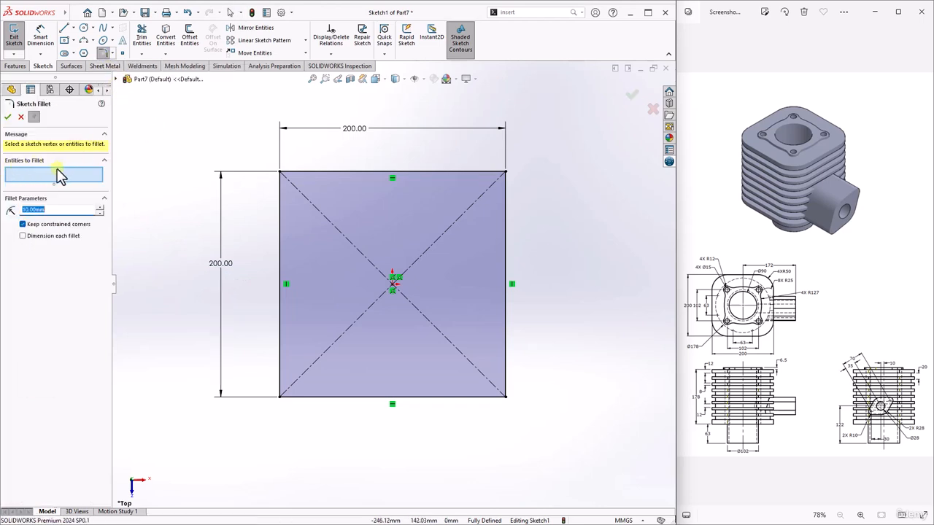
pyautogui.click(280, 205)
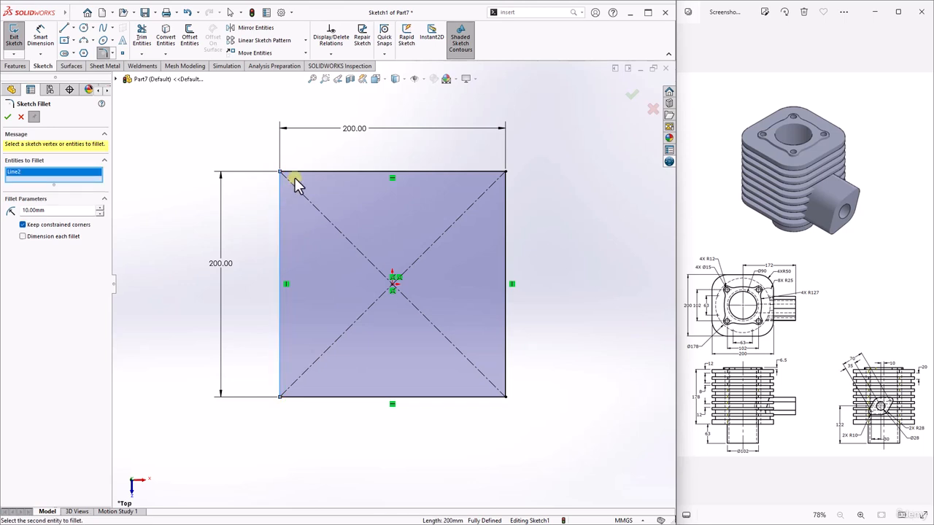
pyautogui.click(301, 174)
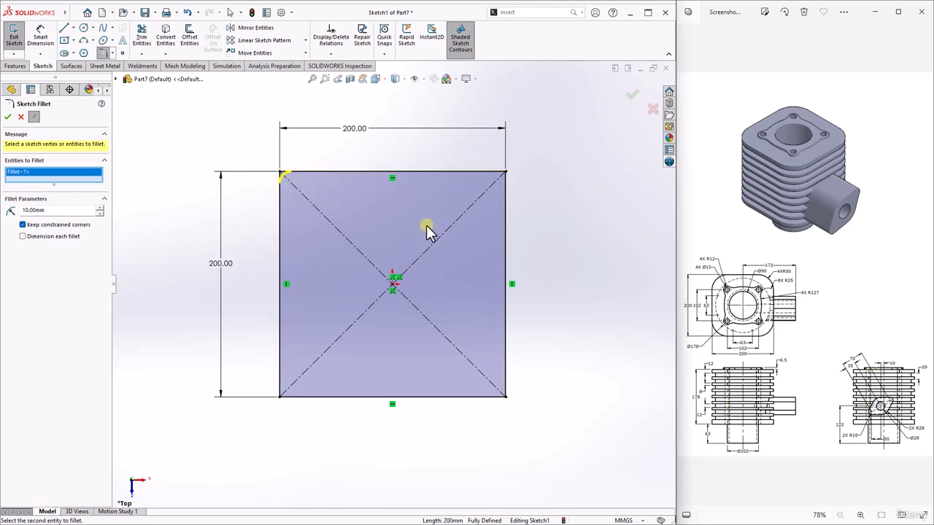
pyautogui.click(505, 214)
pyautogui.click(493, 175)
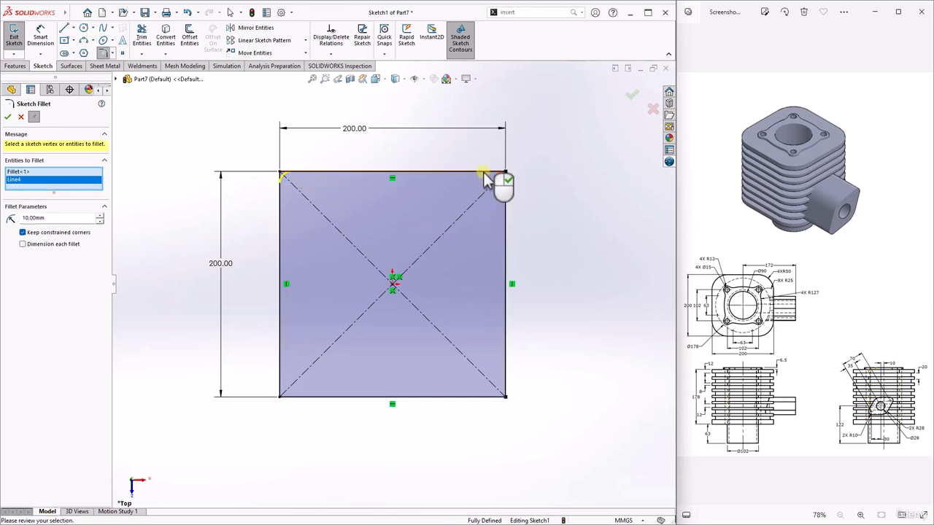
pyautogui.click(281, 343)
pyautogui.click(315, 397)
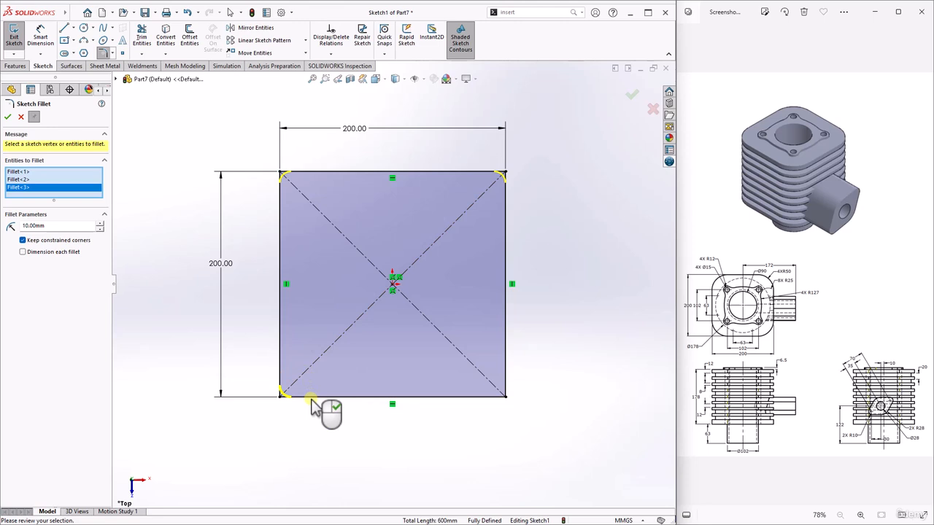
pyautogui.click(506, 368)
pyautogui.click(491, 396)
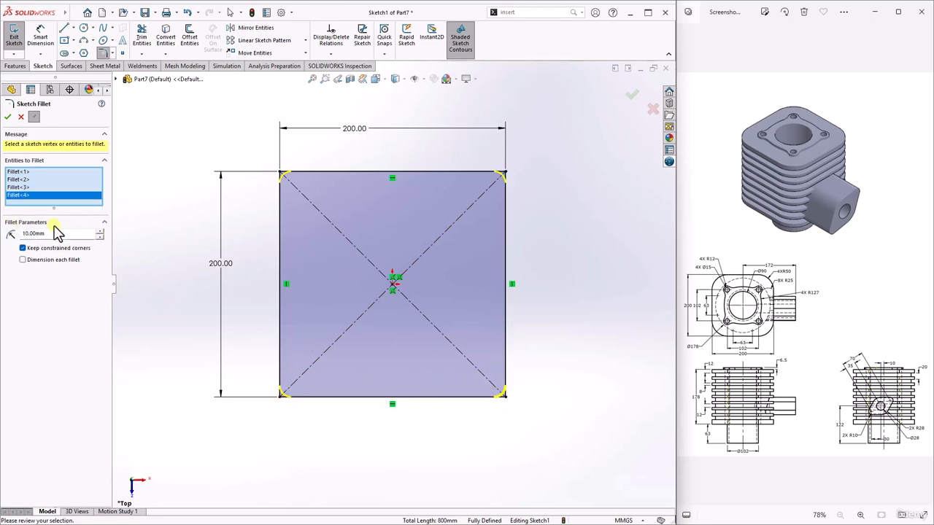
pyautogui.doubleClick(55, 233)
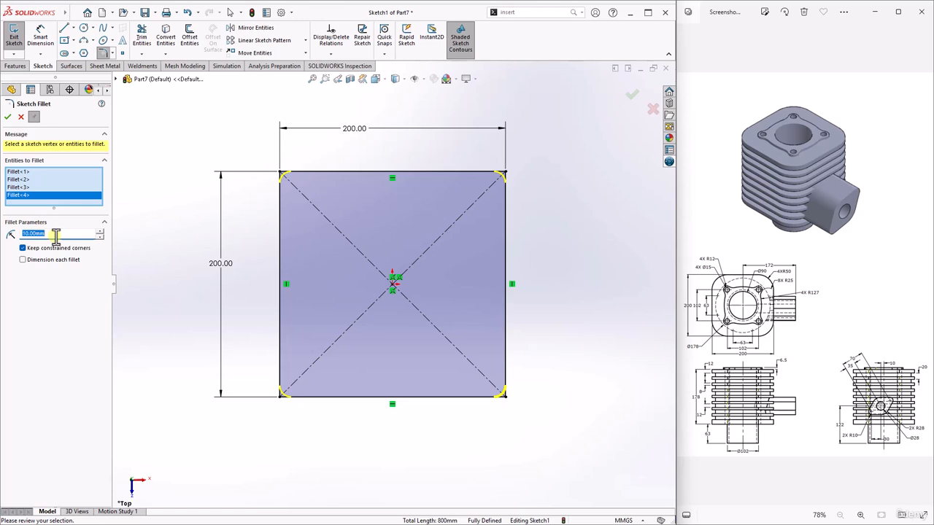
pyautogui.write('50')
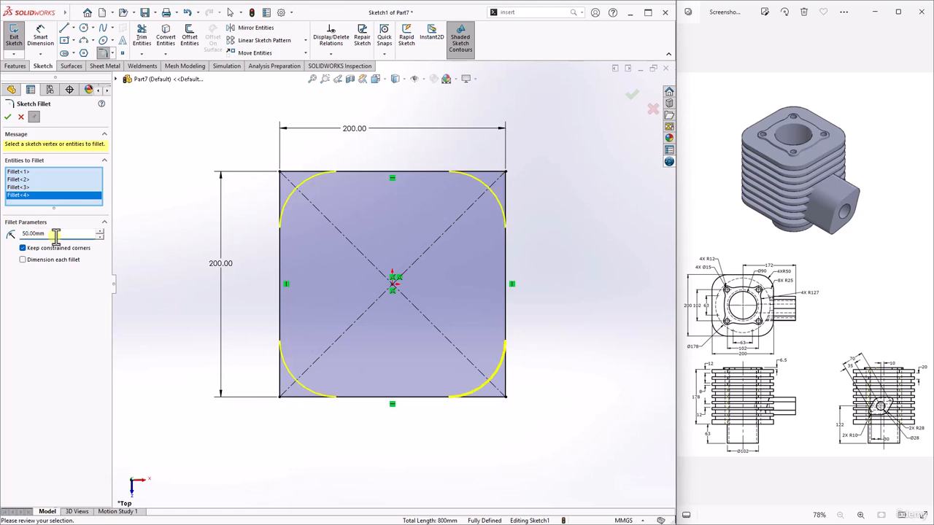
pyautogui.click(7, 119)
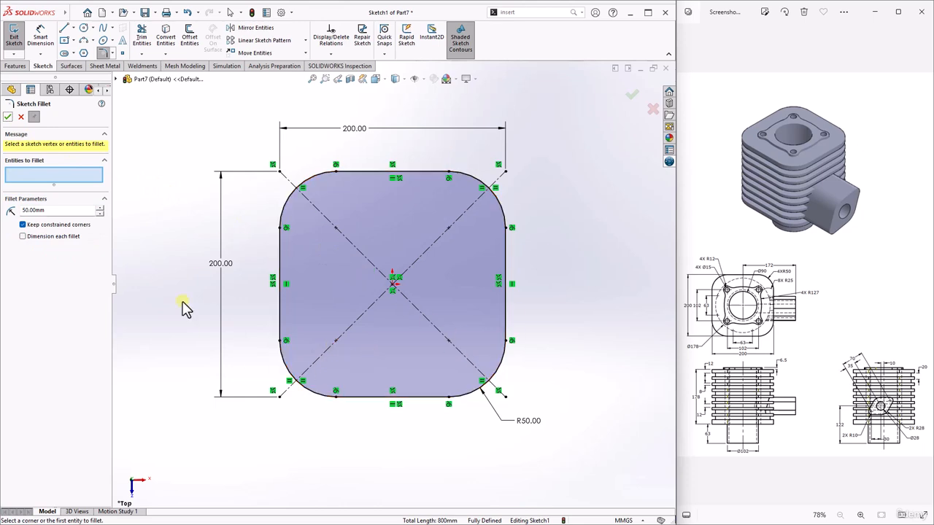
pyautogui.click(7, 119)
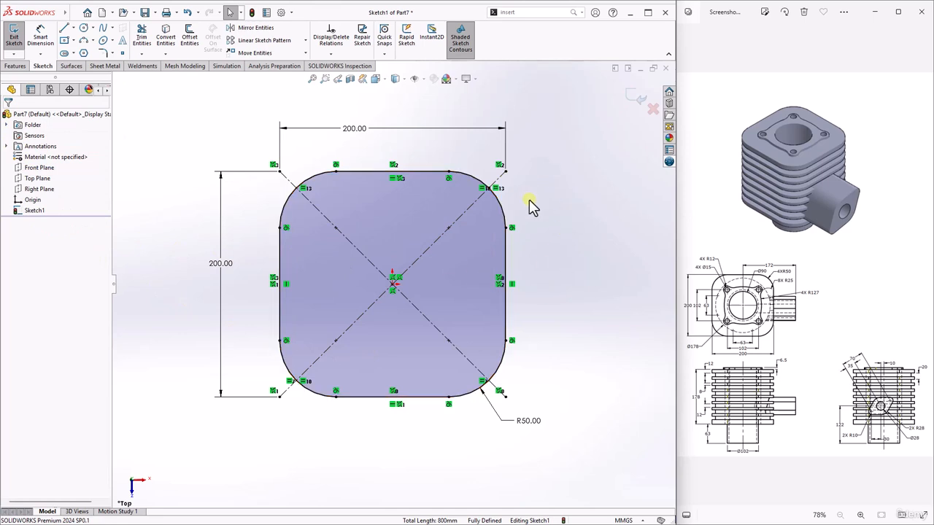
# Step: Finish the sketch and extrude the profile Blind 114 mm in Direction 1 and Blind 64 mm in Direction 2
pyautogui.click(635, 98)
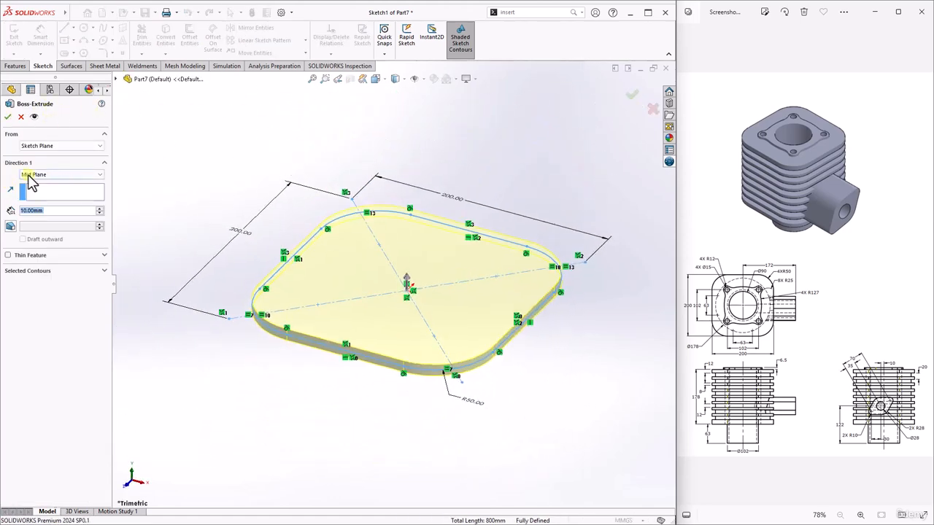
pyautogui.click(57, 176)
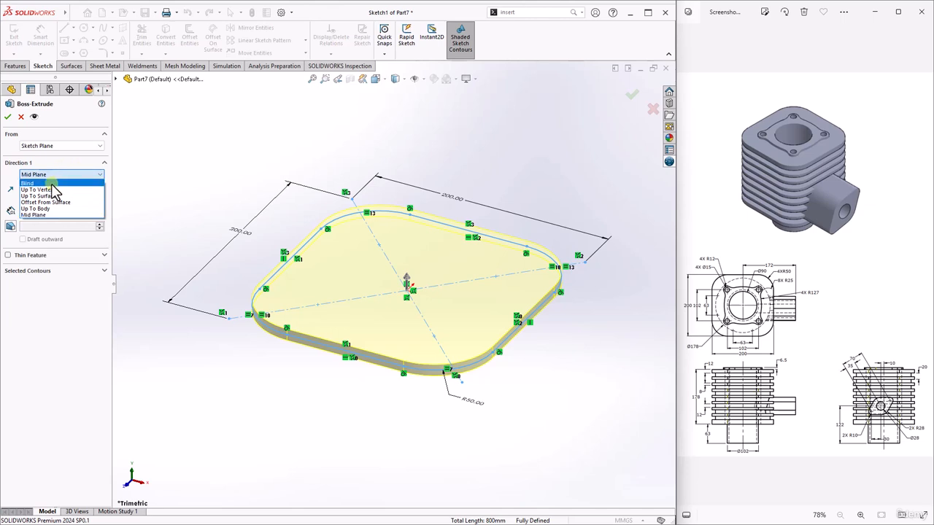
pyautogui.click(54, 187)
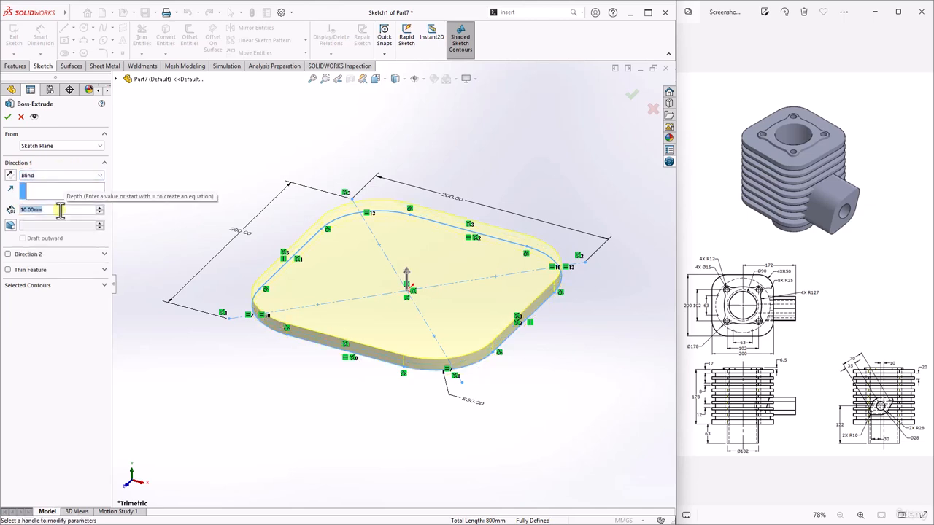
pyautogui.write('114')
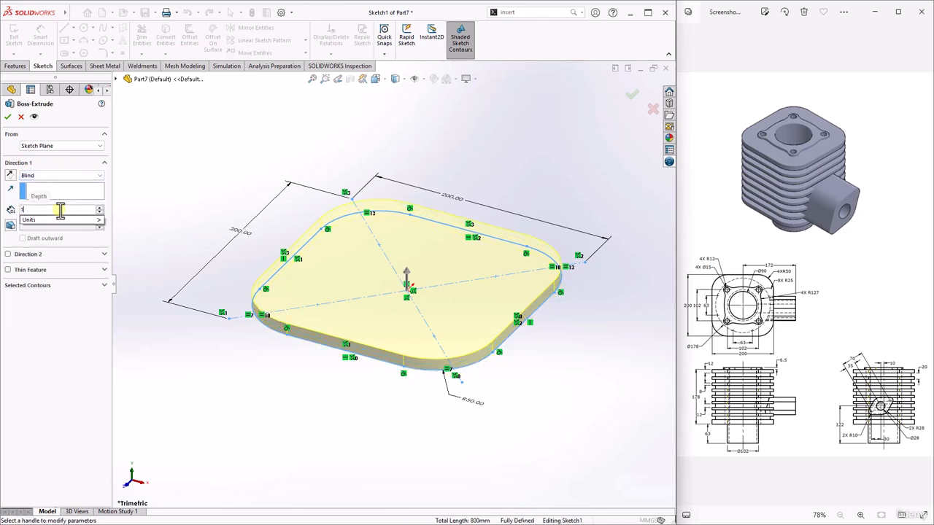
pyautogui.press('Return')
pyautogui.click(7, 254)
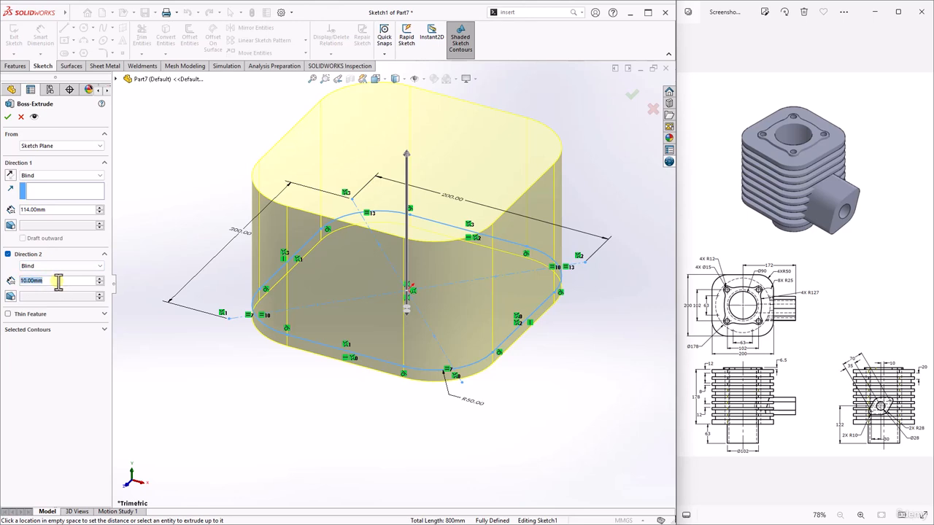
pyautogui.write('64')
pyautogui.press('Return')
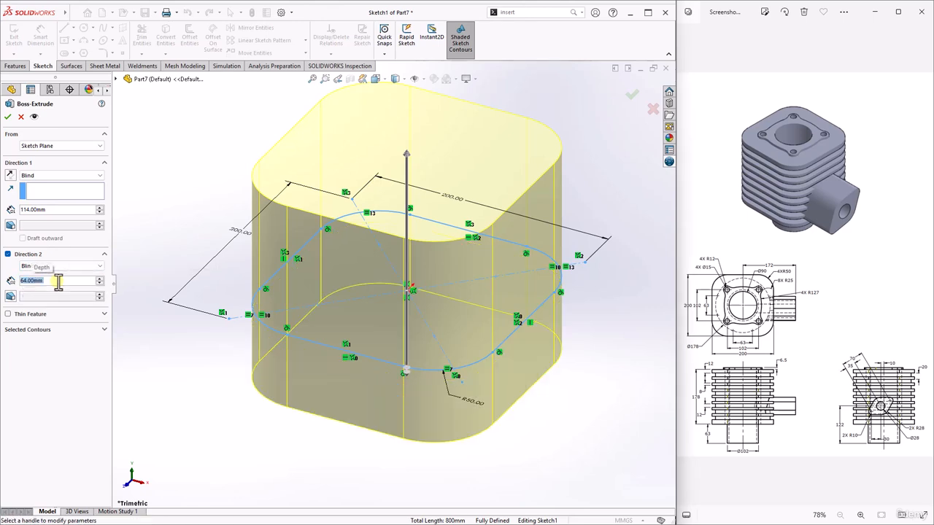
pyautogui.click(9, 117)
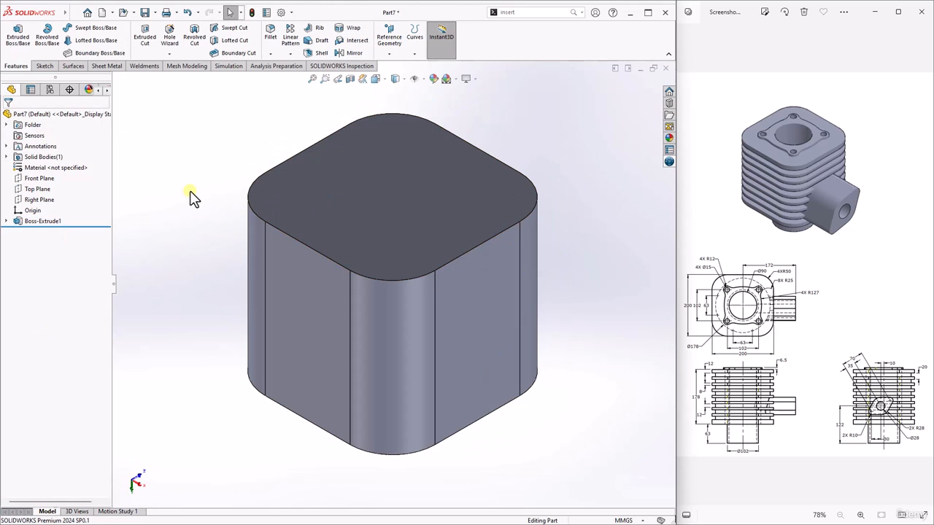
# Step: Start an Extruded Cut on the block's bottom face and sketch a circle about 104 mm in diameter centred on the origin
pyautogui.click(150, 36)
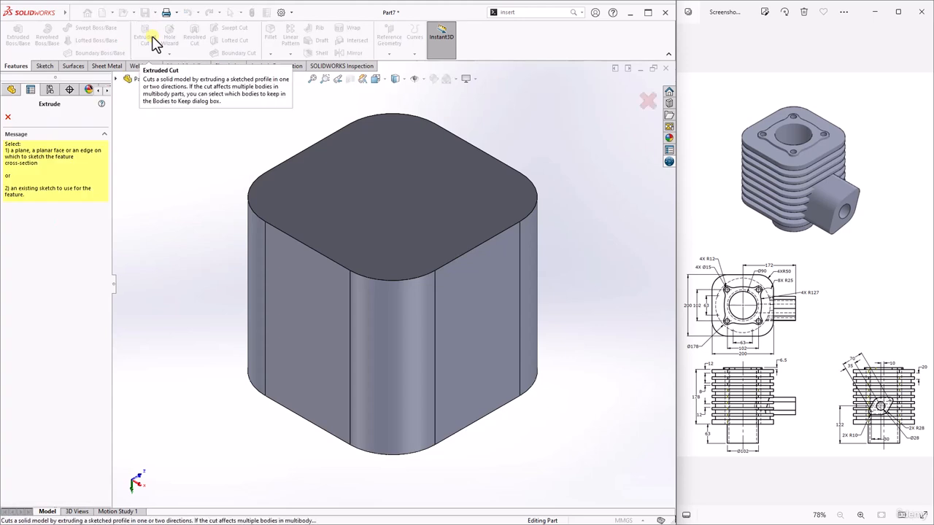
pyautogui.click(307, 189)
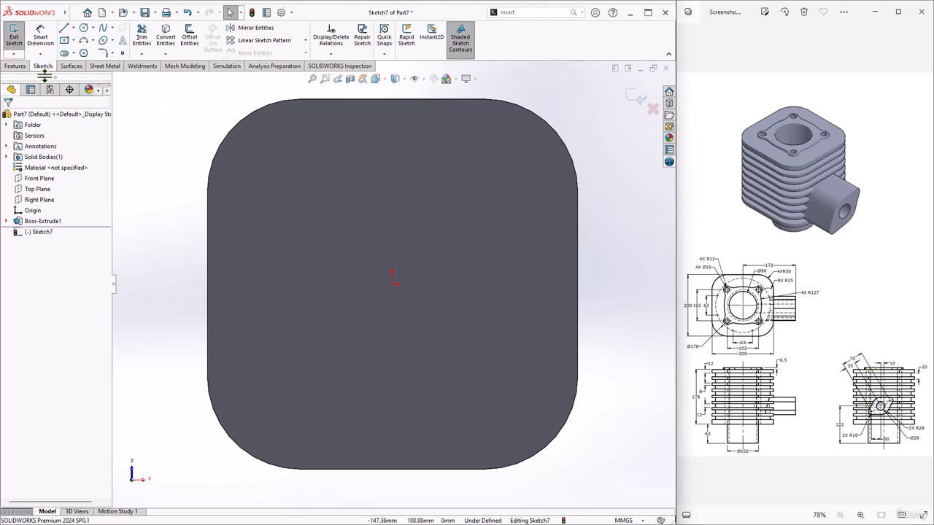
pyautogui.click(93, 28)
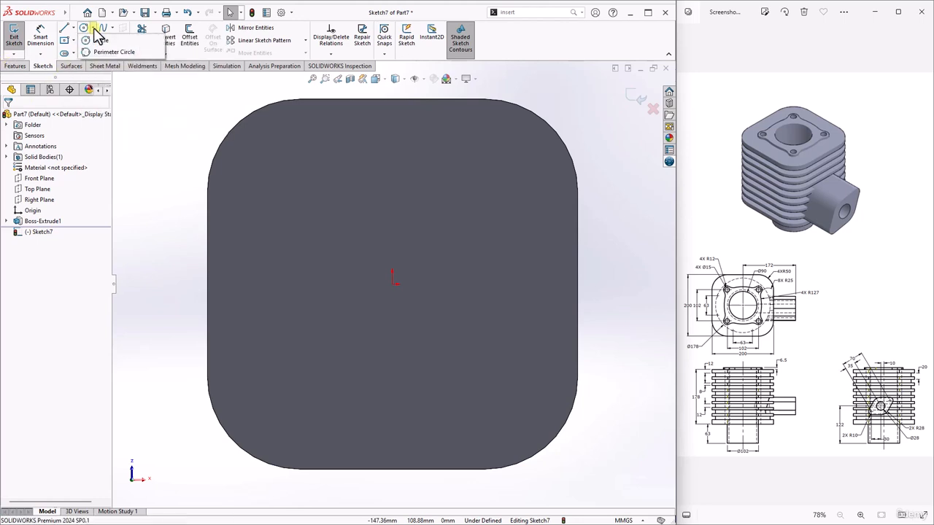
pyautogui.click(100, 41)
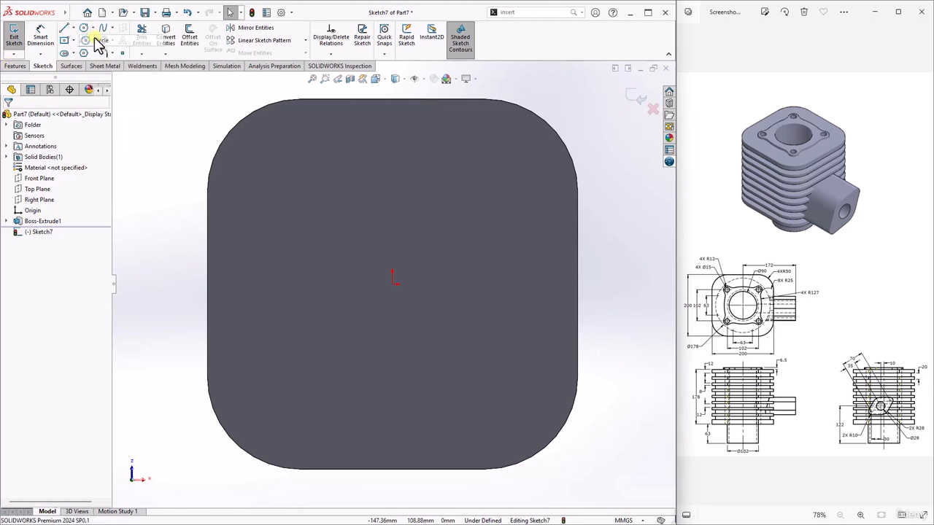
pyautogui.click(392, 286)
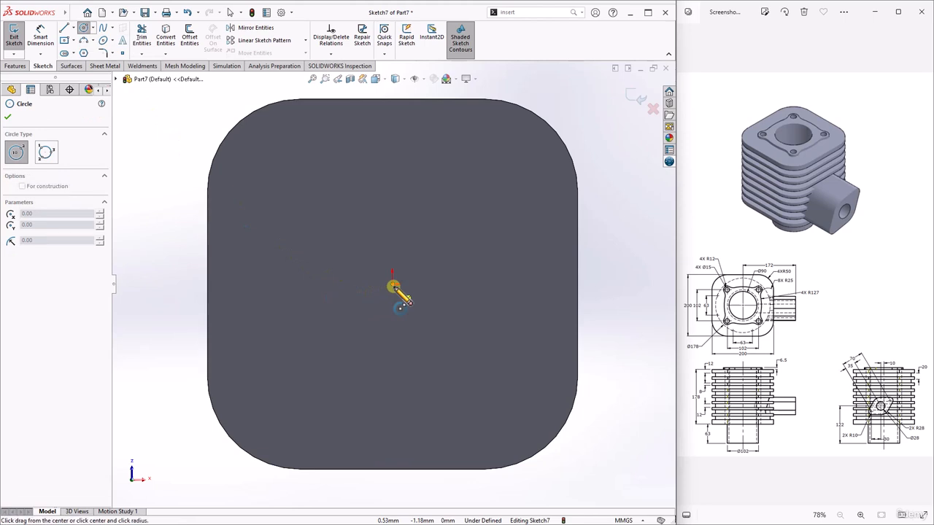
pyautogui.click(469, 227)
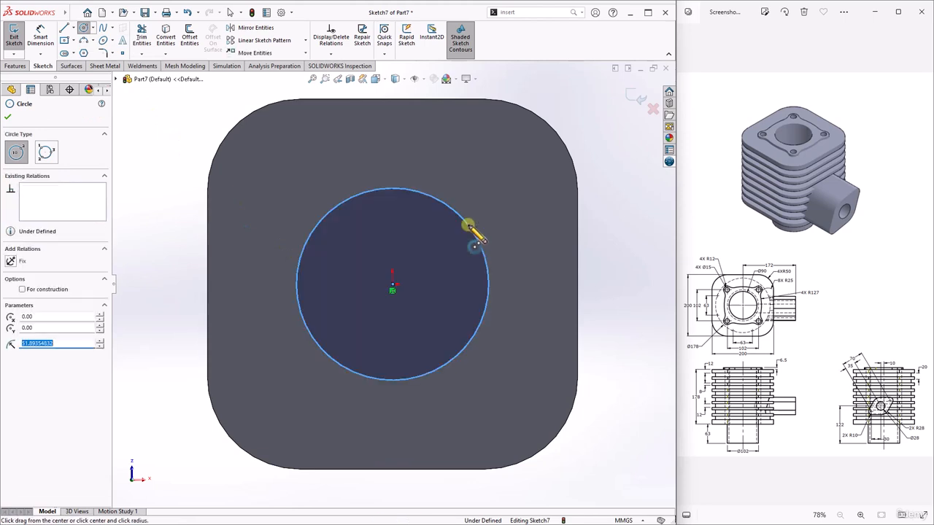
# Step: Dimension the circle's diameter to 90 mm
pyautogui.click(47, 45)
pyautogui.click(357, 193)
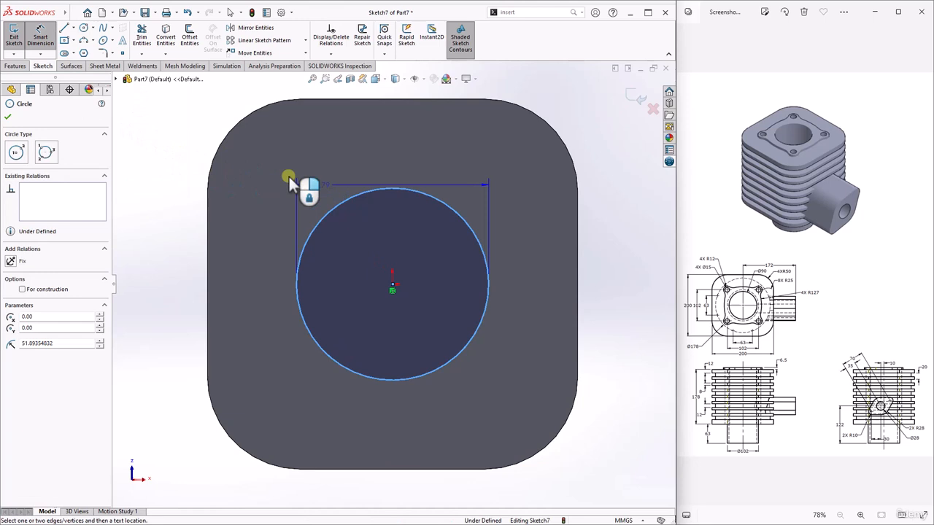
pyautogui.click(235, 162)
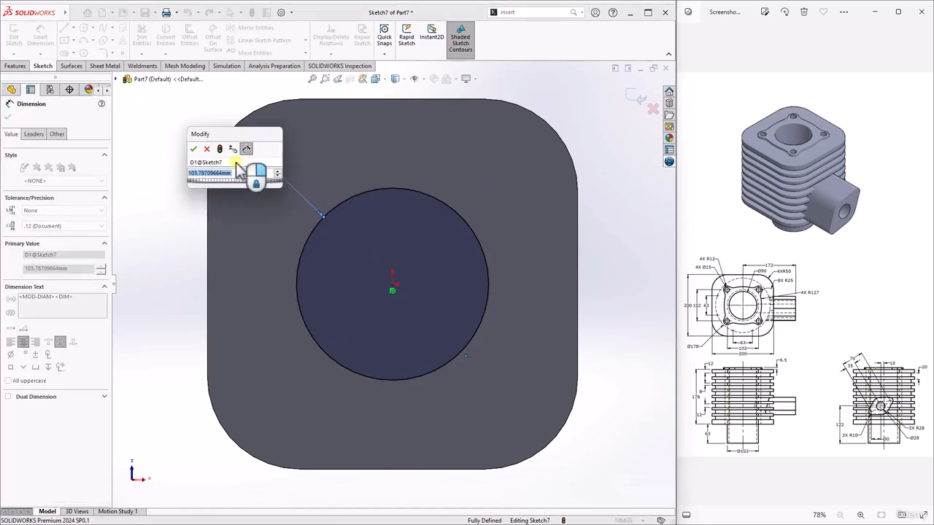
pyautogui.write('90')
pyautogui.press('Return')
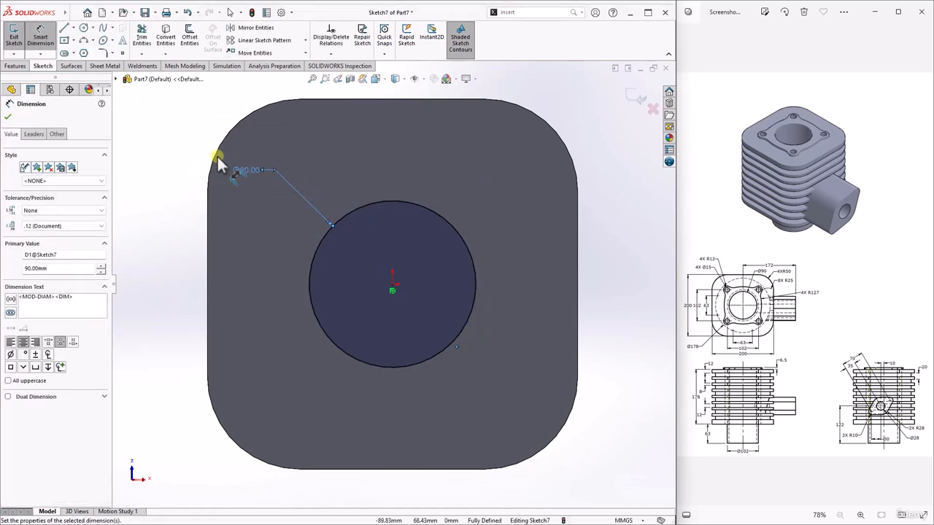
pyautogui.click(8, 117)
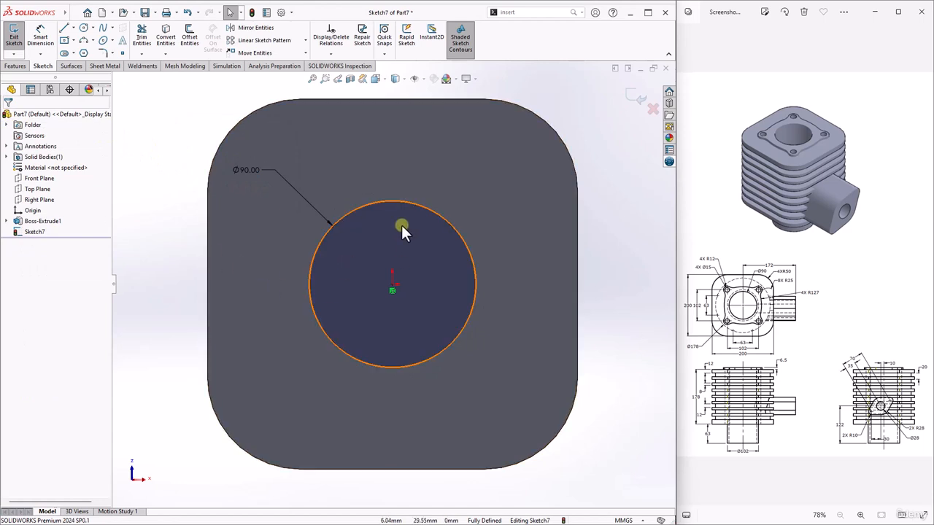
# Step: Finish the 90 mm circle sketch and cut it Through All along the block's height
pyautogui.click(632, 102)
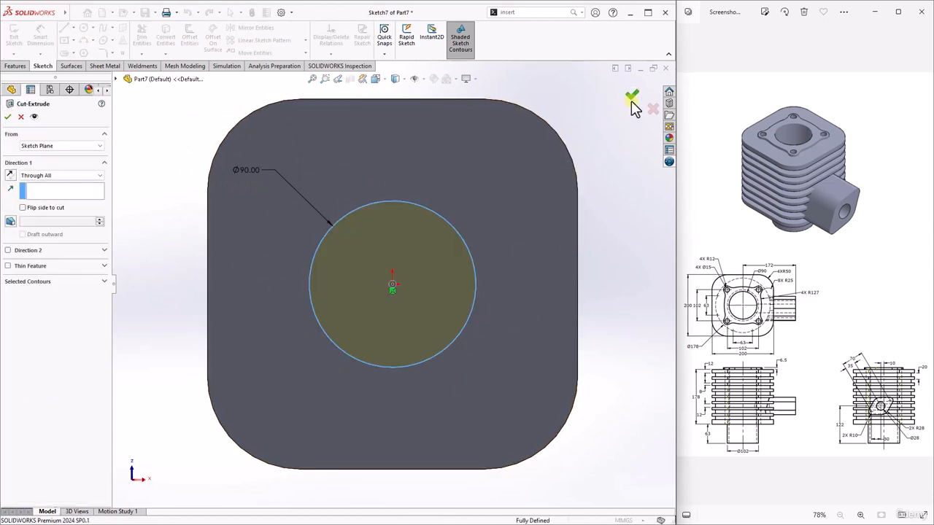
pyautogui.scroll(3, 380, 390)
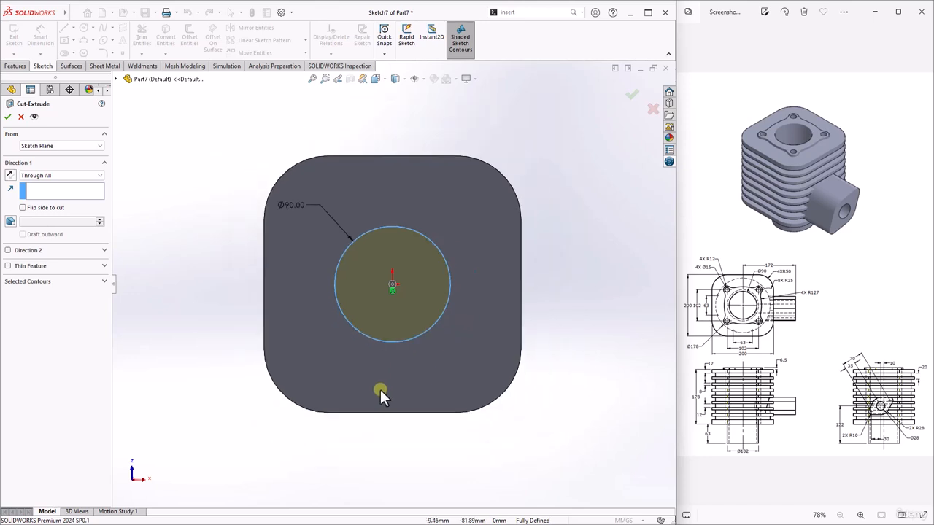
pyautogui.moveTo(380, 390); pyautogui.dragTo(375, 299, button='middle')
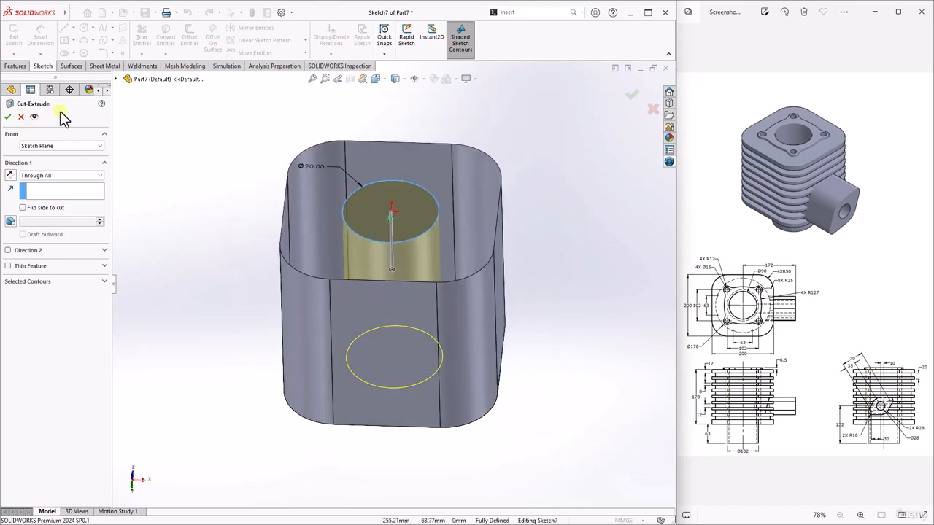
pyautogui.click(68, 175)
pyautogui.click(65, 191)
pyautogui.click(9, 118)
pyautogui.scroll(3, 382, 237)
pyautogui.scroll(-2, 386, 245)
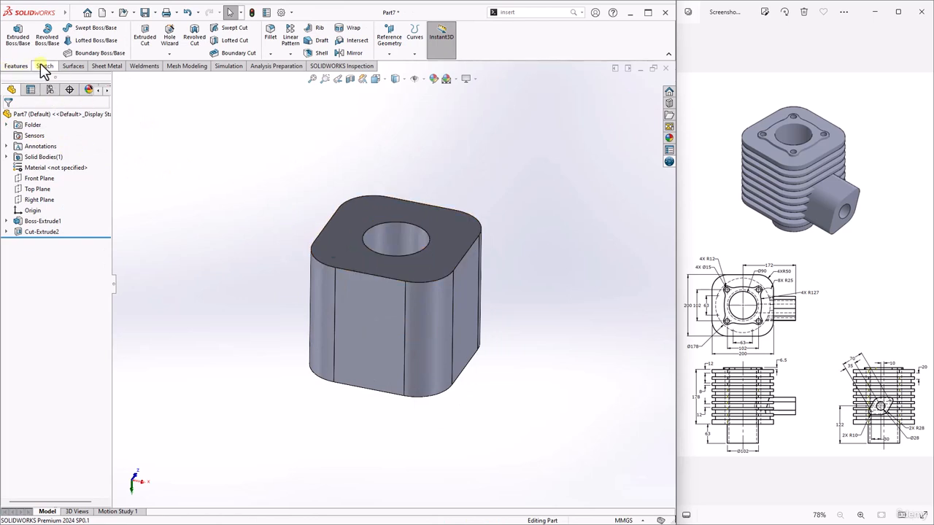
# Step: Start an Extruded Boss on the block's end face opposite the cut's sketch face and convert the bore's circular edge into the sketch
pyautogui.click(22, 38)
pyautogui.moveTo(321, 410); pyautogui.dragTo(346, 305, button='middle')
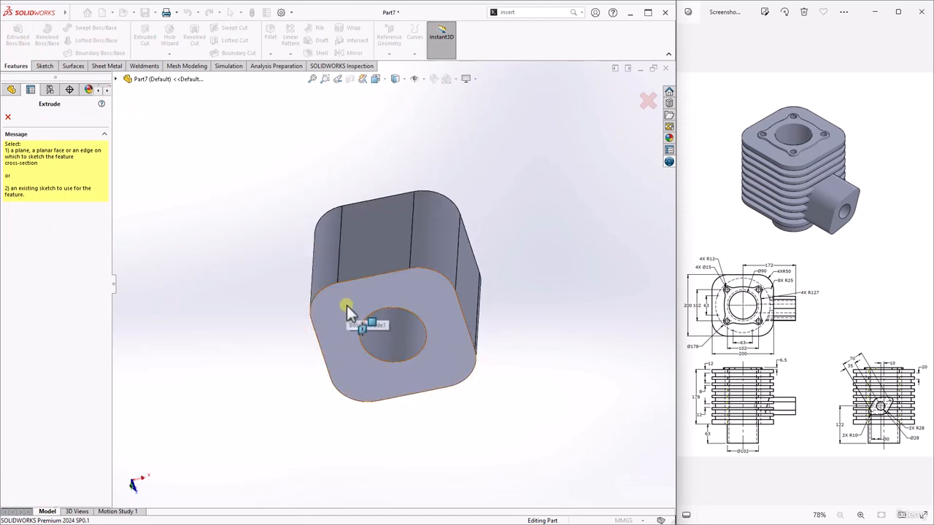
pyautogui.click(347, 305)
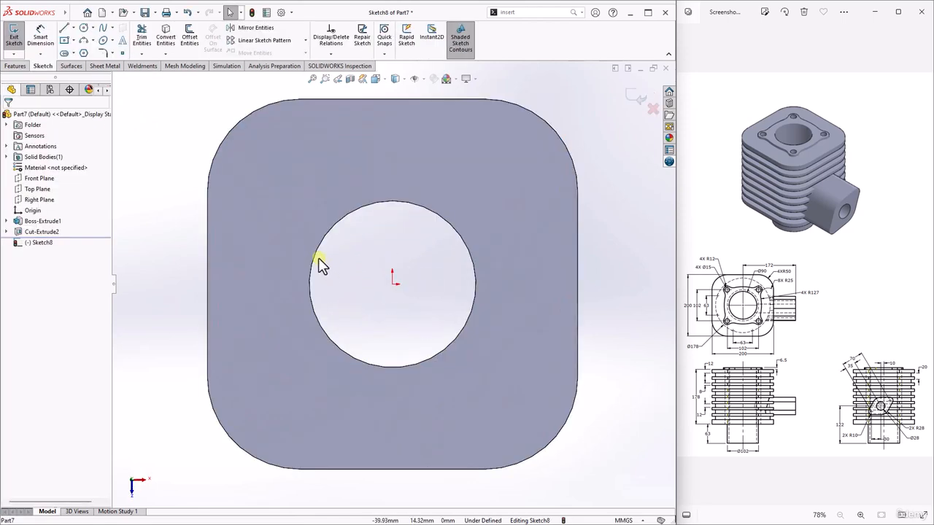
pyautogui.click(317, 254)
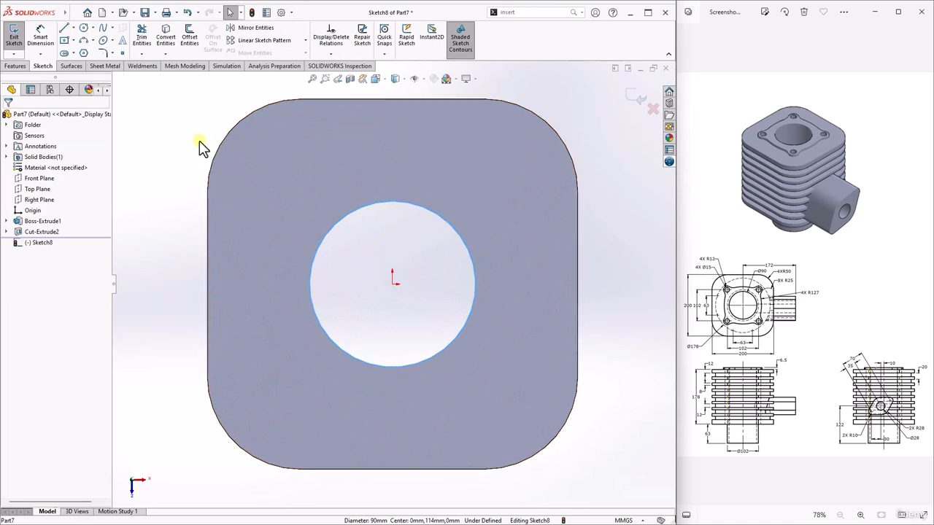
pyautogui.click(166, 42)
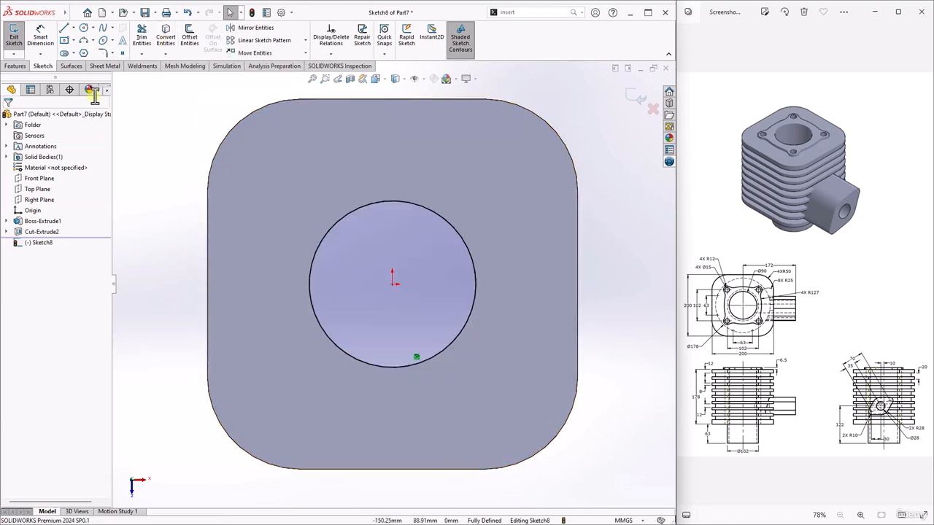
# Step: Sketch a circle about 112 mm in diameter centred on the origin, around the converted bore edge
pyautogui.click(94, 29)
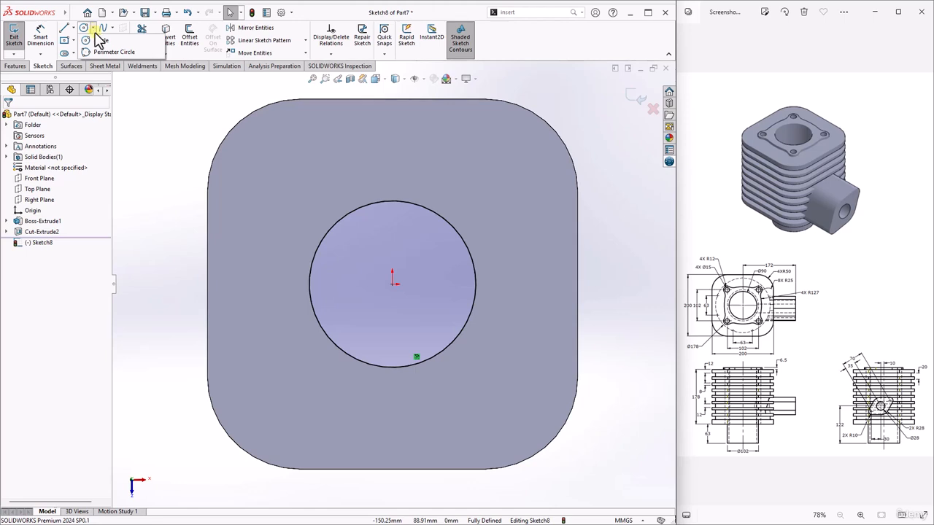
pyautogui.click(102, 40)
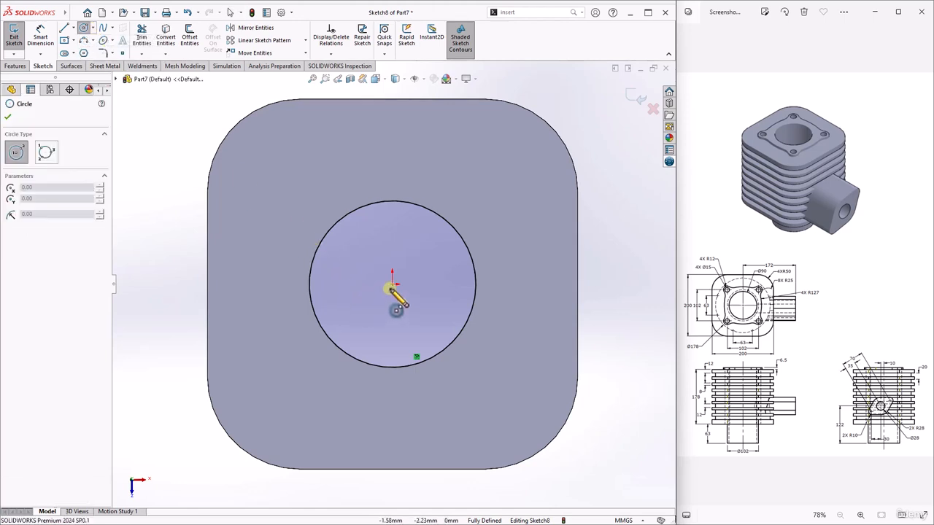
pyautogui.click(393, 282)
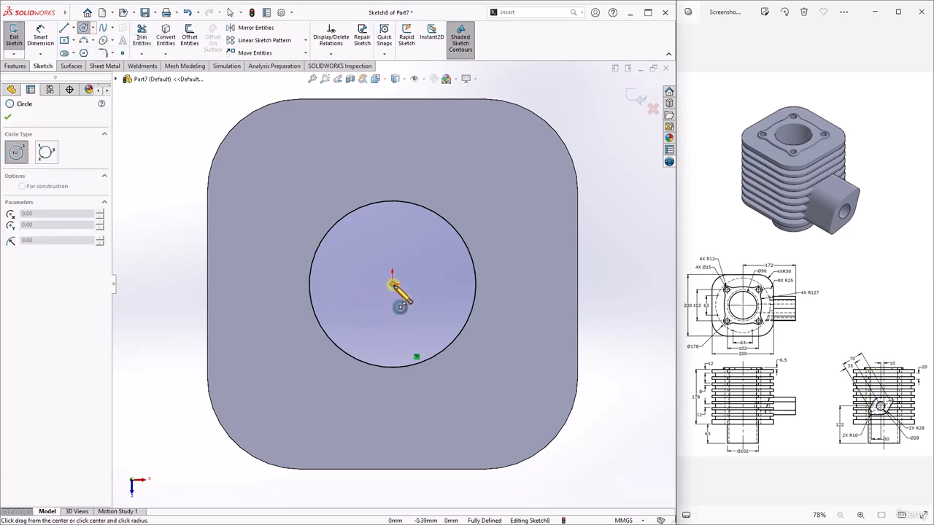
pyautogui.click(474, 218)
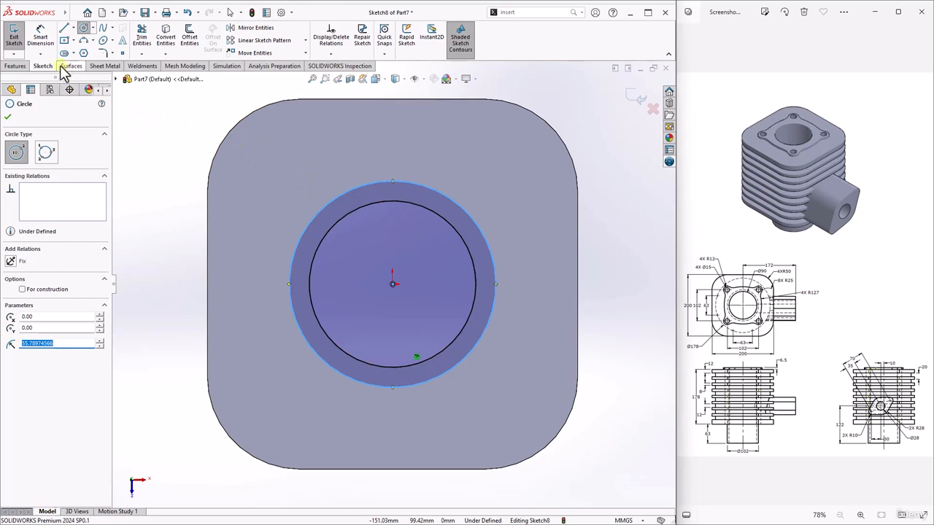
# Step: Dimension the outer circle's diameter to 102 mm
pyautogui.click(44, 40)
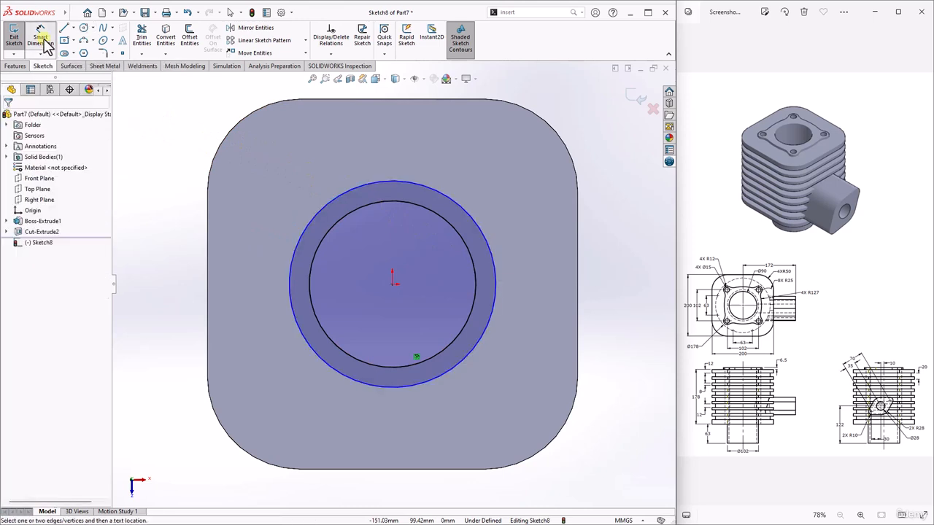
pyautogui.click(312, 216)
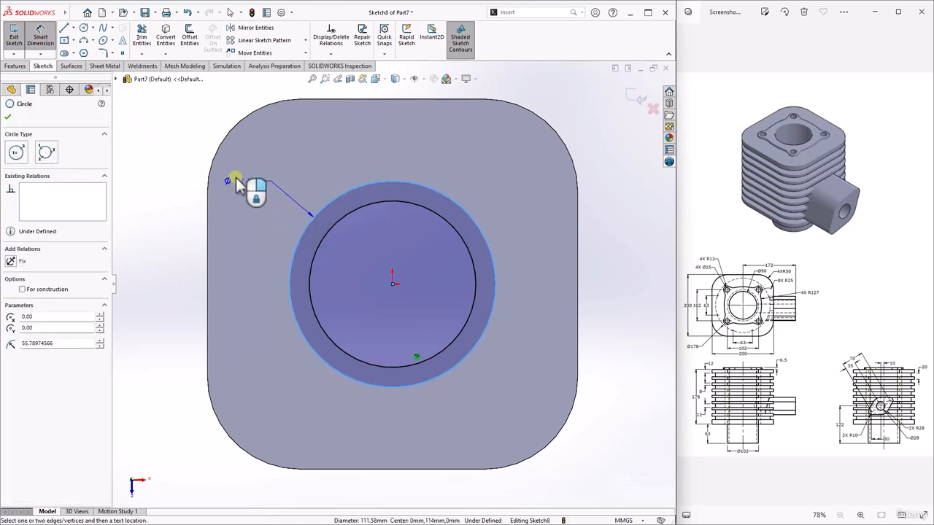
pyautogui.click(235, 176)
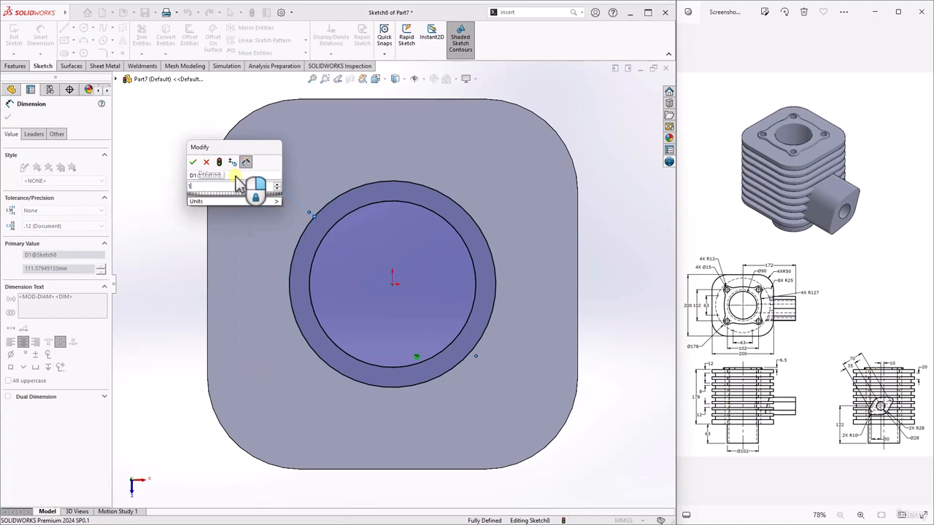
pyautogui.press('Return')
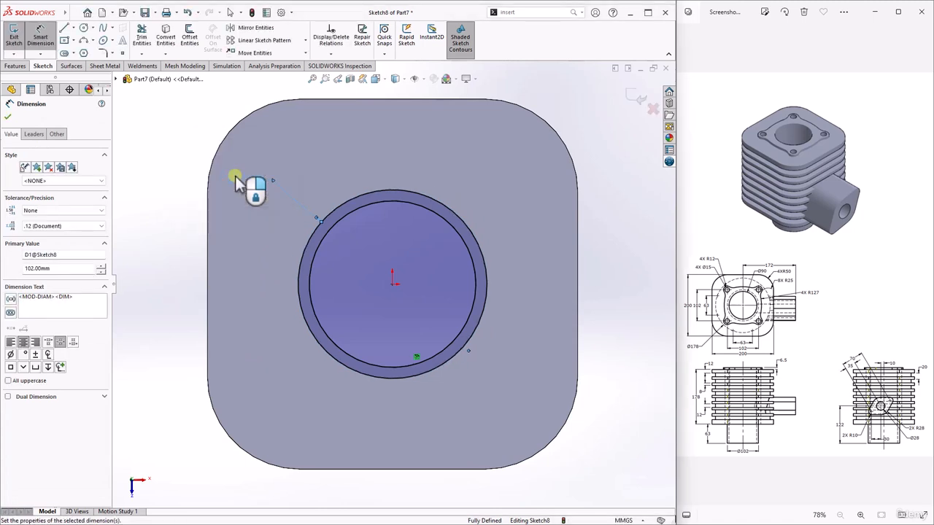
pyautogui.click(8, 117)
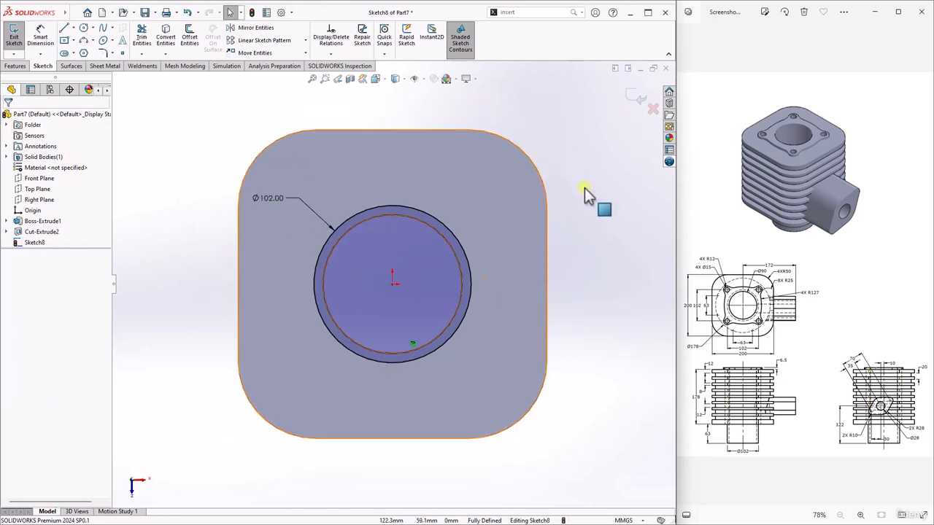
# Step: Finish the sketch and extrude the ring Blind 63 mm outward from the block with Merge result on, ending in an isometric view
pyautogui.click(635, 97)
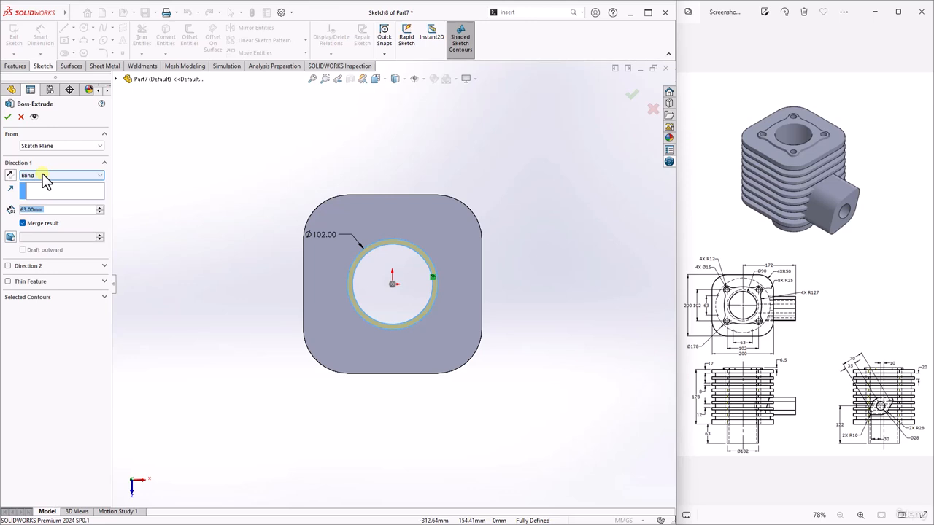
pyautogui.press('BackSpace')
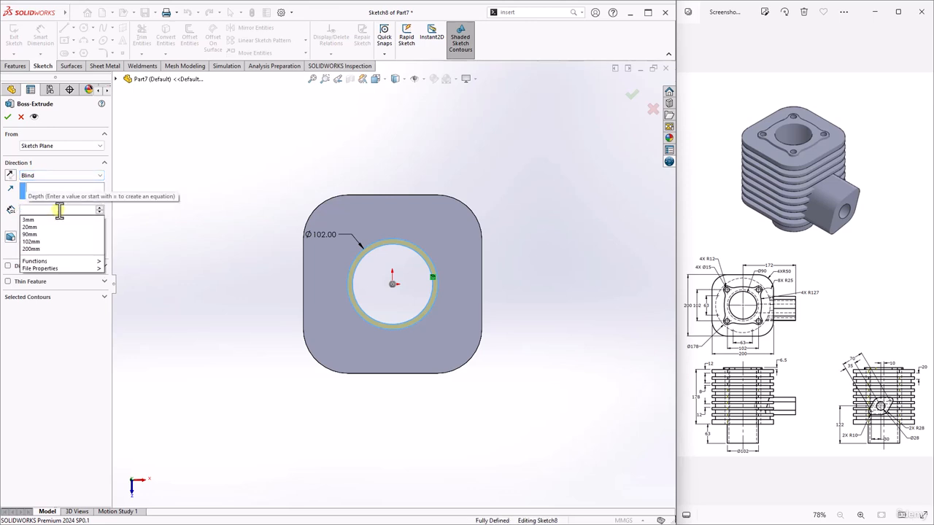
pyautogui.write('63')
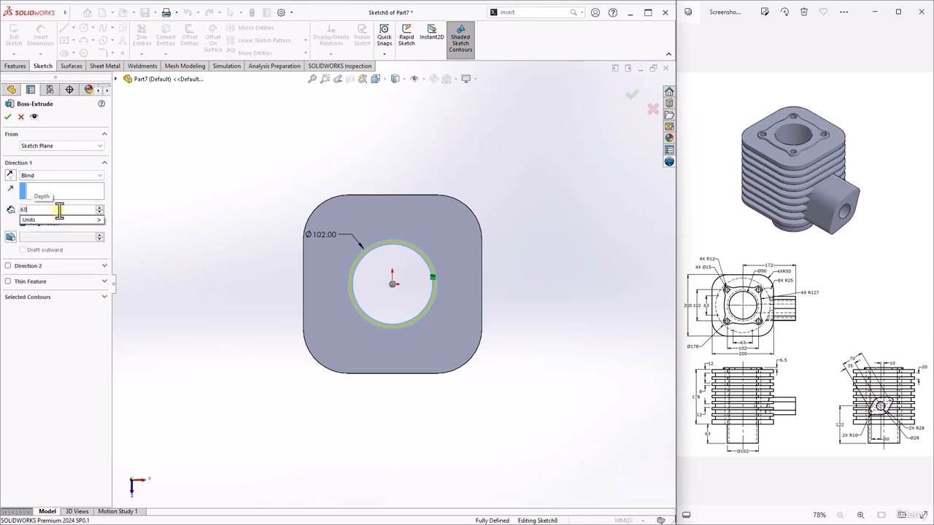
pyautogui.press('Return')
pyautogui.moveTo(281, 240)
pyautogui.mouseDown(button='middle')
pyautogui.moveTo(317, 202)
pyautogui.moveTo(308, 192)
pyautogui.moveTo(278, 239)
pyautogui.mouseUp(button='middle')
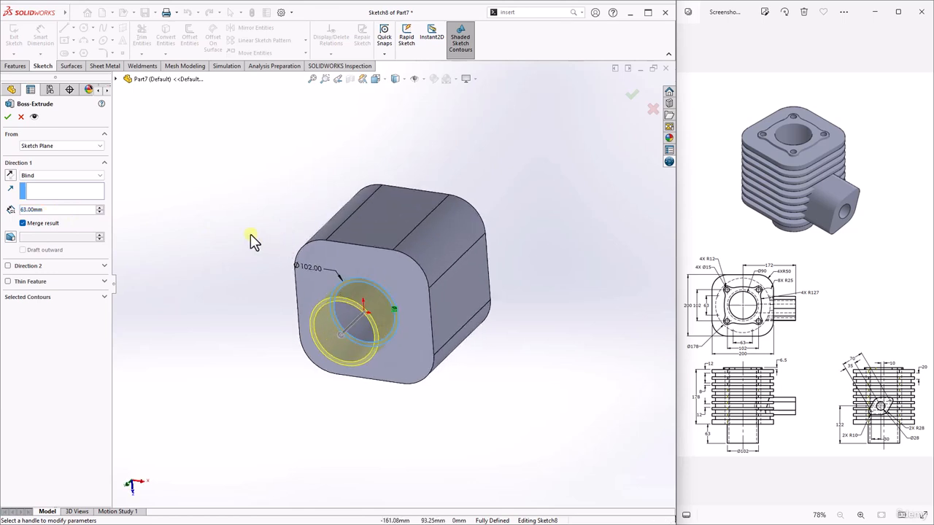
pyautogui.click(8, 117)
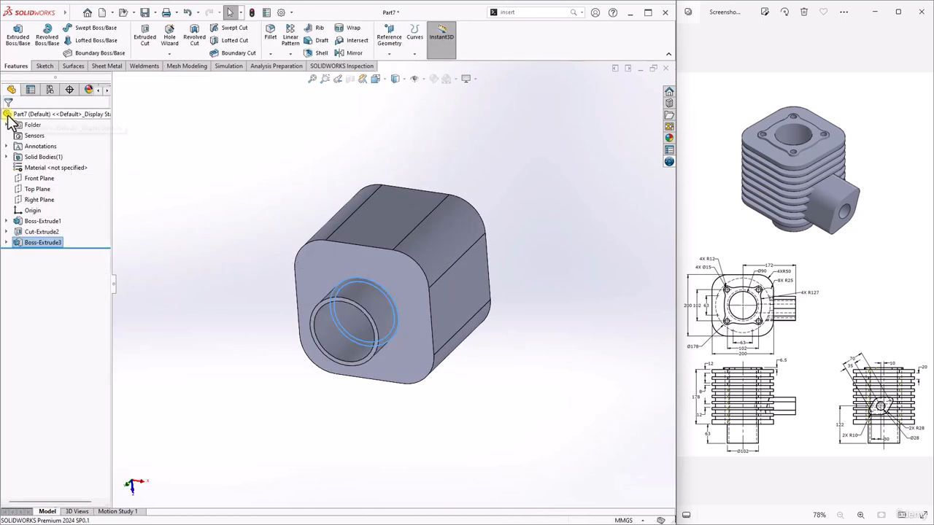
pyautogui.hotkey('ctrl', '7')
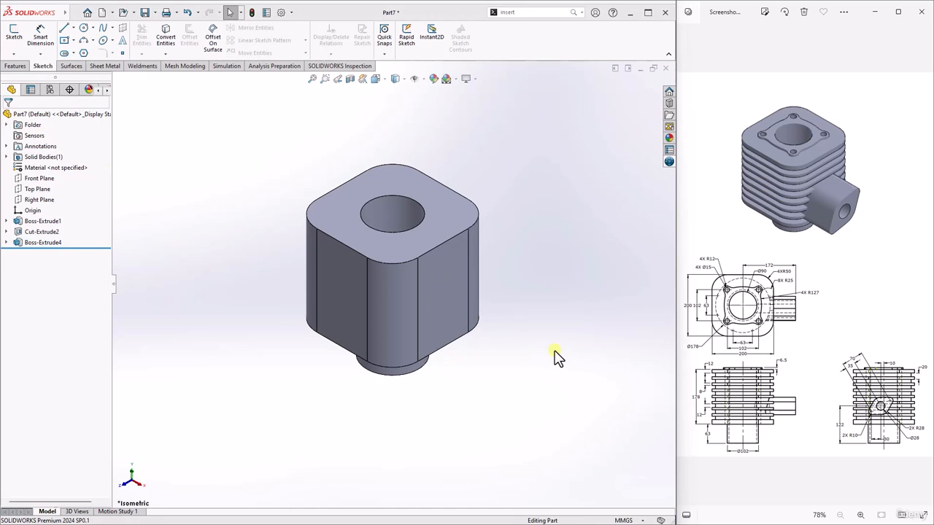
# Step: Start a sketch on the Front Plane and draw a vertical centerline about 152 mm long upward from the origin
pyautogui.click(15, 38)
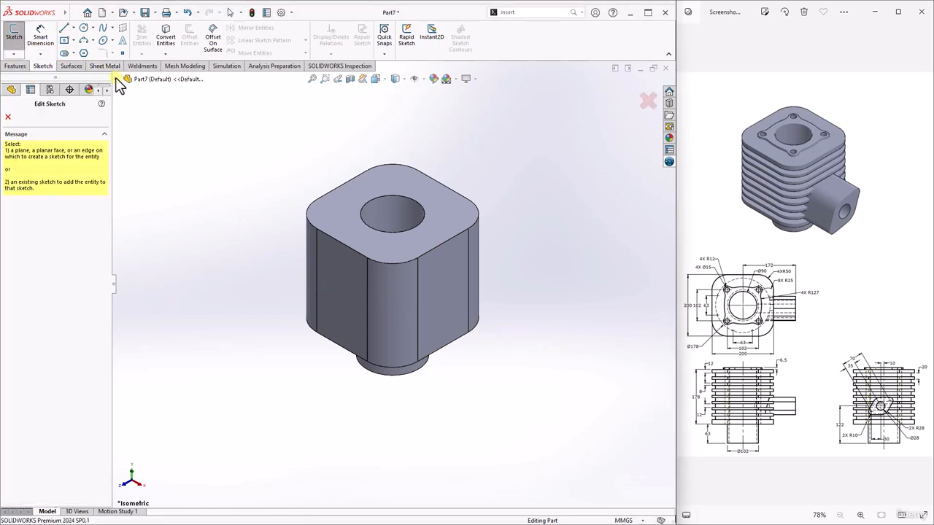
pyautogui.click(119, 81)
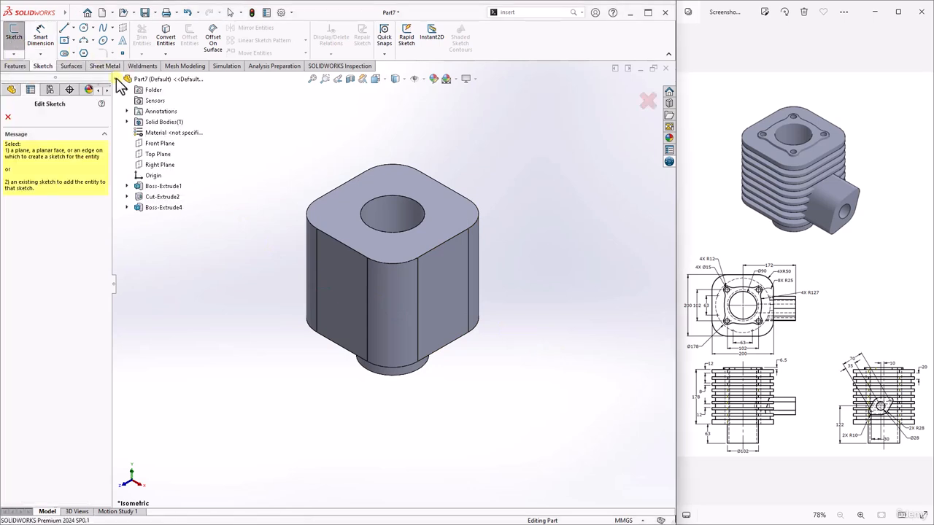
pyautogui.click(157, 143)
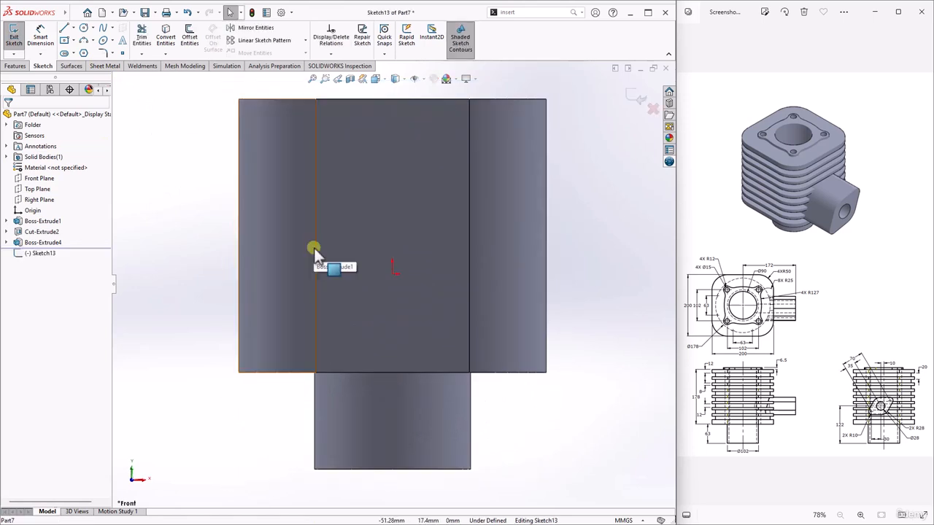
pyautogui.click(73, 27)
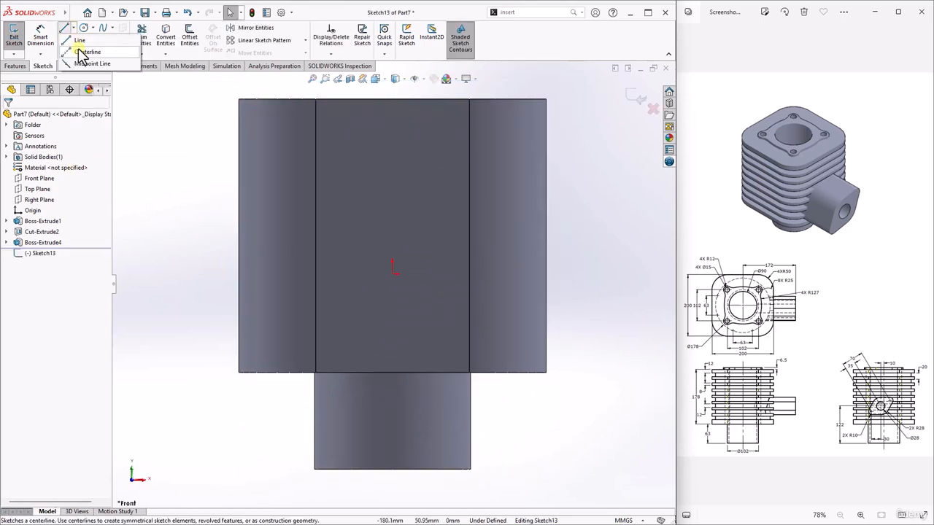
pyautogui.click(80, 58)
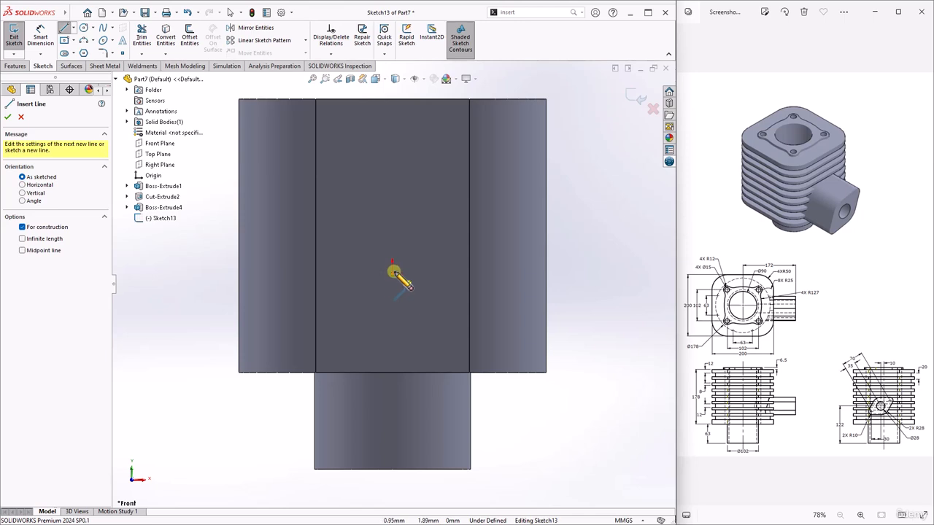
pyautogui.click(393, 272)
pyautogui.scroll(1, 391, 138)
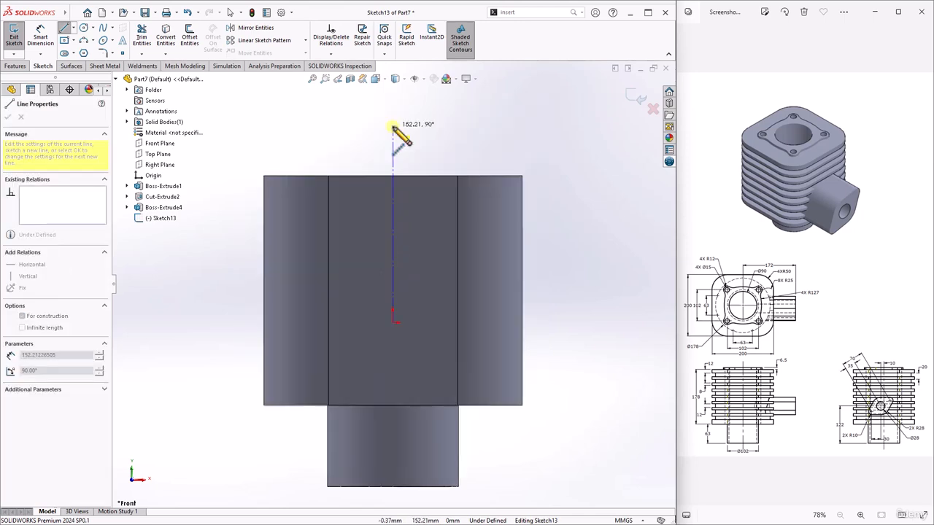
pyautogui.click(393, 127)
pyautogui.press('Escape')
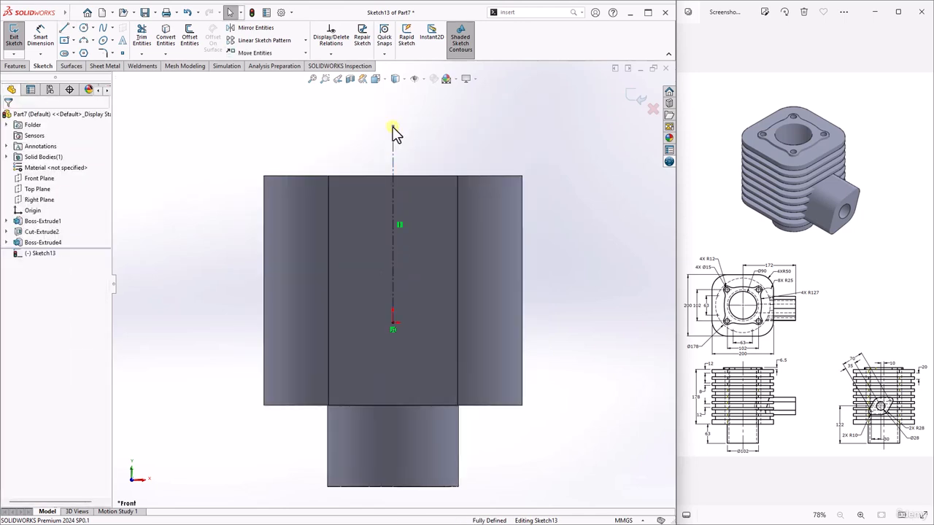
# Step: Sketch a small horizontal center rectangle straddling the block's right vertical edge, slightly below the top face
pyautogui.click(74, 41)
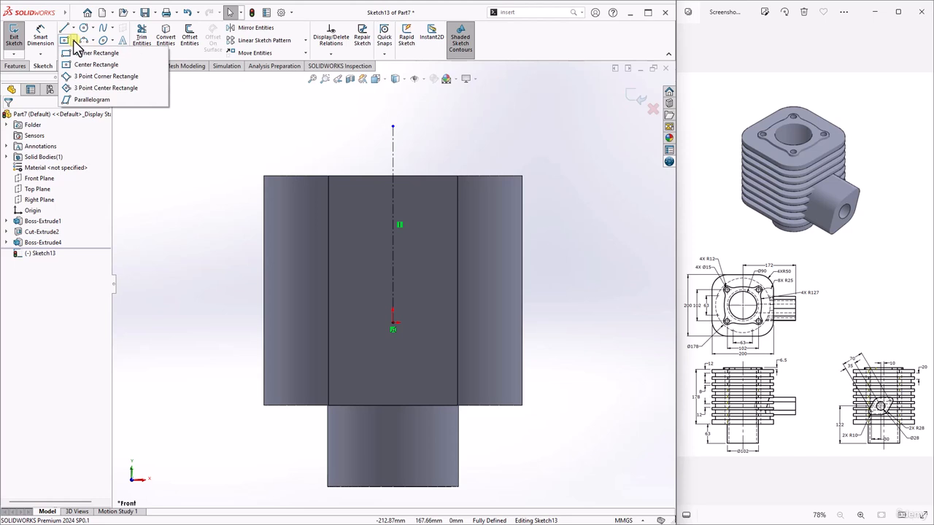
pyautogui.click(76, 64)
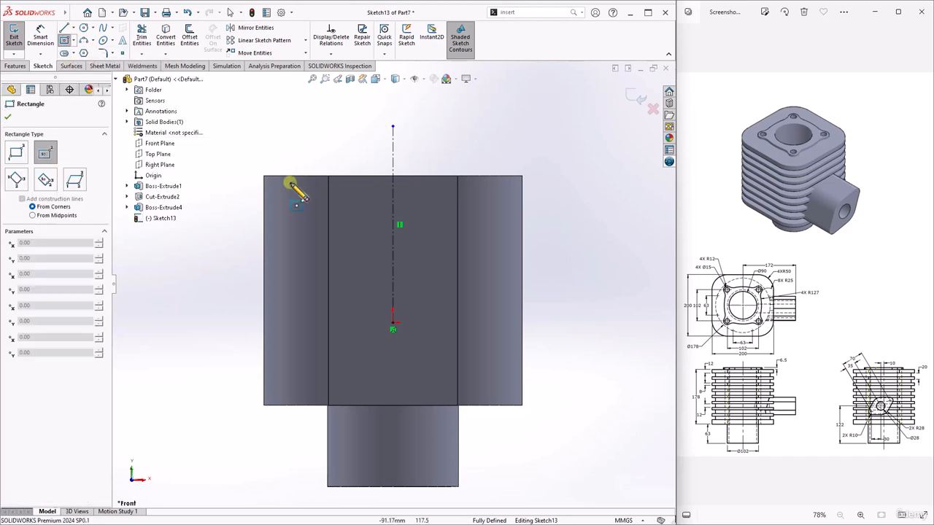
pyautogui.click(553, 221)
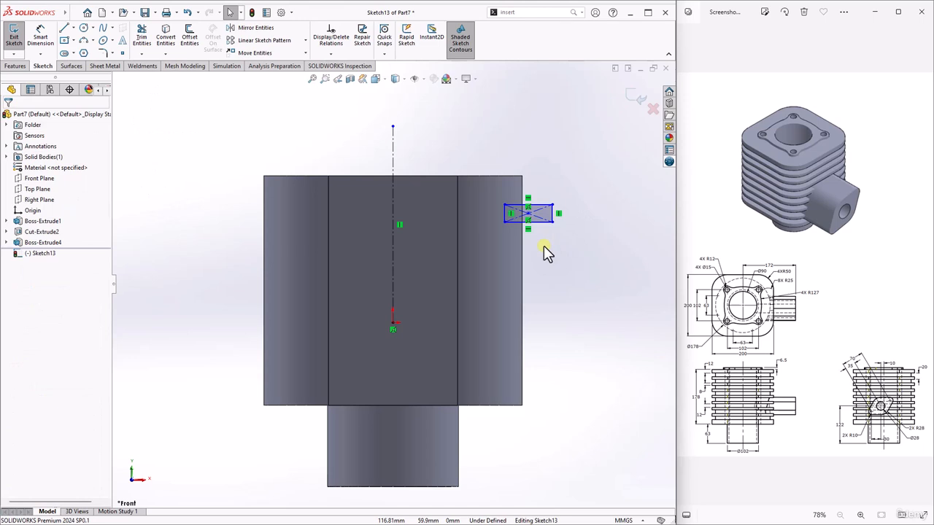
# Step: Dimension the rectangle's inner vertical side across the centerline as a 178 mm diameter
pyautogui.click(41, 35)
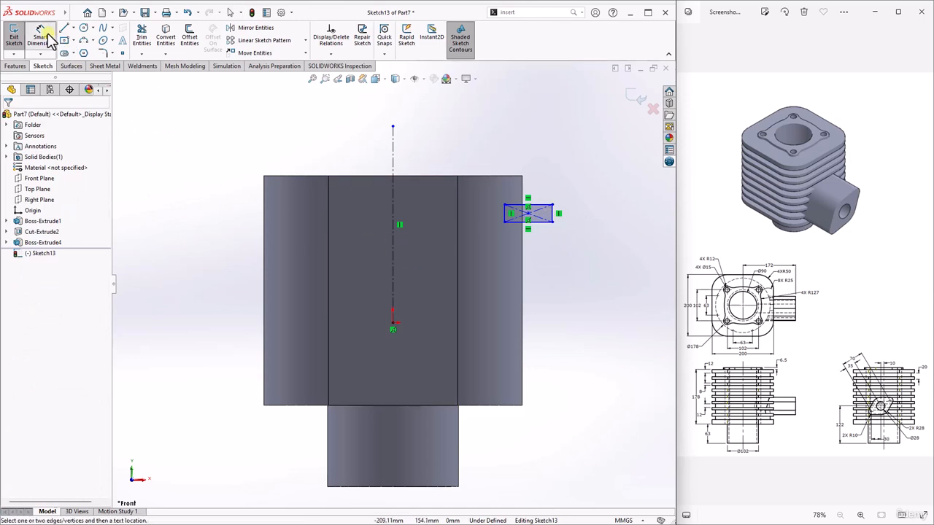
pyautogui.click(503, 213)
pyautogui.click(393, 209)
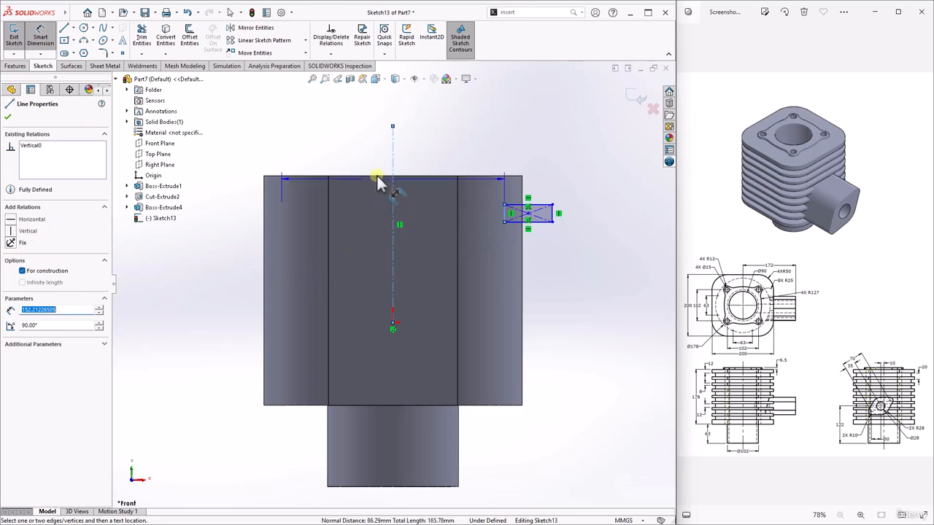
pyautogui.click(375, 154)
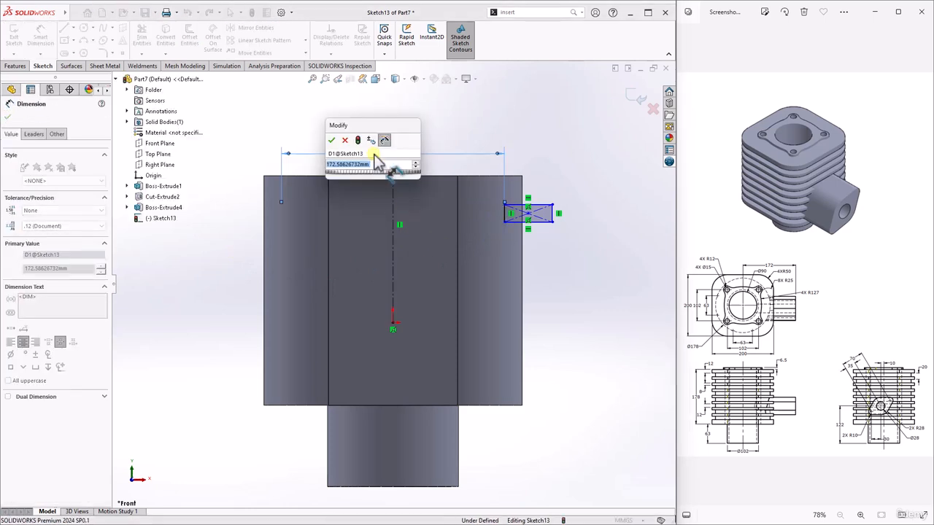
pyautogui.write('178')
pyautogui.press('Return')
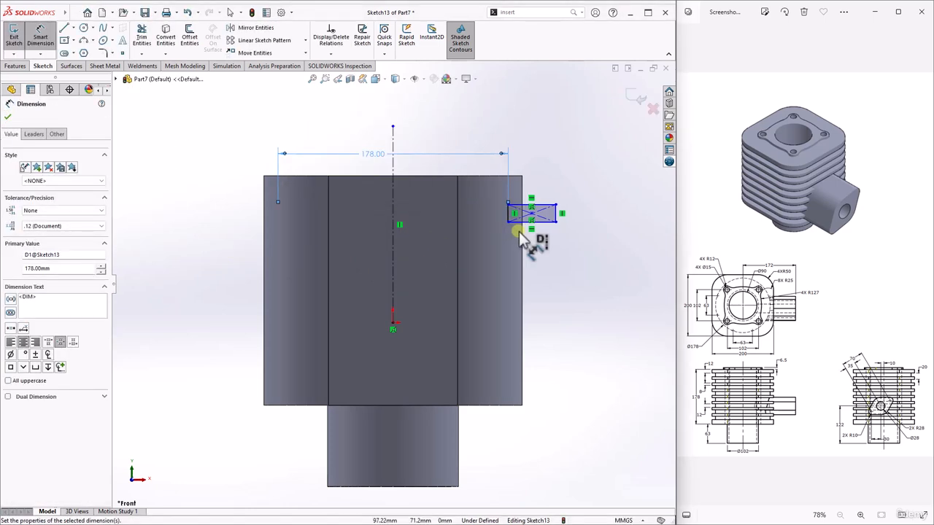
# Step: Dimension the groove rectangle to 38 mm wide and 12 mm high
pyautogui.click(539, 224)
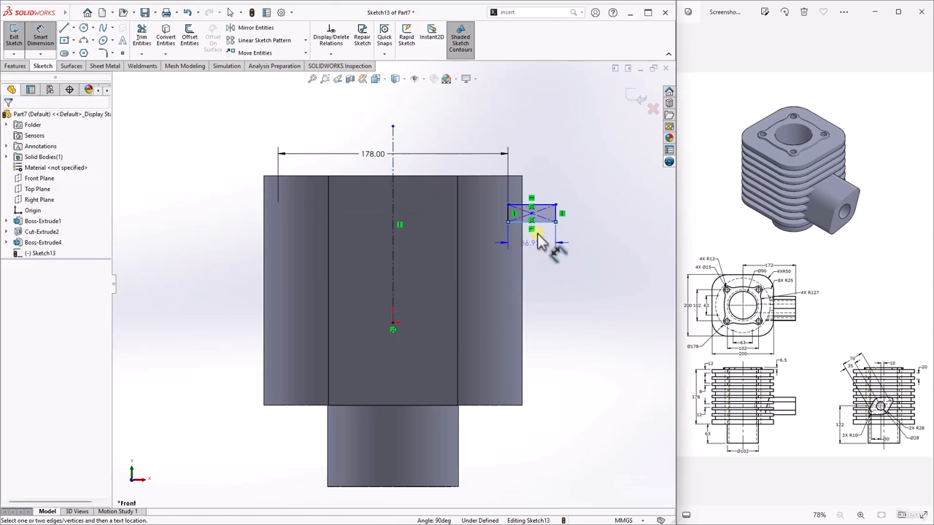
pyautogui.click(537, 252)
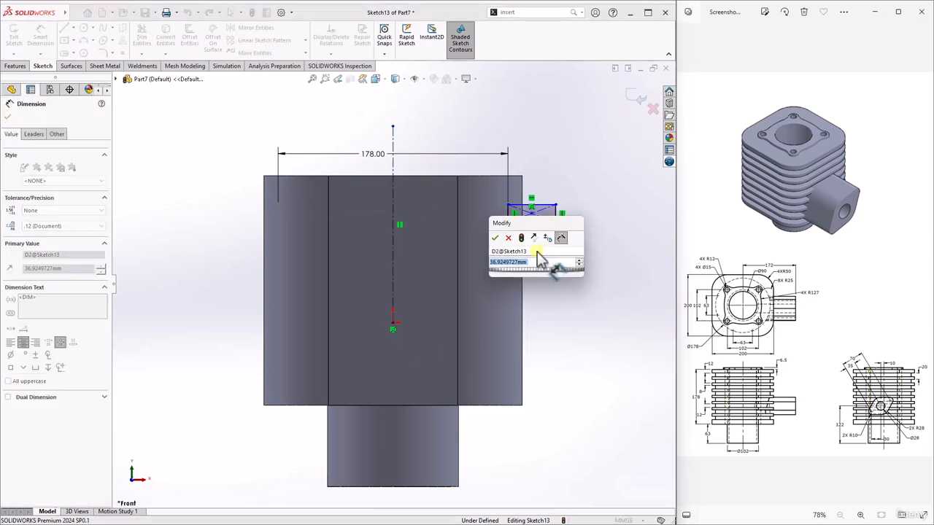
pyautogui.write('38')
pyautogui.press('Return')
pyautogui.click(570, 211)
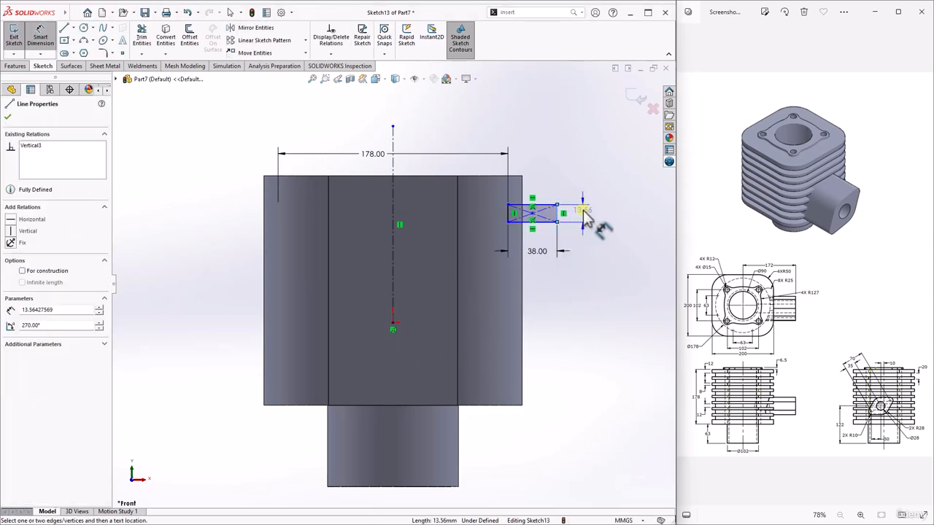
pyautogui.click(584, 210)
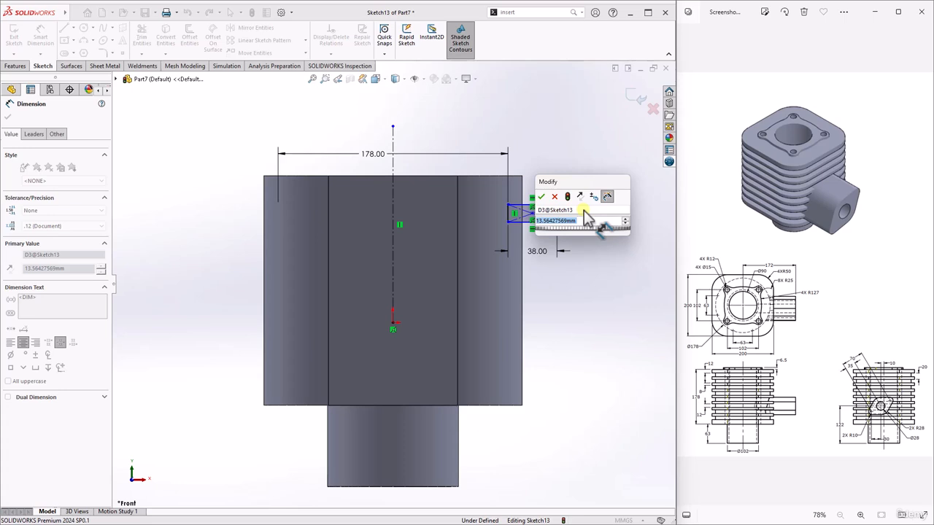
pyautogui.write('12')
pyautogui.press('Return')
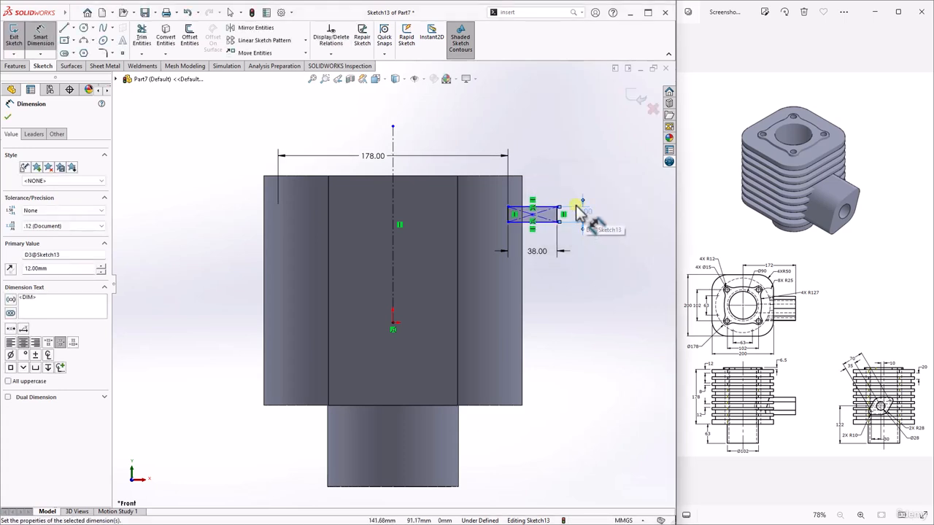
# Step: Dimension the rectangle's upper side 12 mm below the block's top edge and exit the sketch
pyautogui.click(525, 207)
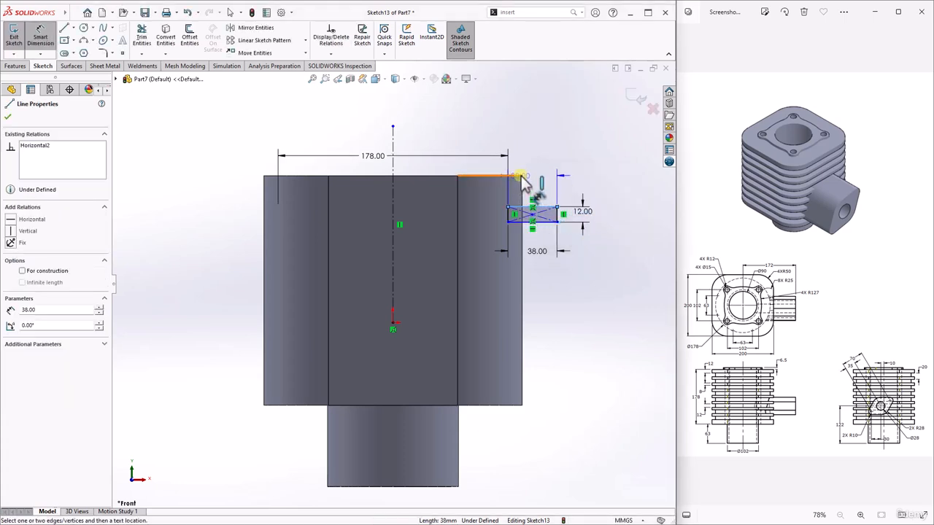
pyautogui.click(521, 177)
pyautogui.click(538, 167)
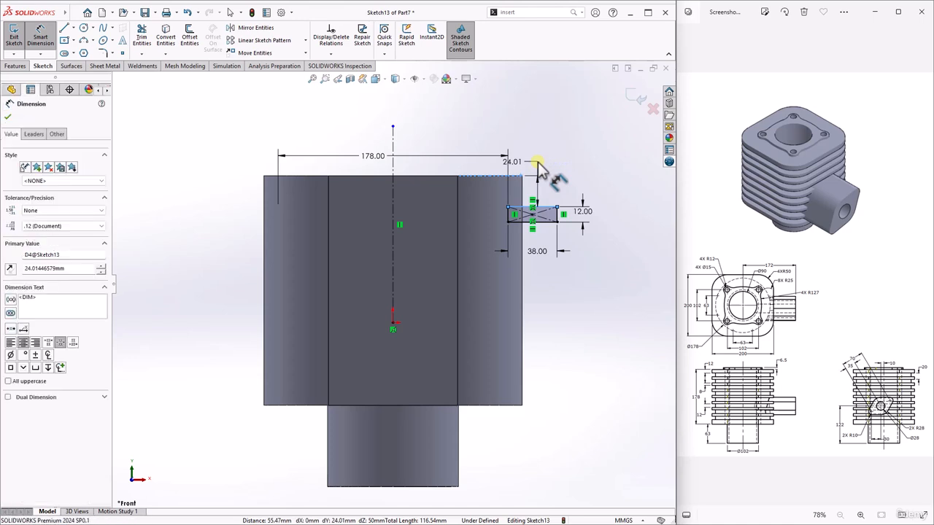
pyautogui.write('12')
pyautogui.press('Return')
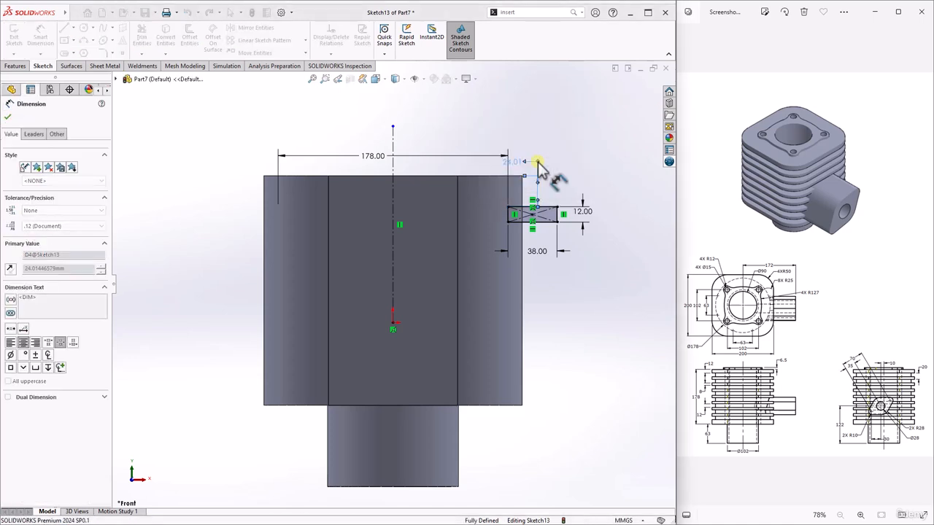
pyautogui.click(8, 118)
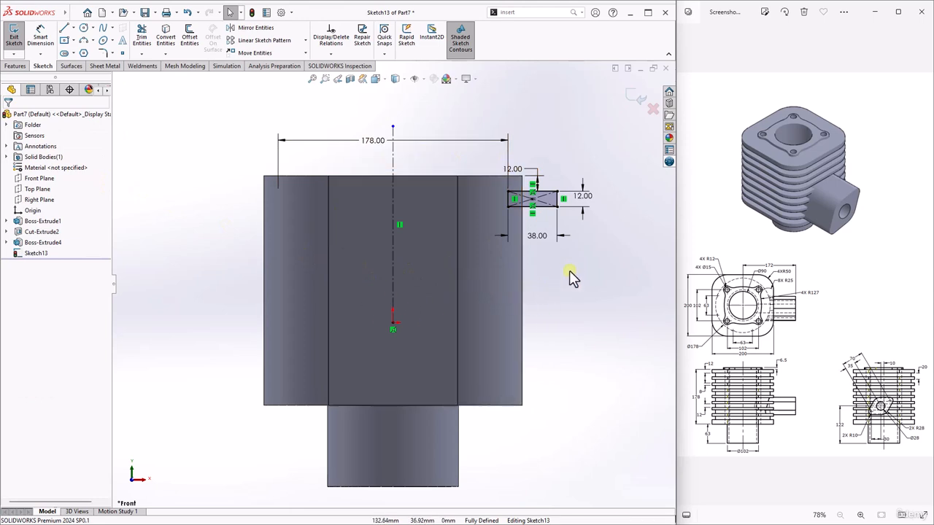
pyautogui.click(635, 100)
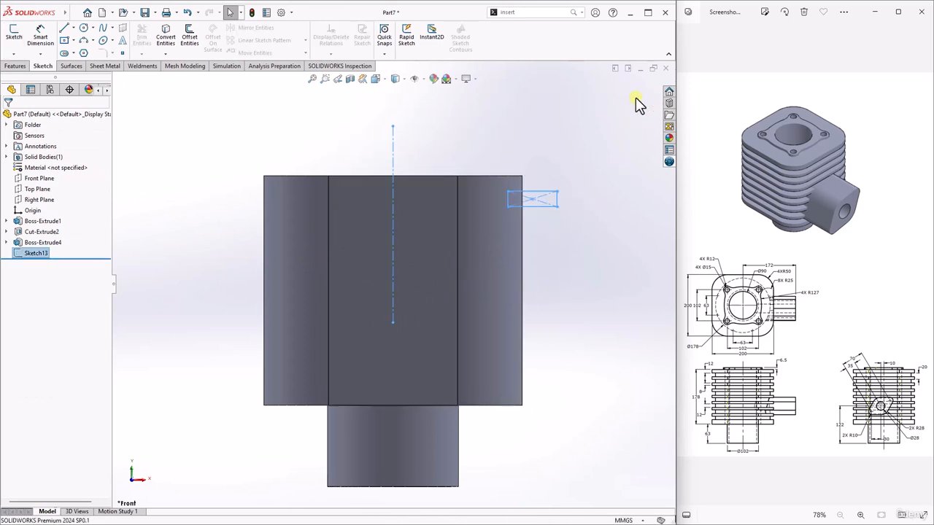
# Step: Cut the groove with a Revolved Cut of the rectangle sketch, Blind 360 degrees about the vertical centerline
pyautogui.click(14, 67)
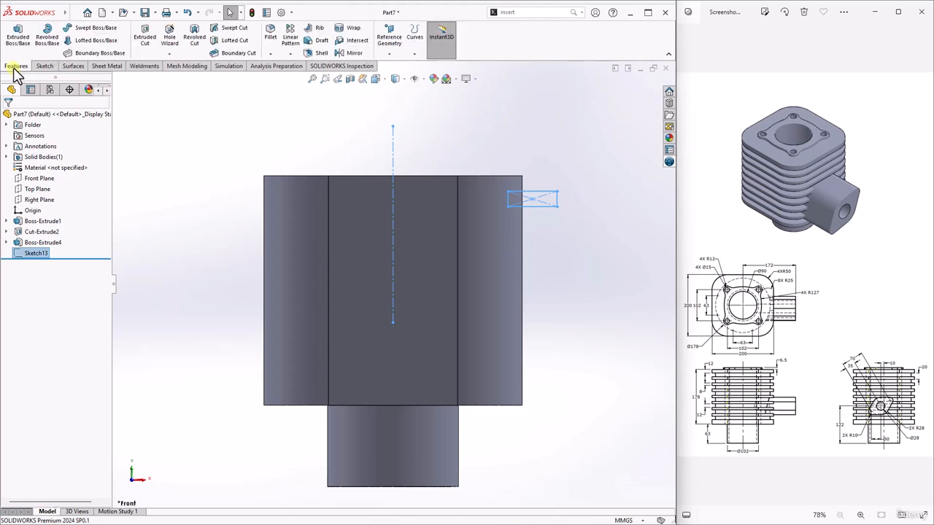
pyautogui.click(193, 40)
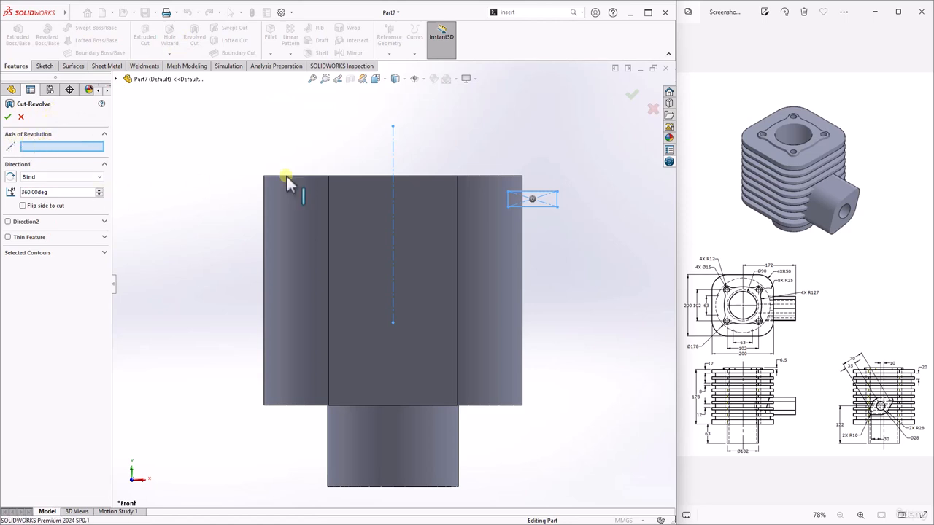
pyautogui.click(394, 154)
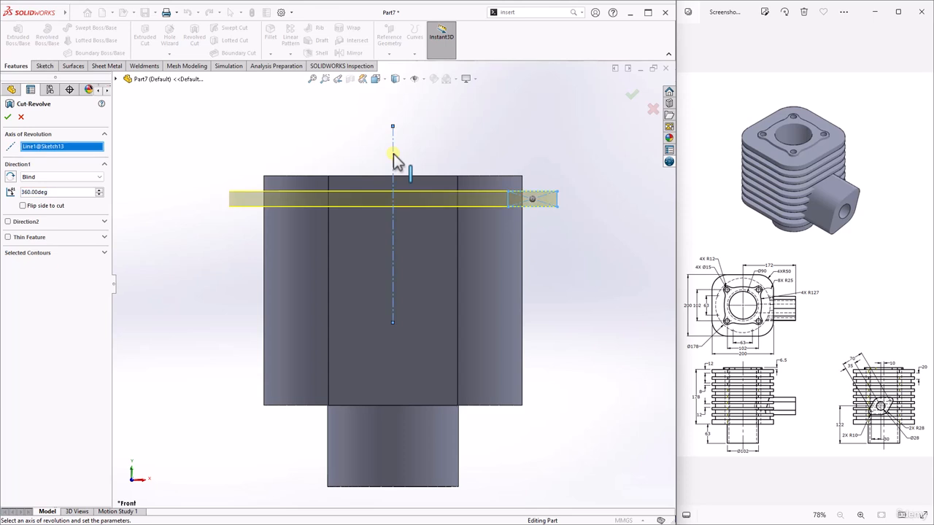
pyautogui.click(10, 120)
pyautogui.click(161, 142)
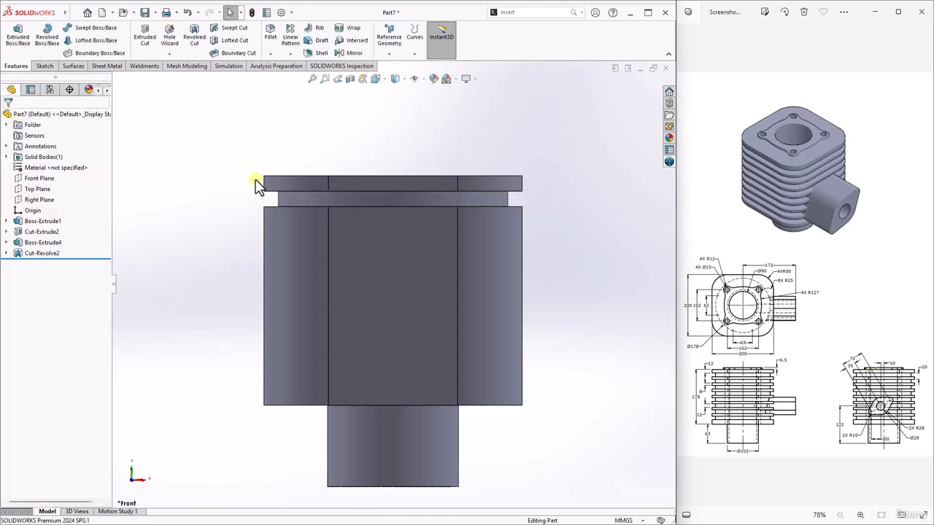
# Step: Set up a Linear Pattern of the revolved groove cut, using a vertical edge of the block as Direction 1
pyautogui.scroll(4, 263, 186)
pyautogui.moveTo(281, 198); pyautogui.dragTo(340, 174, button='middle')
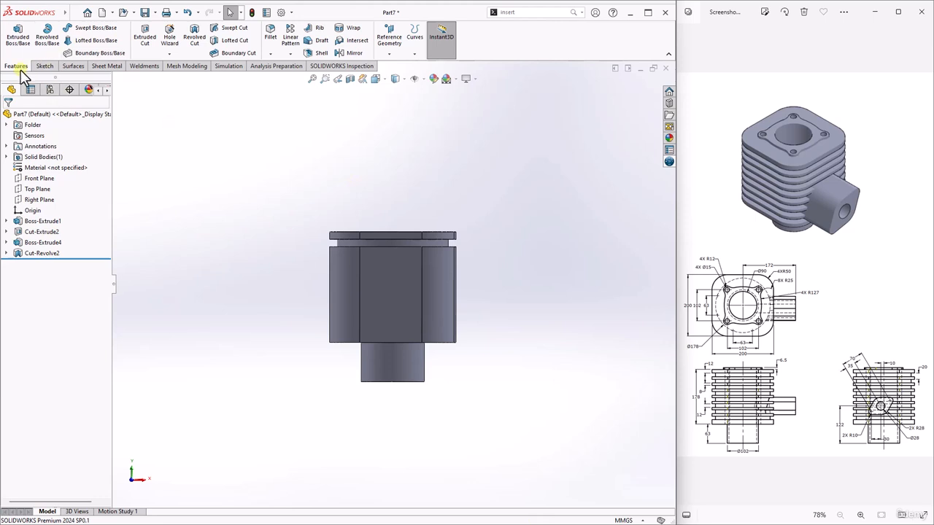
pyautogui.click(291, 53)
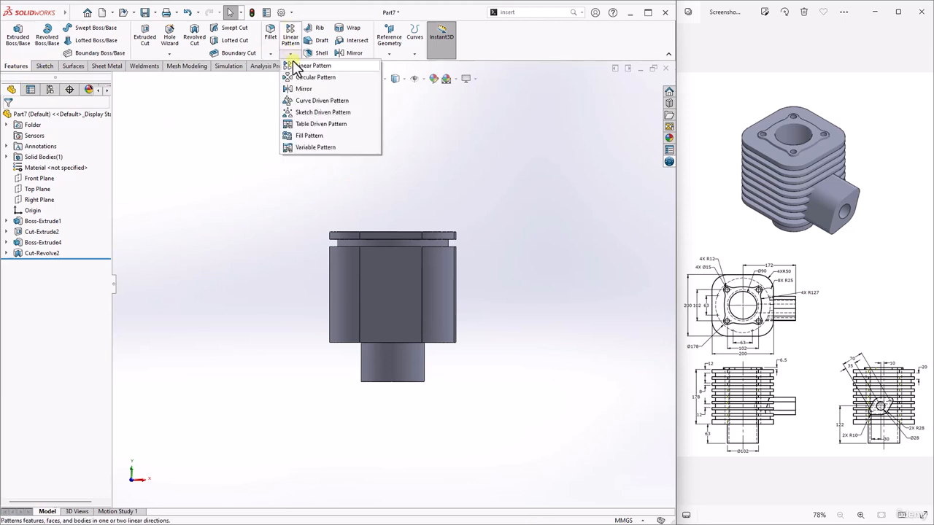
pyautogui.click(299, 66)
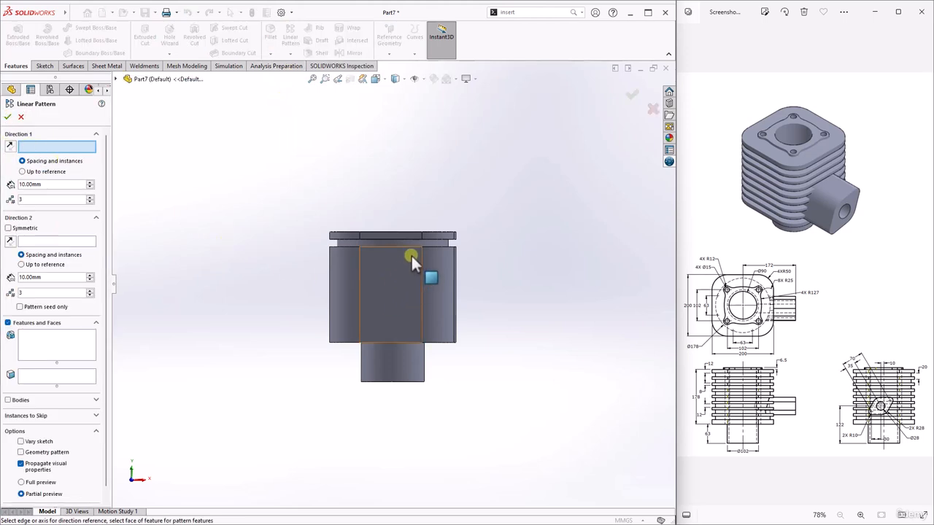
pyautogui.moveTo(416, 246); pyautogui.dragTo(395, 275, button='middle')
pyautogui.click(397, 272)
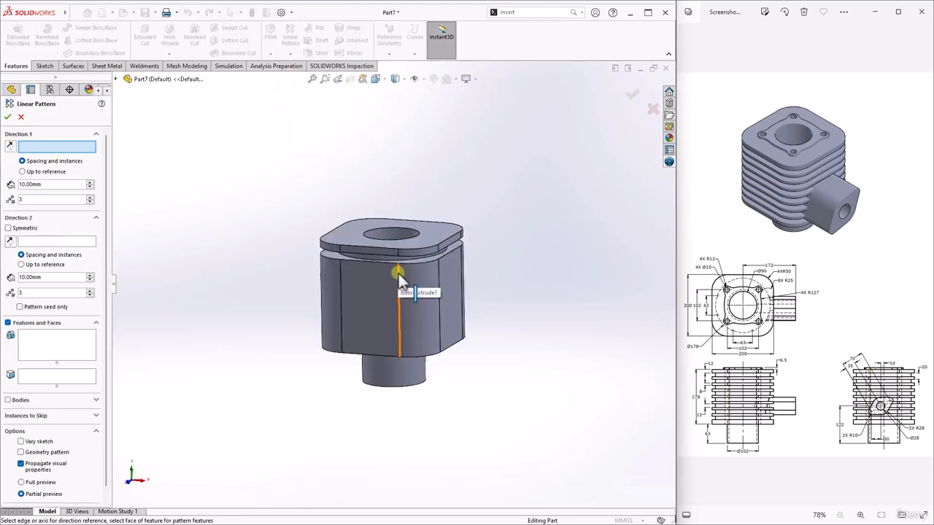
pyautogui.scroll(-2, 398, 271)
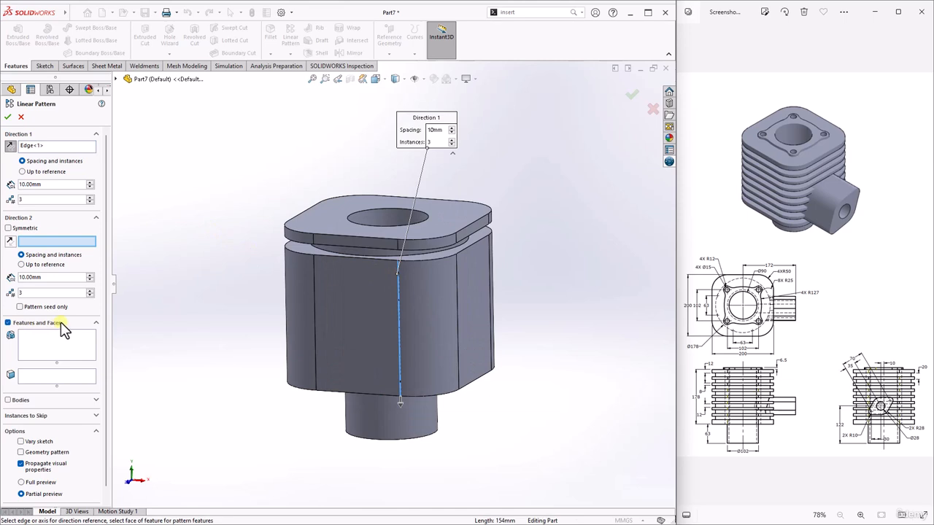
pyautogui.click(53, 344)
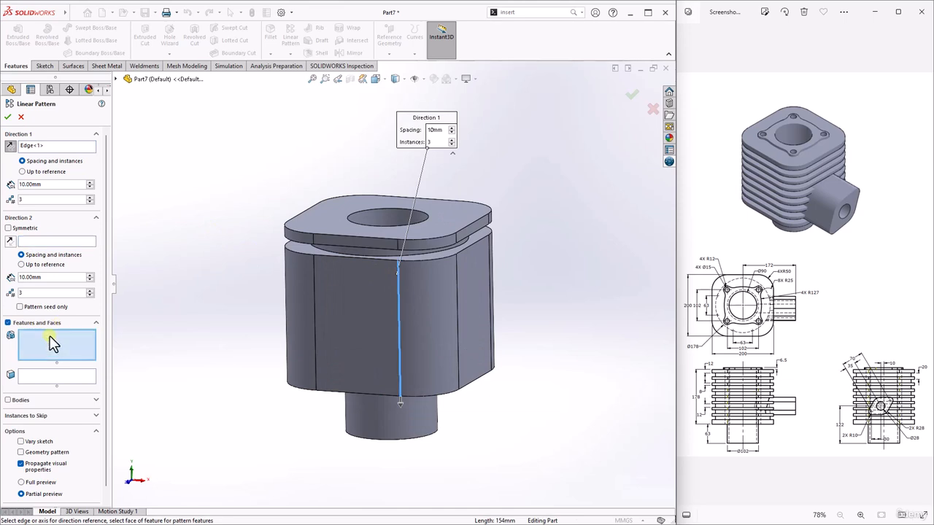
pyautogui.click(118, 79)
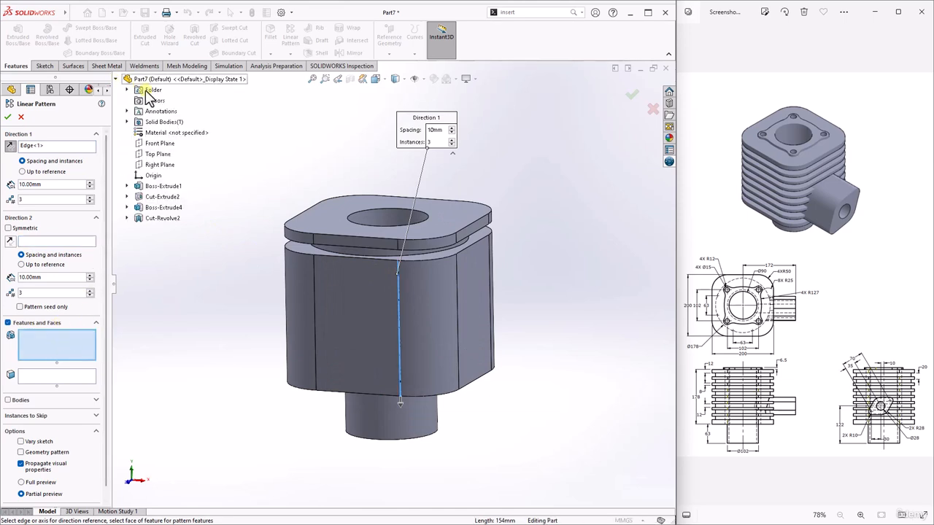
pyautogui.click(163, 219)
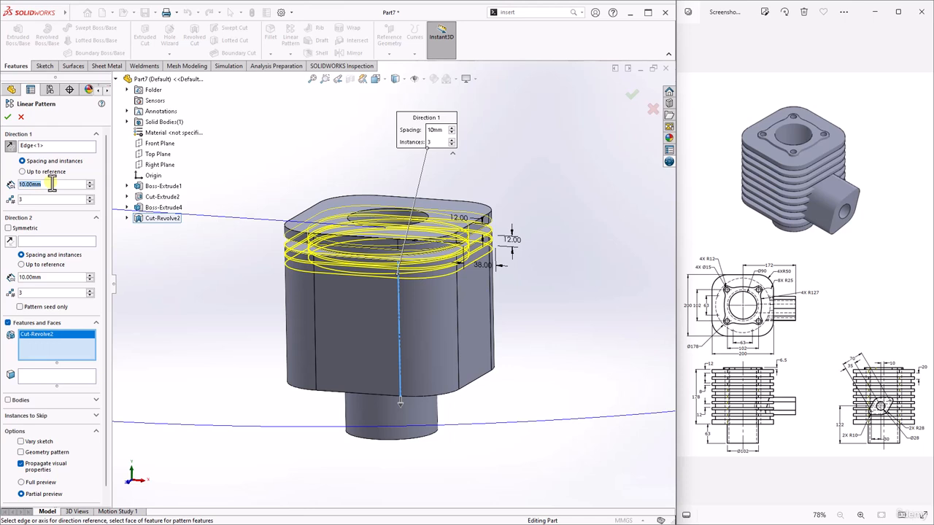
# Step: Set the pattern to 20 mm spacing with 8 instances and apply it
pyautogui.write('20')
pyautogui.press('Return')
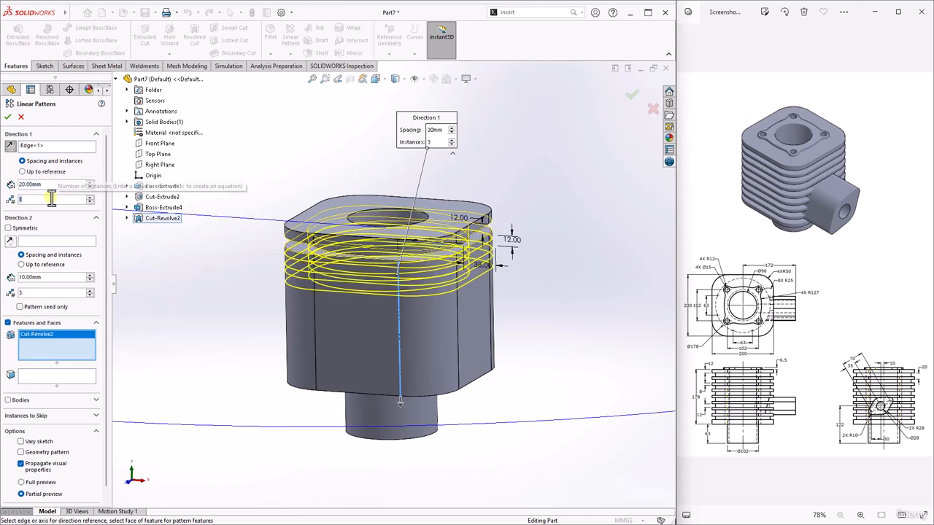
pyautogui.press('Return')
pyautogui.moveTo(165, 271); pyautogui.dragTo(171, 250, button='middle')
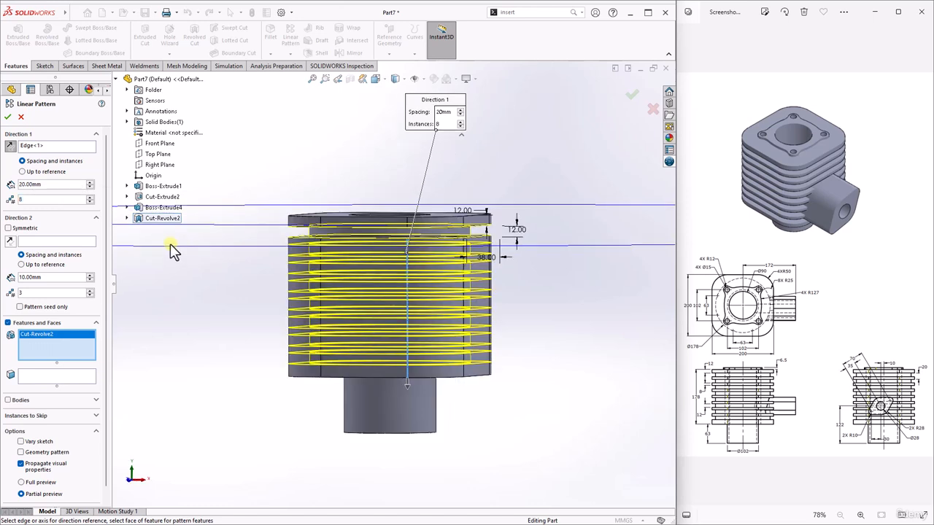
pyautogui.click(10, 116)
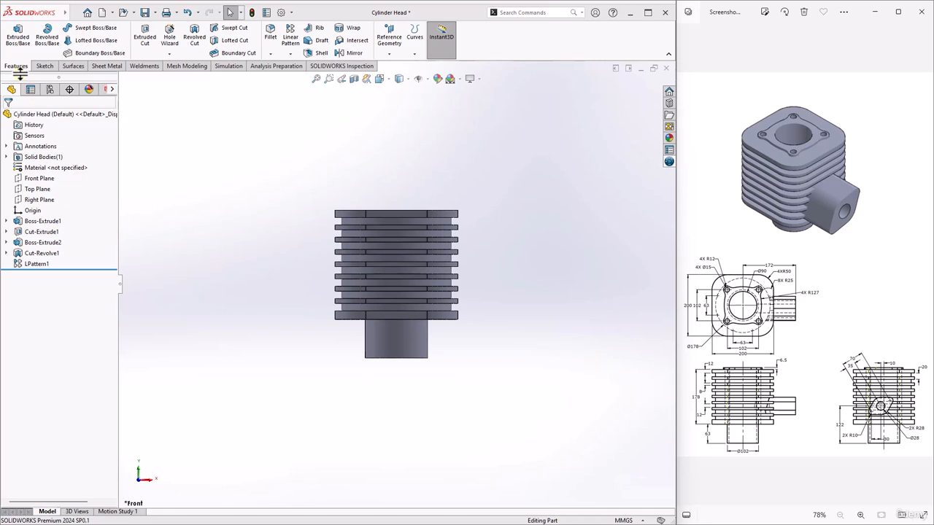
# Step: Start an Extruded Boss sketch on the block's top face and draw a horizontal centerline about 117 mm long from the origin toward positive X
pyautogui.click(28, 37)
pyautogui.moveTo(321, 165); pyautogui.dragTo(313, 202, button='middle')
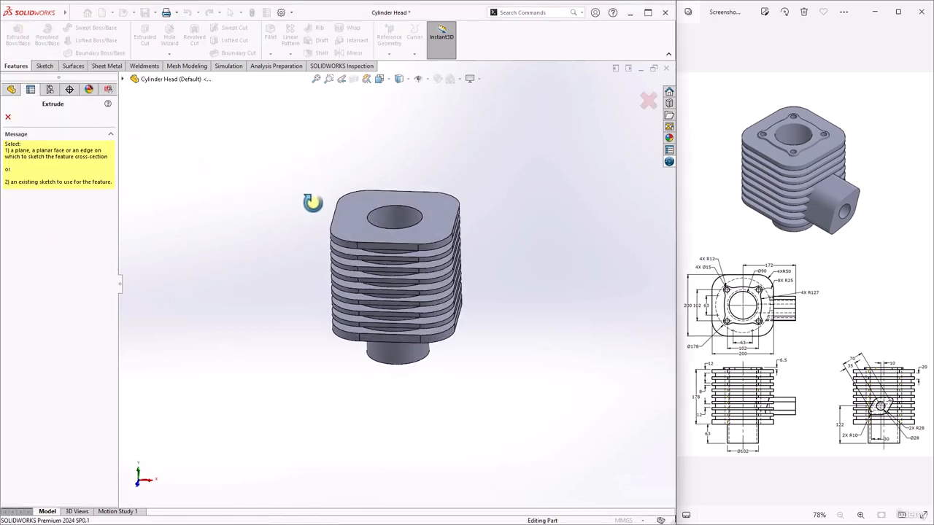
pyautogui.click(342, 214)
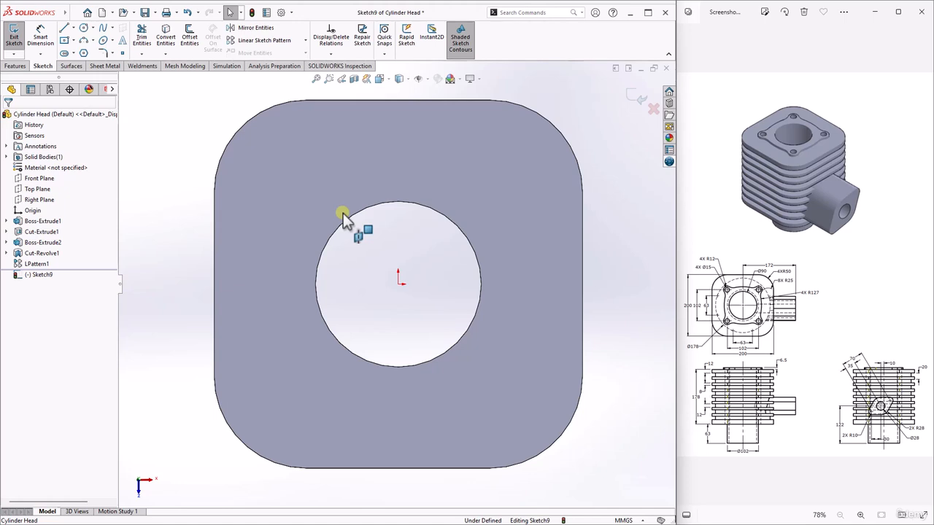
pyautogui.click(74, 29)
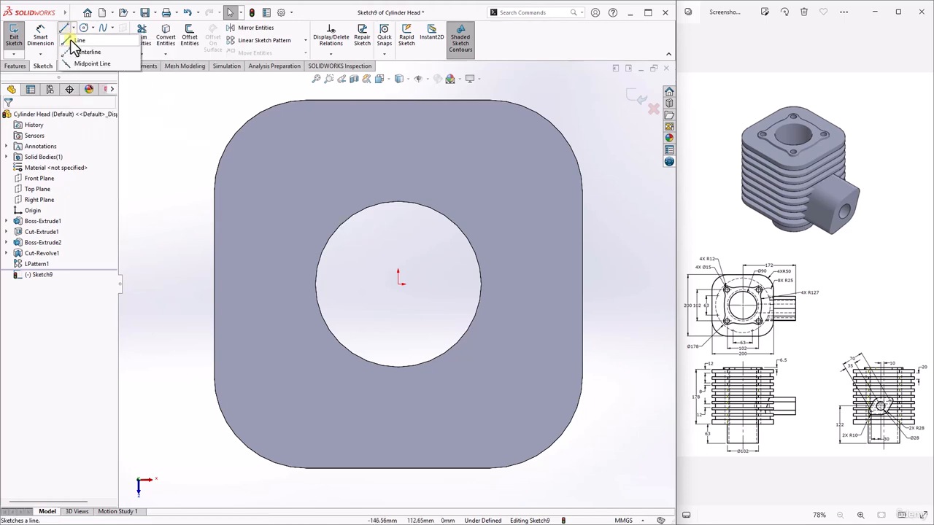
pyautogui.click(82, 52)
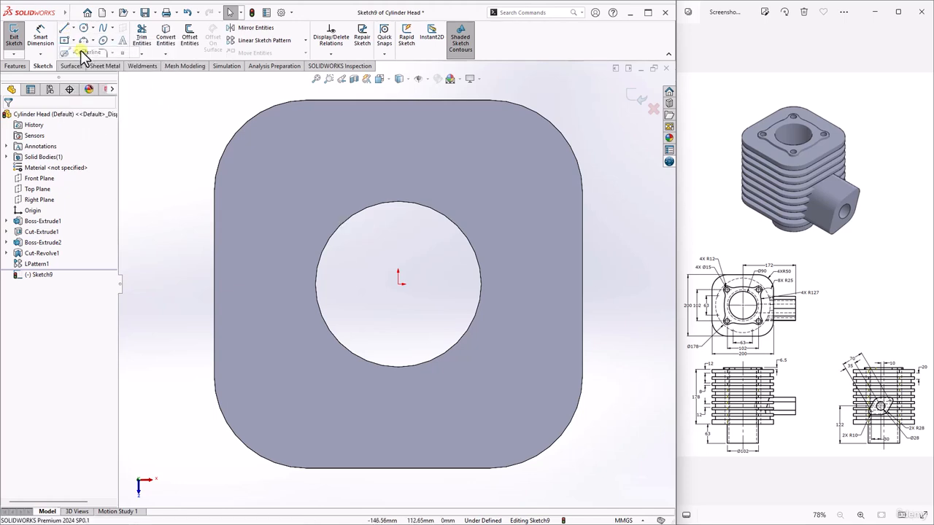
pyautogui.click(399, 284)
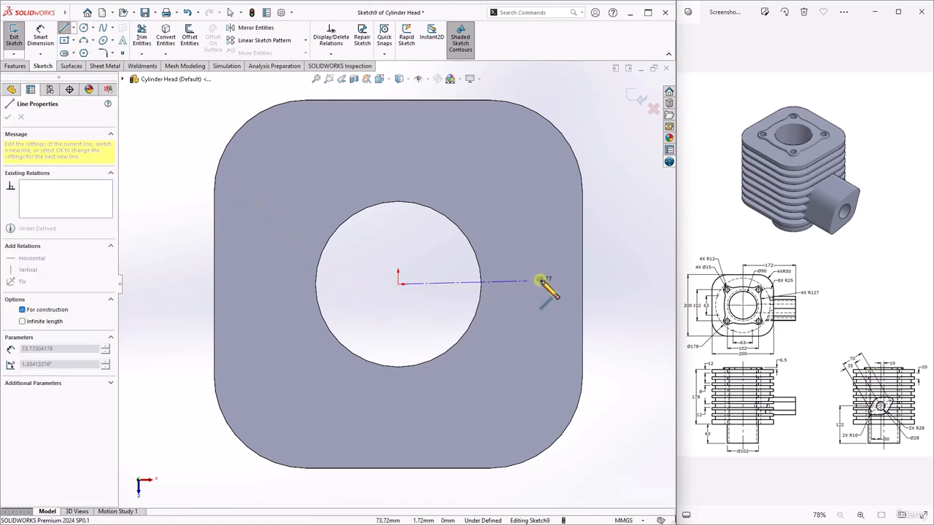
pyautogui.click(614, 284)
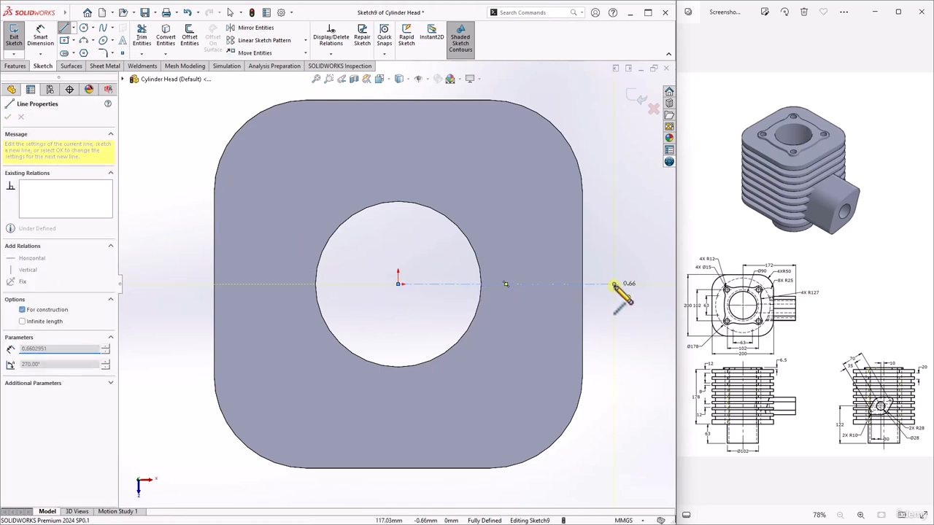
# Step: Draw a vertical centerline about 104 mm long upward from the origin, past the block's upper edge
pyautogui.press('Escape')
pyautogui.click(73, 27)
pyautogui.click(87, 54)
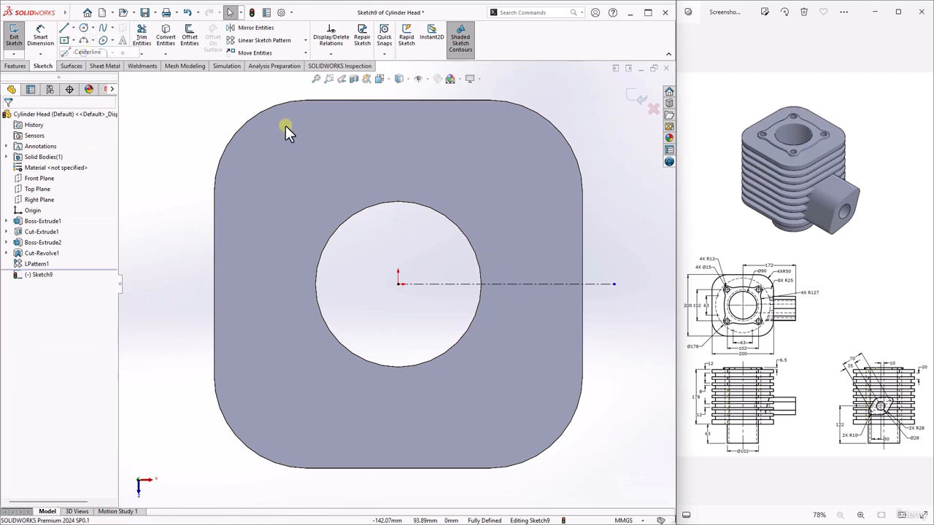
pyautogui.click(398, 284)
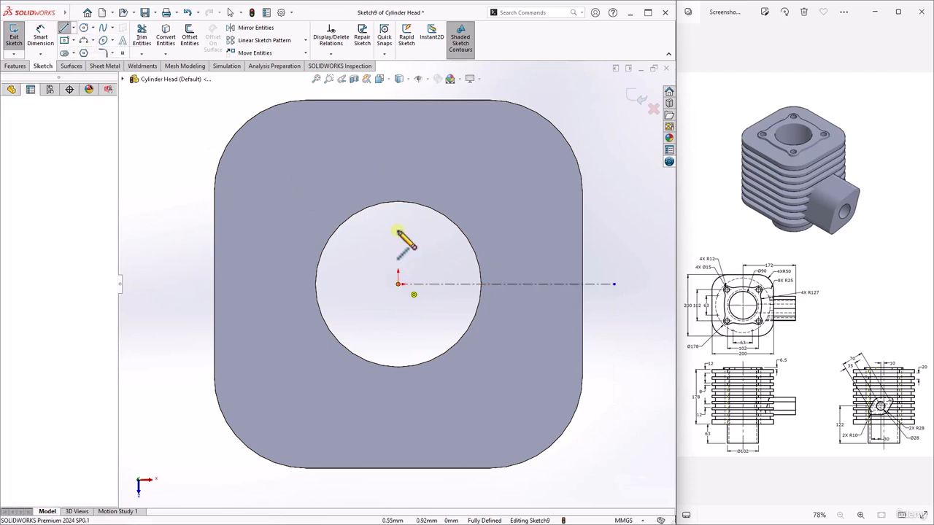
pyautogui.click(398, 93)
pyautogui.press('Escape')
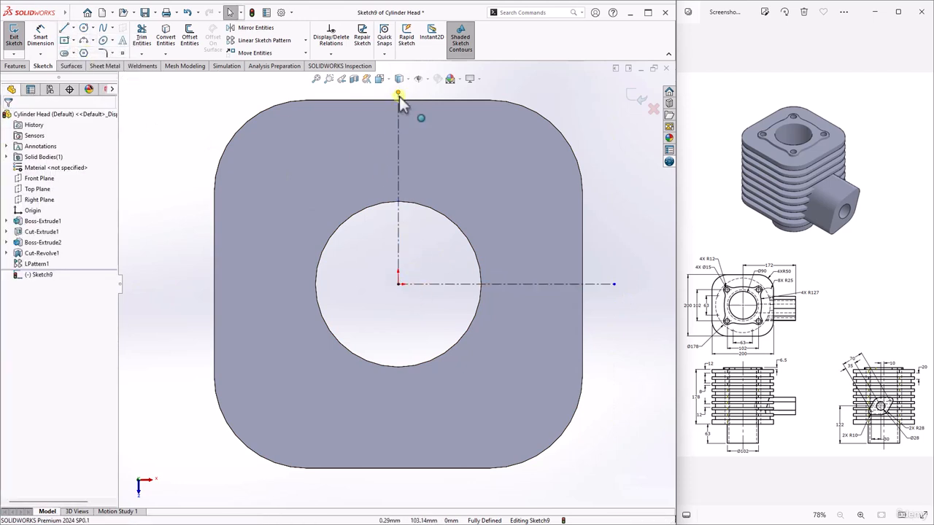
# Step: Sketch a circle of about 10 mm radius in the upper-right quadrant, centred about 55 mm across and 64 mm up from the origin
pyautogui.click(93, 28)
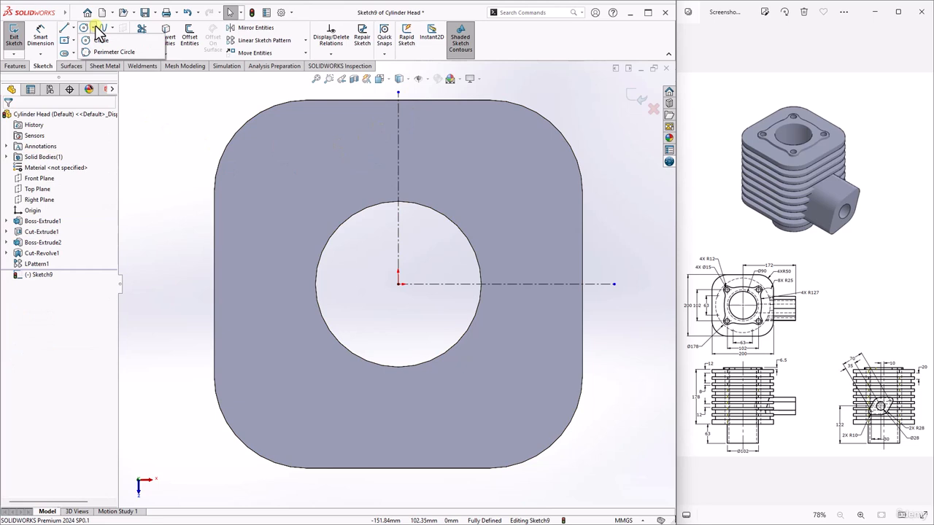
pyautogui.click(96, 41)
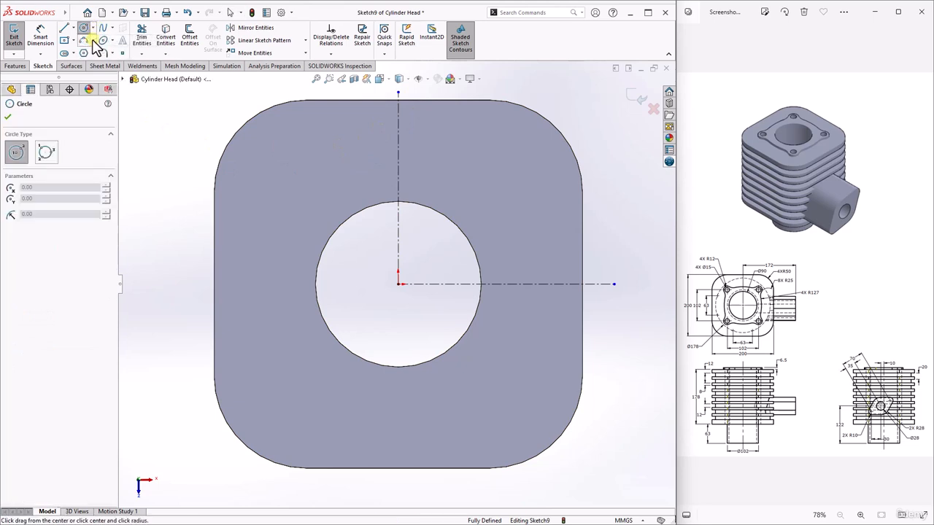
pyautogui.click(498, 168)
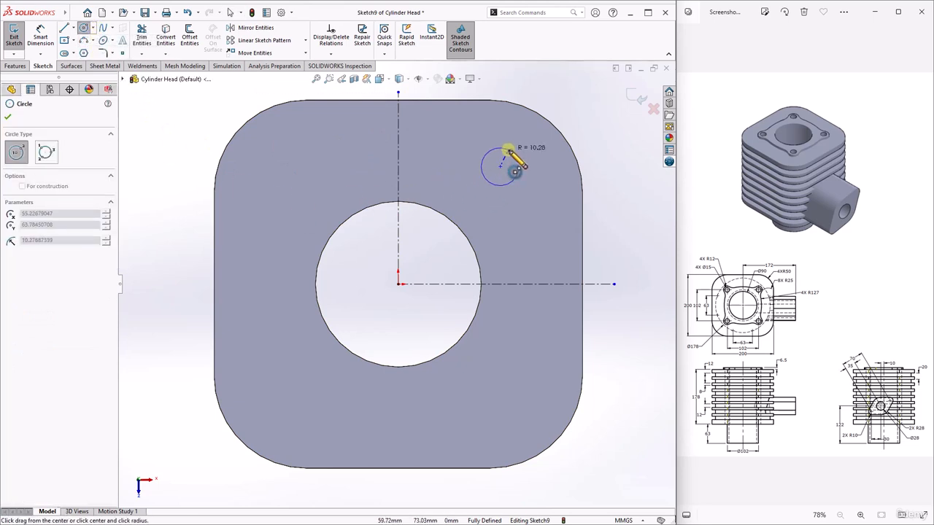
pyautogui.click(503, 151)
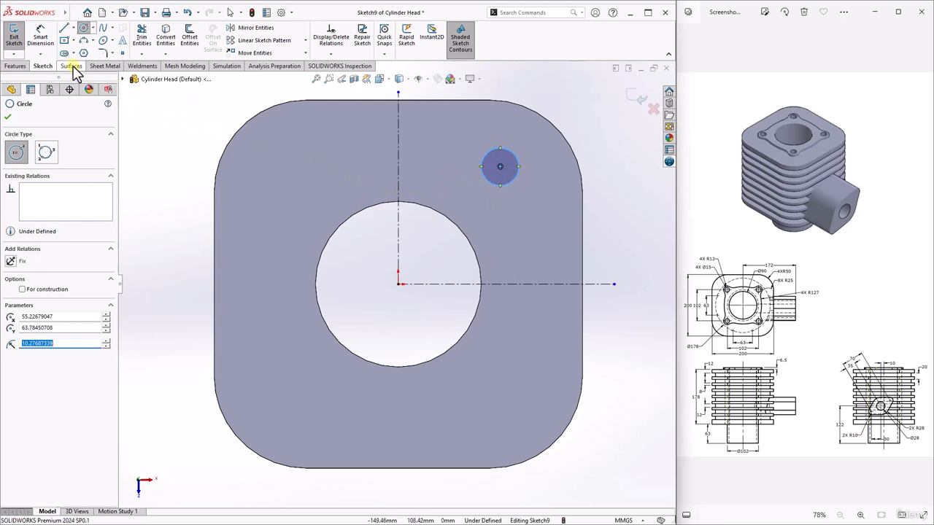
# Step: Add a 102 mm doubled distance from the circle's center across the horizontal centerline
pyautogui.click(42, 40)
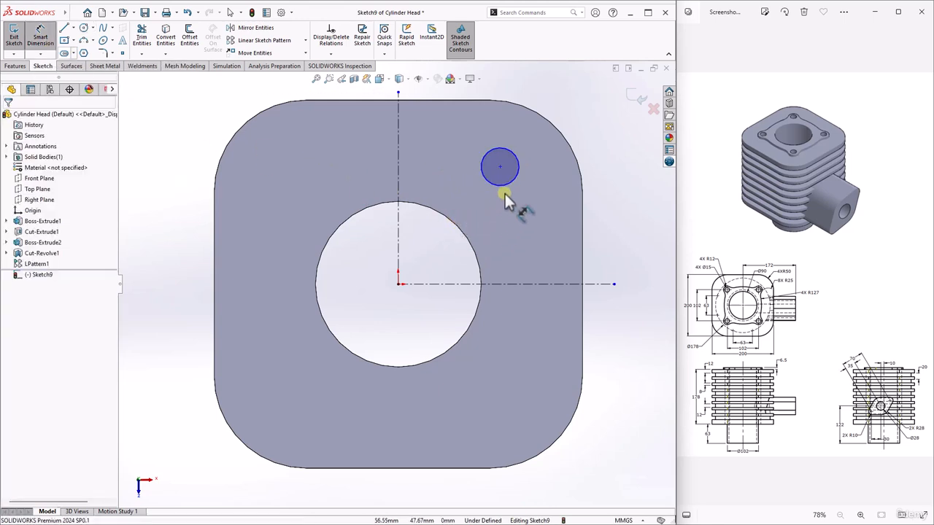
pyautogui.click(500, 169)
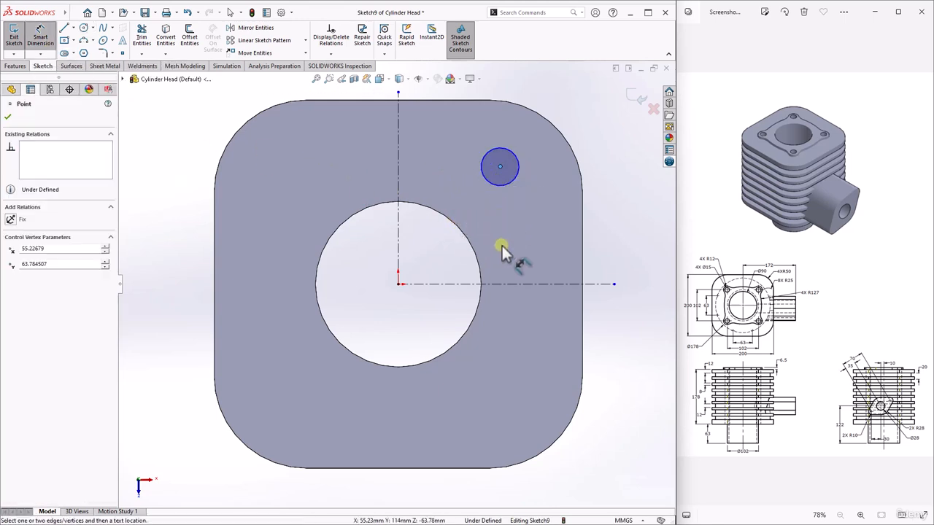
pyautogui.click(508, 285)
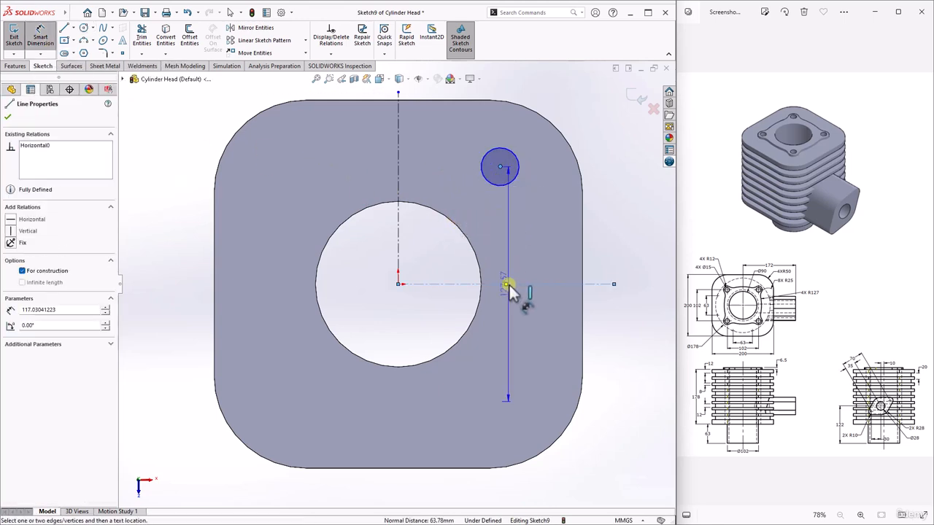
pyautogui.click(643, 294)
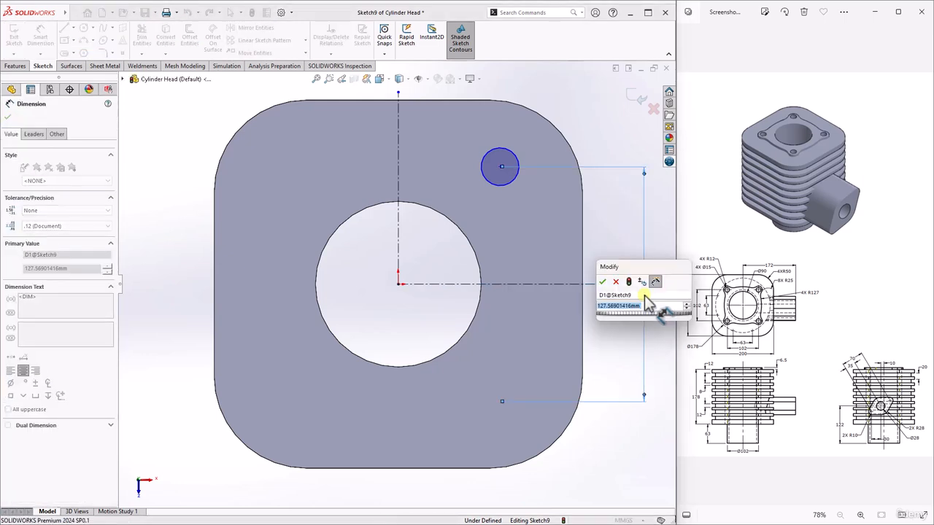
pyautogui.write('102')
pyautogui.press('Return')
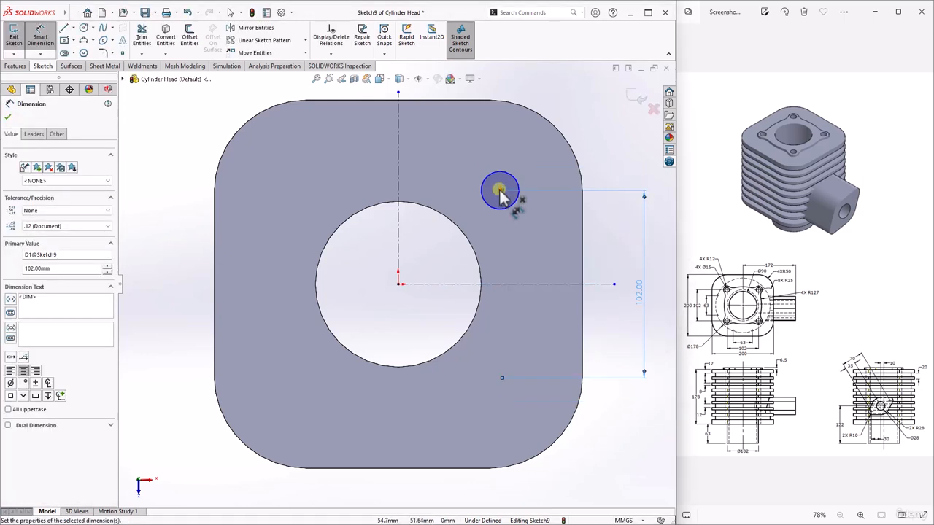
# Step: Add a 102 mm doubled distance from the circle's center across the vertical centerline
pyautogui.moveTo(500, 192); pyautogui.dragTo(400, 169)
pyautogui.click(400, 170)
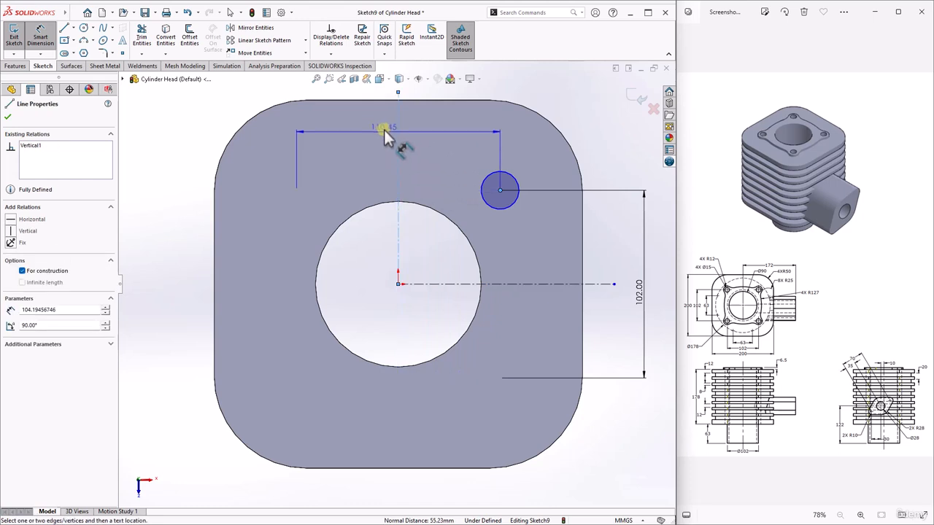
pyautogui.click(385, 122)
pyautogui.write('102')
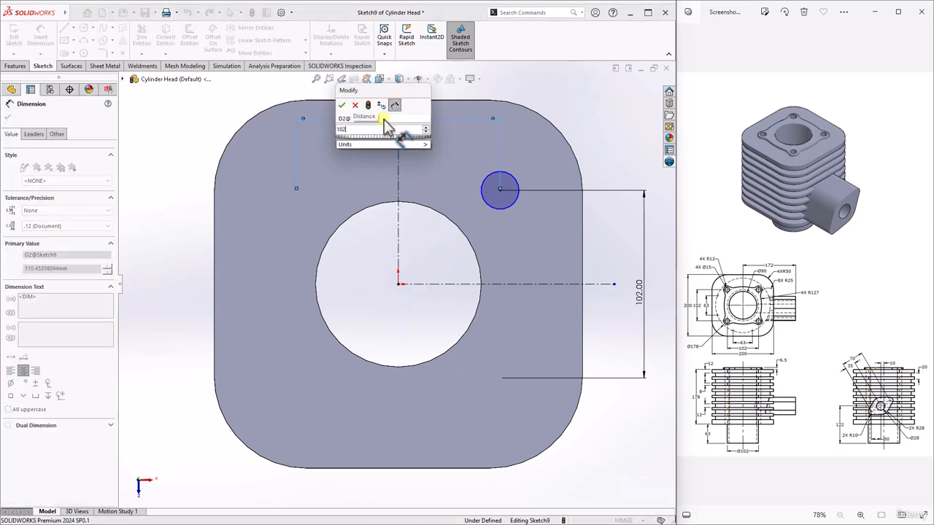
pyautogui.press('Return')
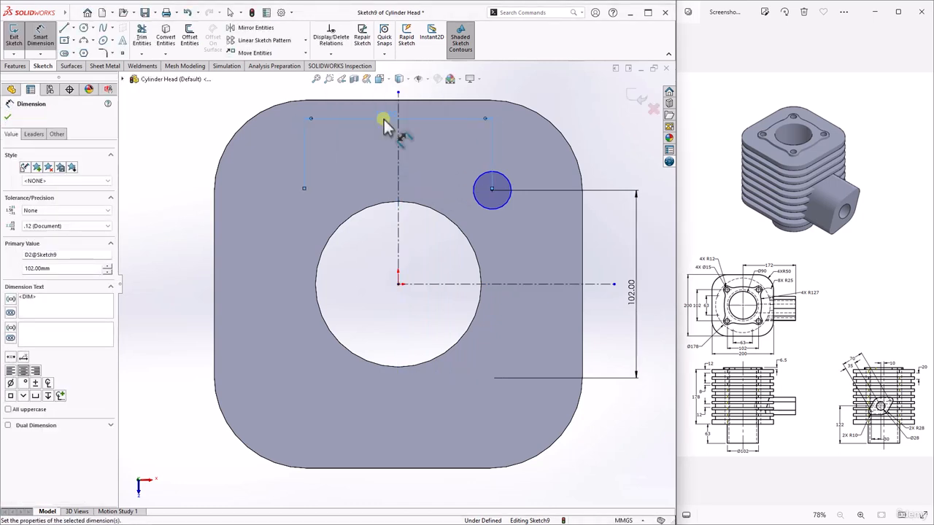
# Step: Dimension the corner circle's diameter as 24 mm
pyautogui.click(510, 186)
pyautogui.click(573, 130)
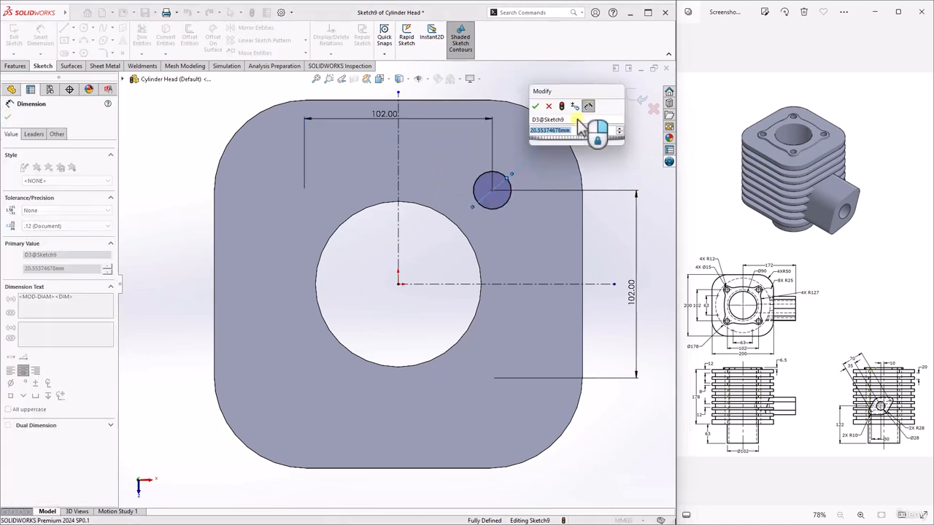
pyautogui.write('24')
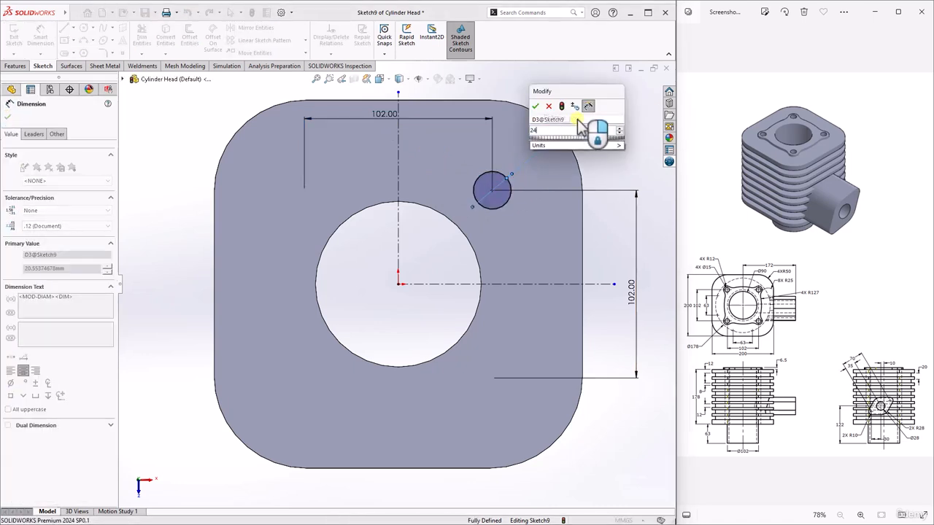
pyautogui.press('Return')
pyautogui.click(8, 118)
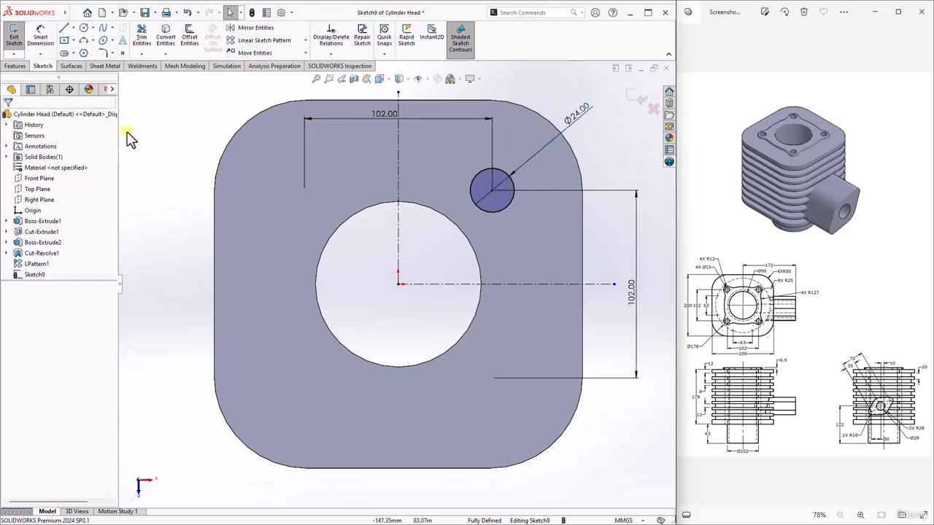
# Step: Sketch a circle of about 9.5 mm radius just below-right of the 24 mm circle, and a large one centred about 37 mm left of the origin
pyautogui.click(94, 28)
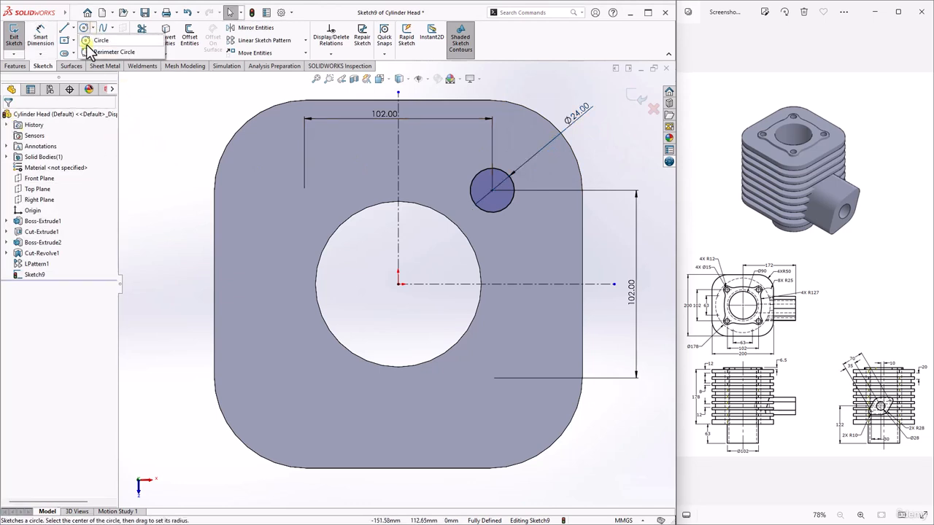
pyautogui.click(100, 40)
pyautogui.click(523, 221)
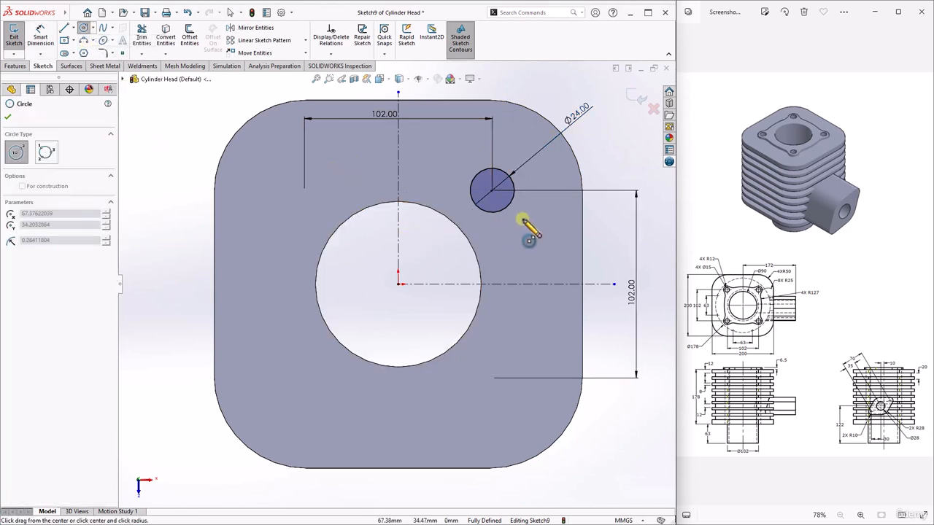
pyautogui.click(535, 209)
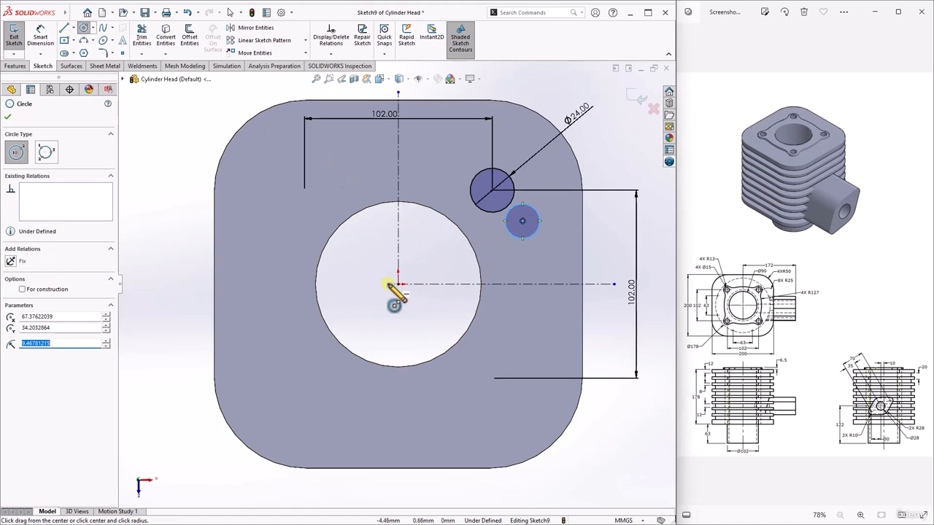
pyautogui.click(331, 283)
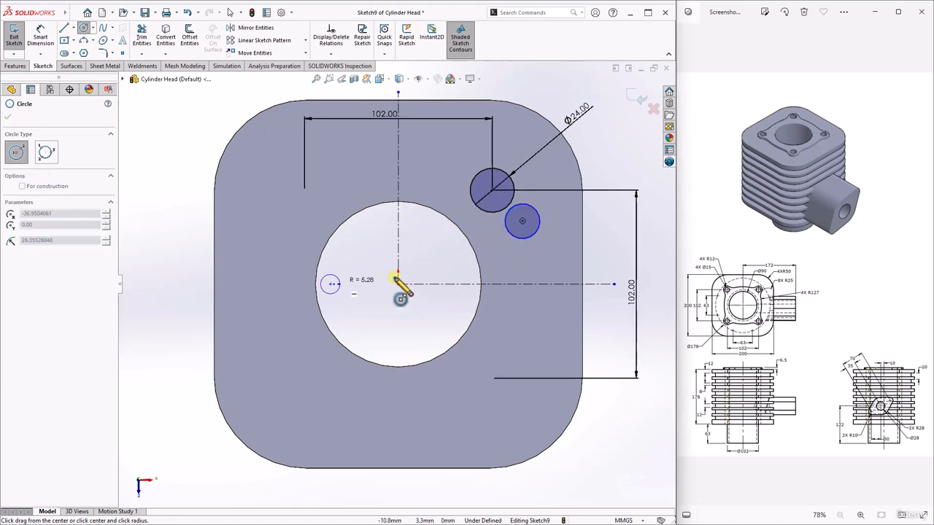
pyautogui.click(489, 270)
pyautogui.press('Escape')
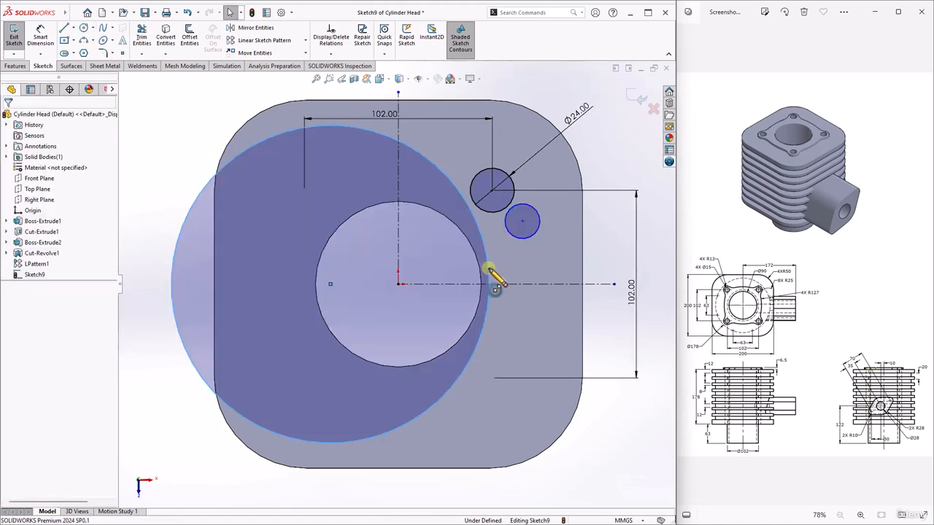
# Step: Add a 63 mm doubled distance from the second small circle's center across the horizontal centerline
pyautogui.click(42, 33)
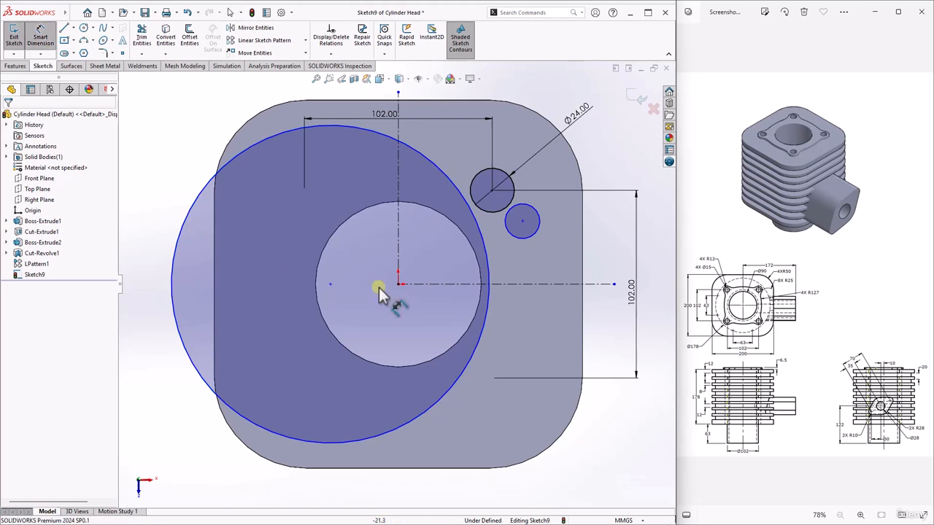
pyautogui.click(523, 222)
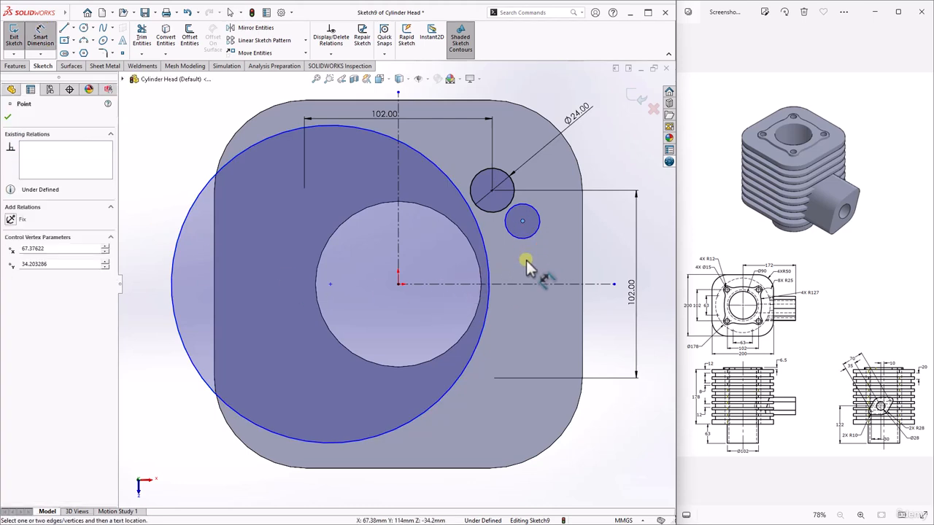
pyautogui.click(558, 283)
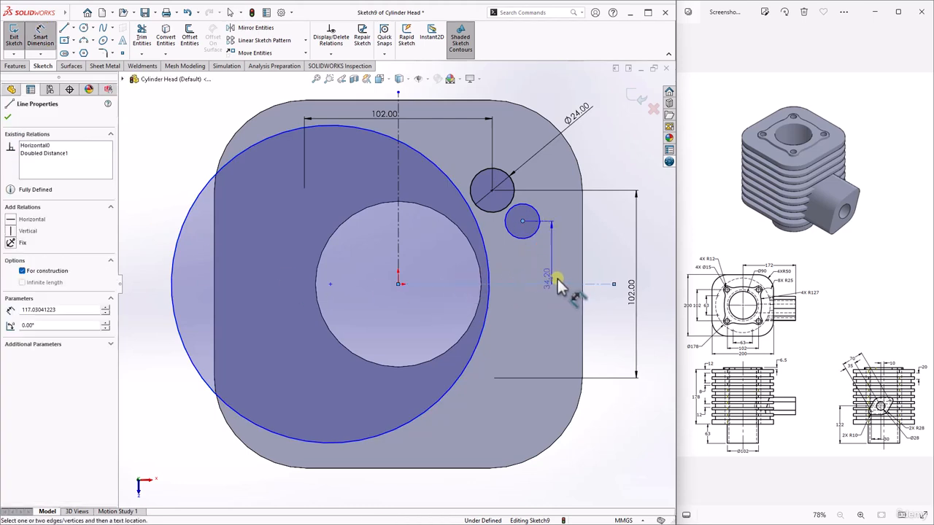
pyautogui.click(599, 302)
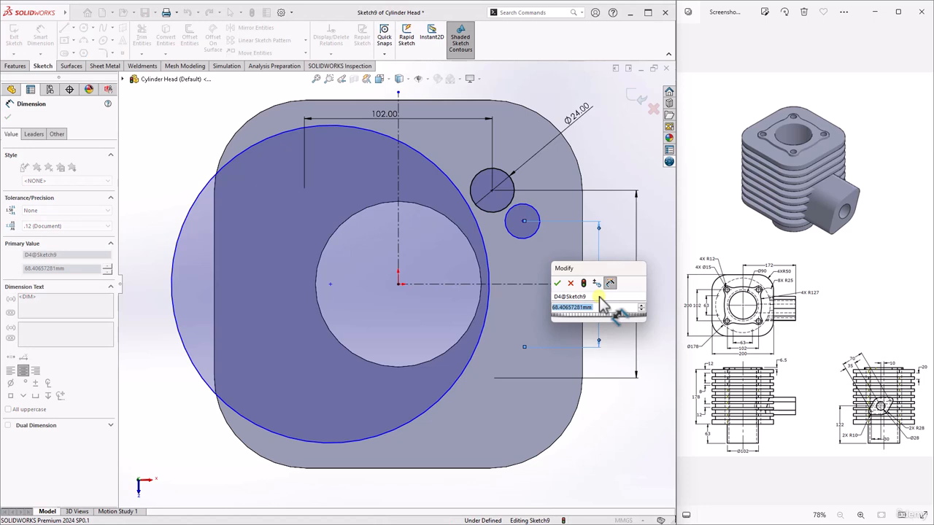
pyautogui.write('63')
pyautogui.press('Return')
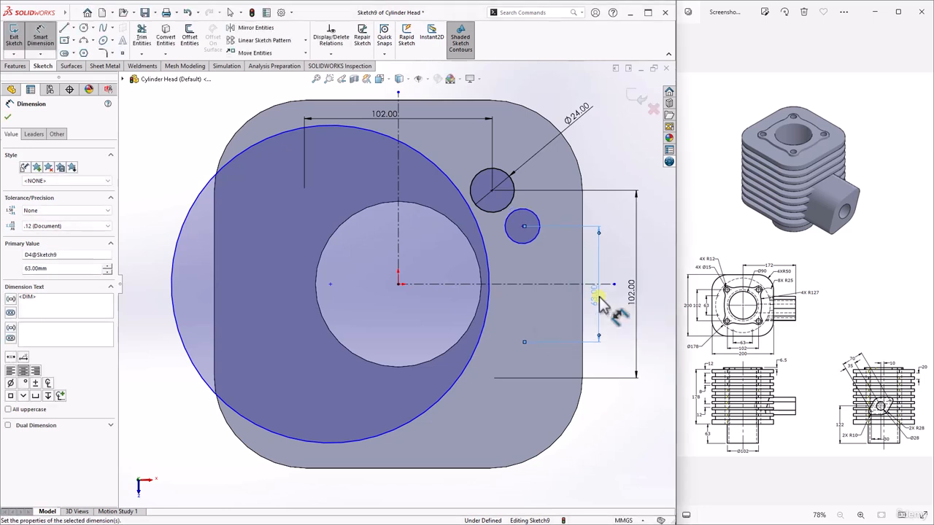
# Step: Dimension the diameter of the circle beside the 24 mm circle as 50 mm
pyautogui.click(536, 214)
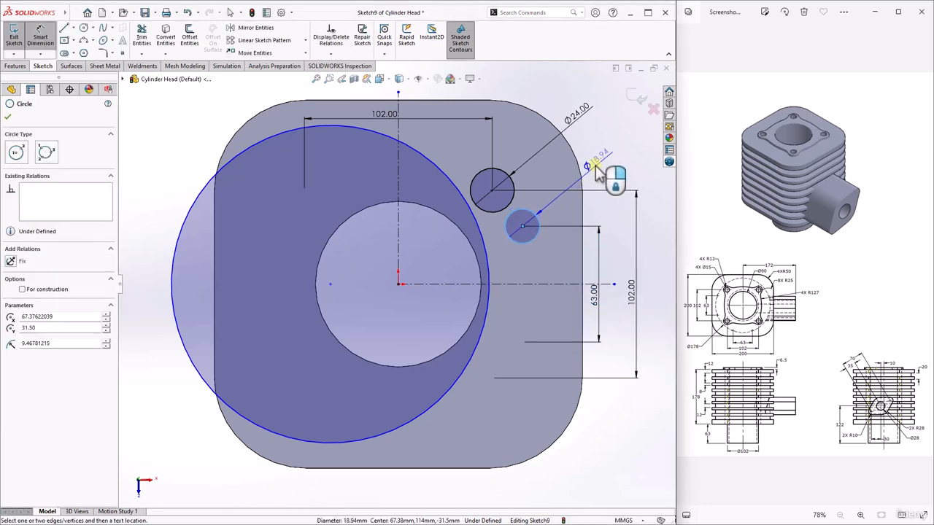
pyautogui.click(597, 170)
pyautogui.write('50')
pyautogui.press('Return')
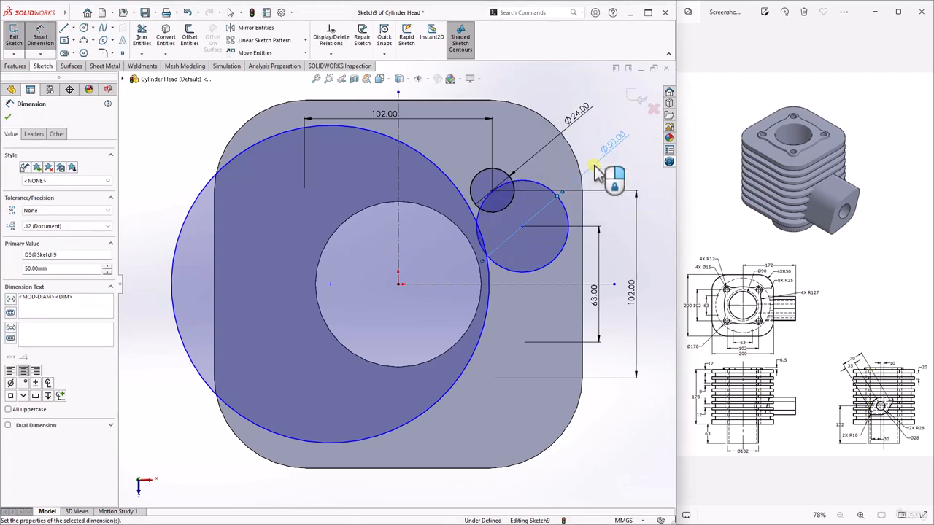
# Step: Add a Tangent relation between the 24 mm circle and the 50 mm circle
pyautogui.click(331, 54)
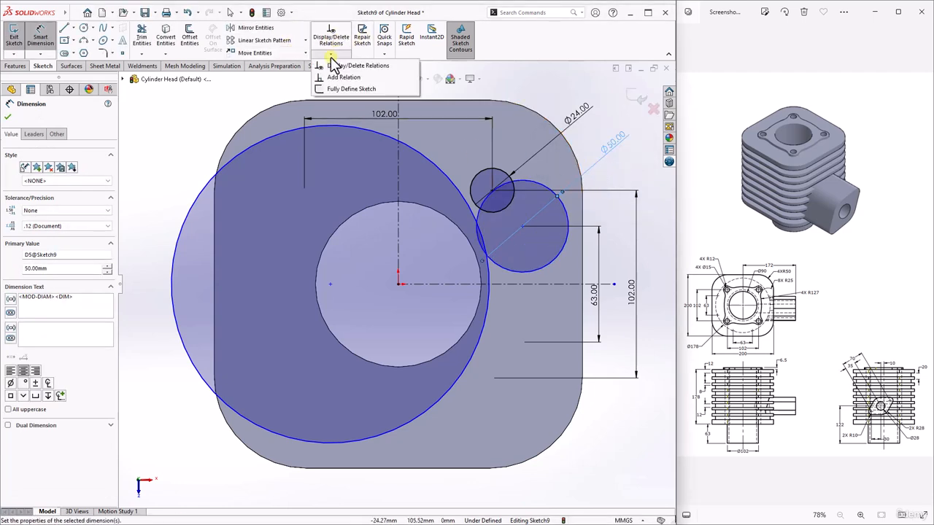
pyautogui.click(341, 77)
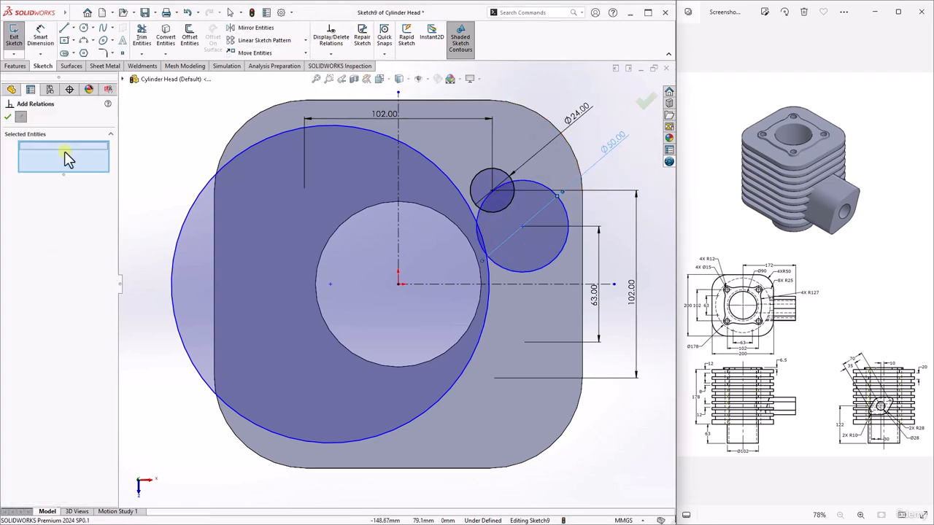
pyautogui.click(481, 184)
pyautogui.click(532, 187)
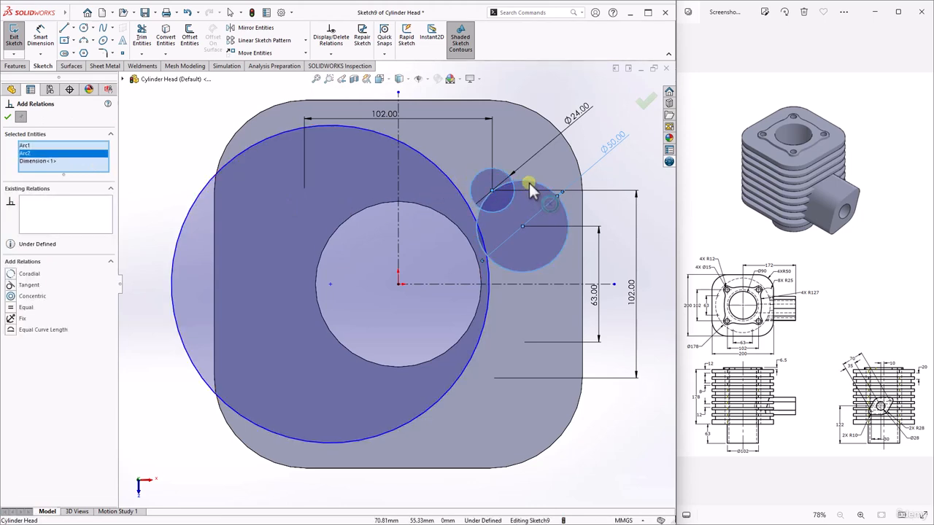
pyautogui.click(13, 288)
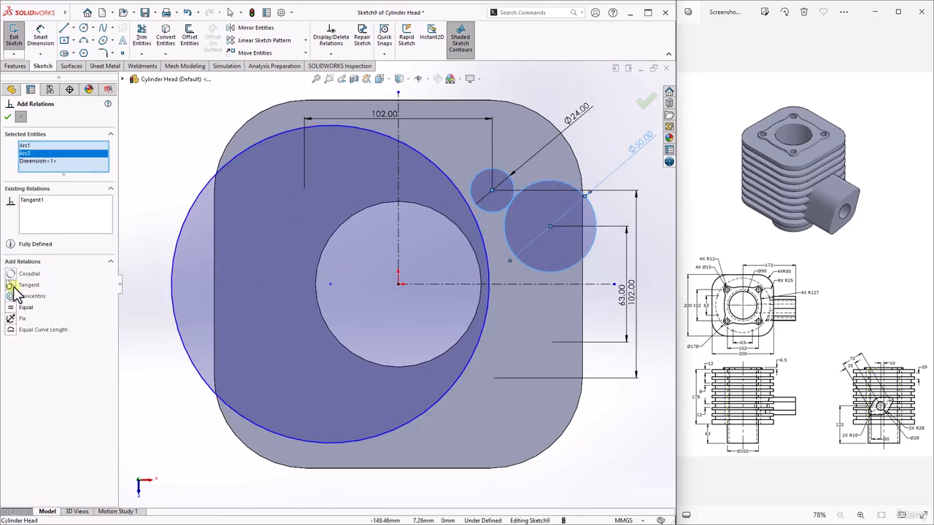
pyautogui.click(7, 120)
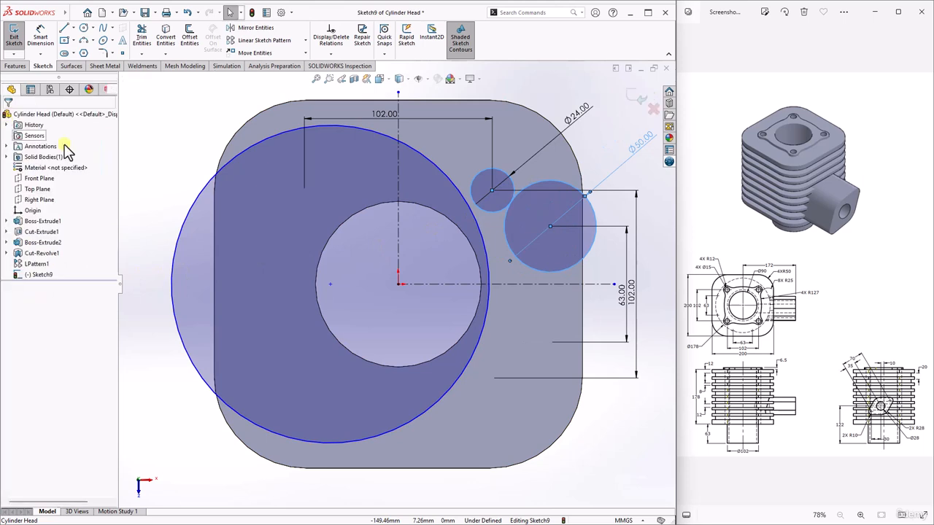
# Step: Add a Tangent relation between the large circle and the 50 mm circle
pyautogui.click(331, 53)
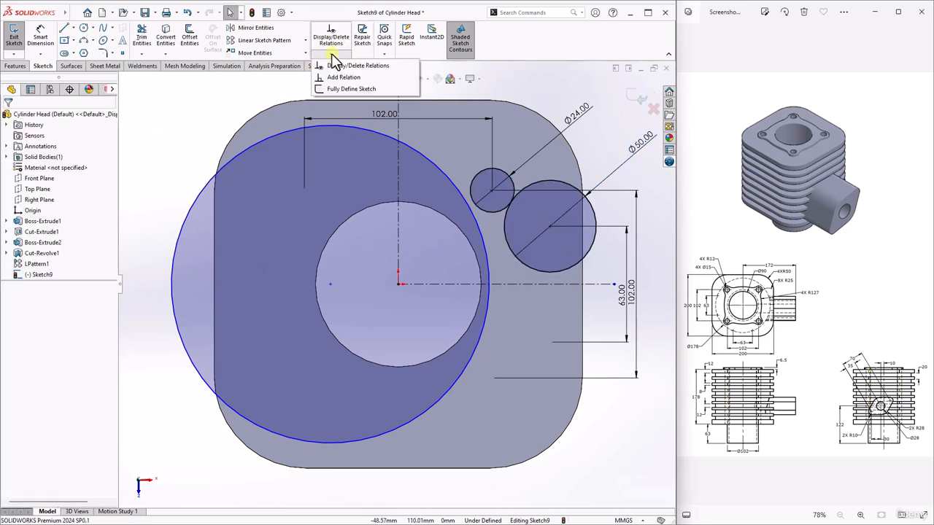
pyautogui.click(340, 76)
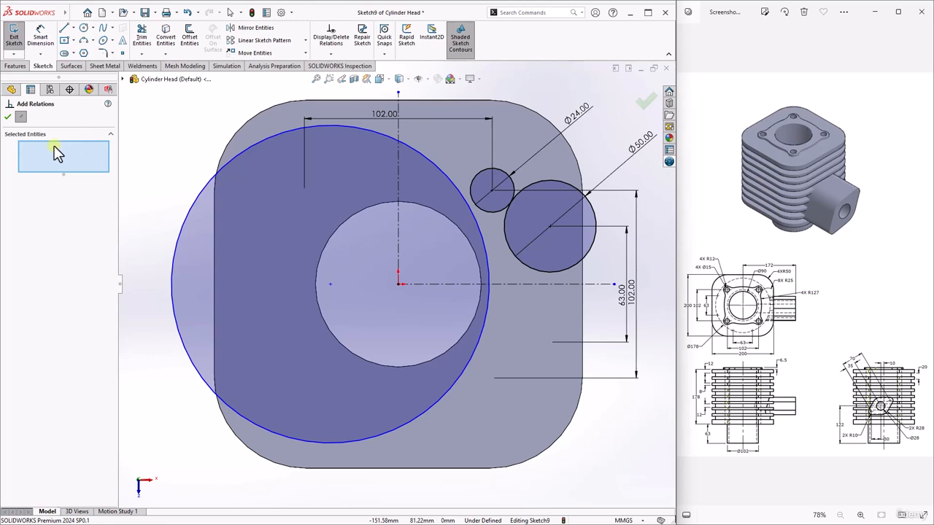
pyautogui.click(487, 251)
pyautogui.click(511, 255)
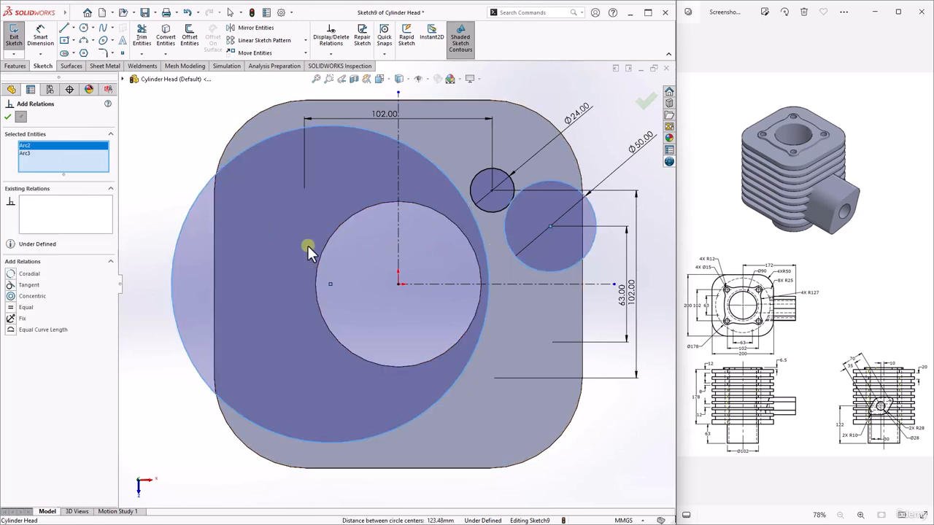
pyautogui.click(10, 285)
pyautogui.press('Escape')
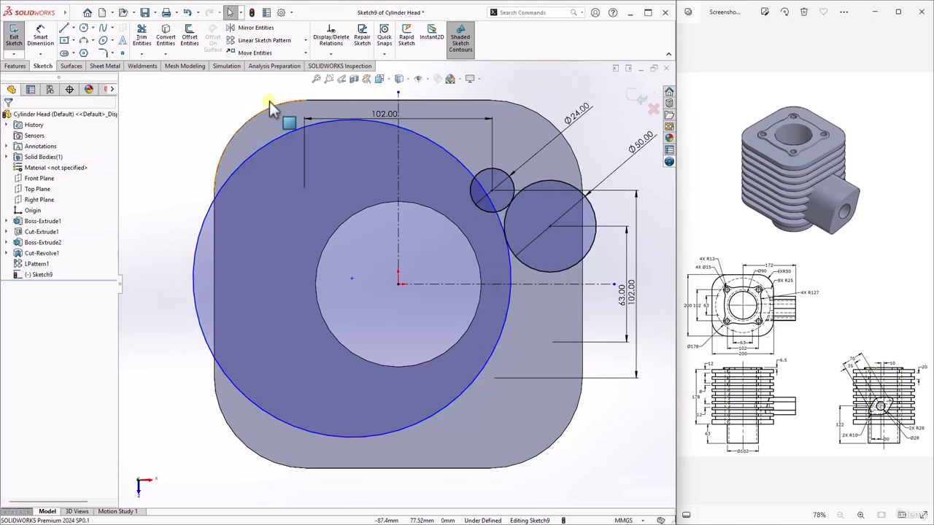
# Step: Add a Horizontal relation between the large circle's center and the origin
pyautogui.click(330, 53)
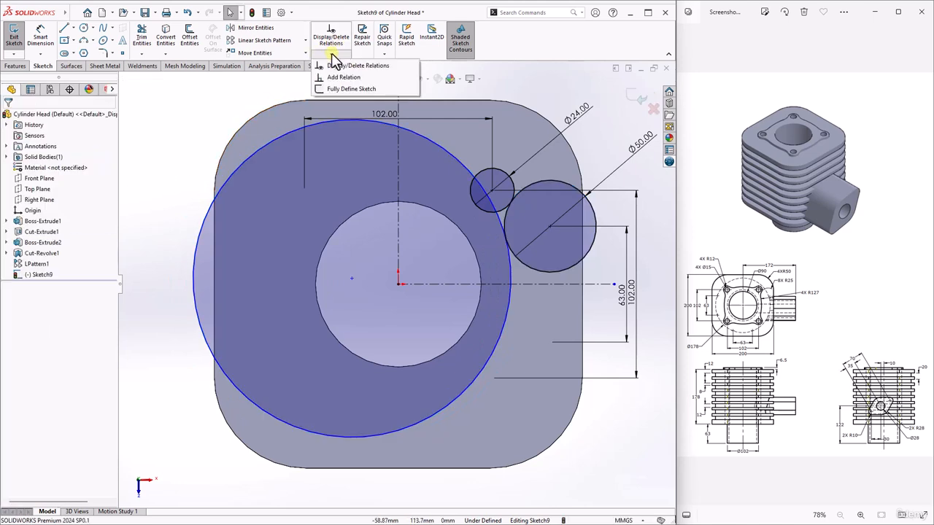
pyautogui.click(325, 77)
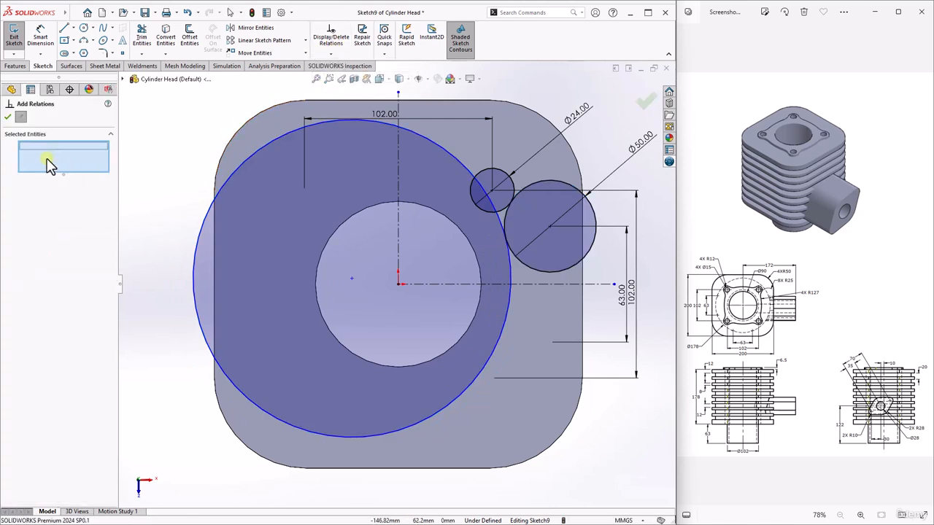
pyautogui.click(353, 280)
pyautogui.click(399, 284)
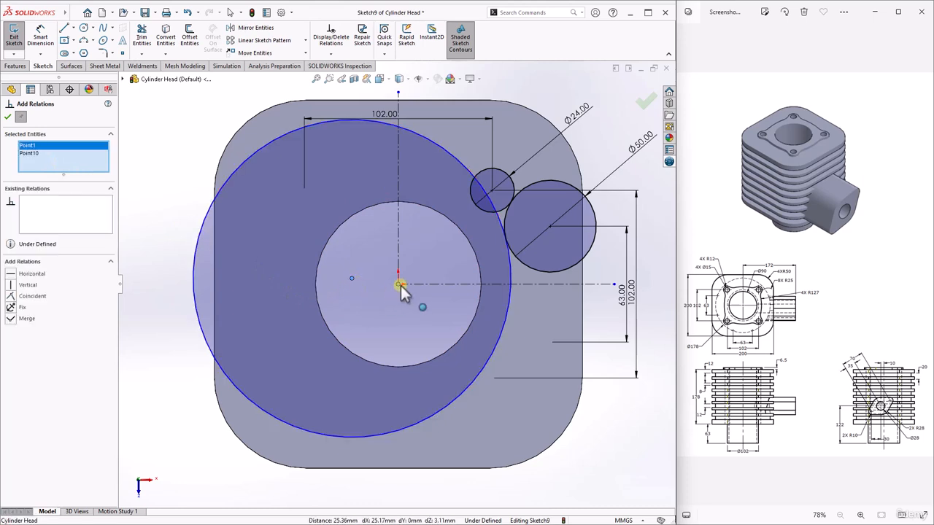
pyautogui.click(29, 274)
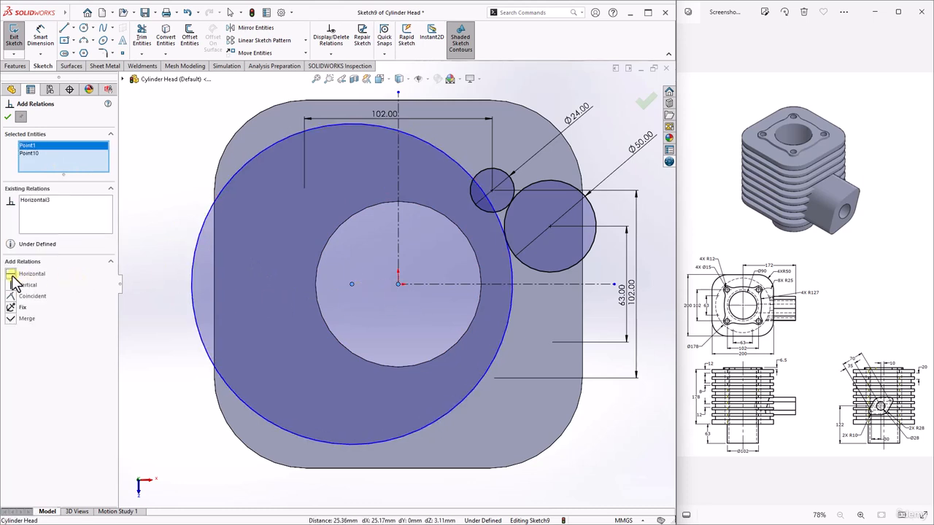
pyautogui.click(9, 117)
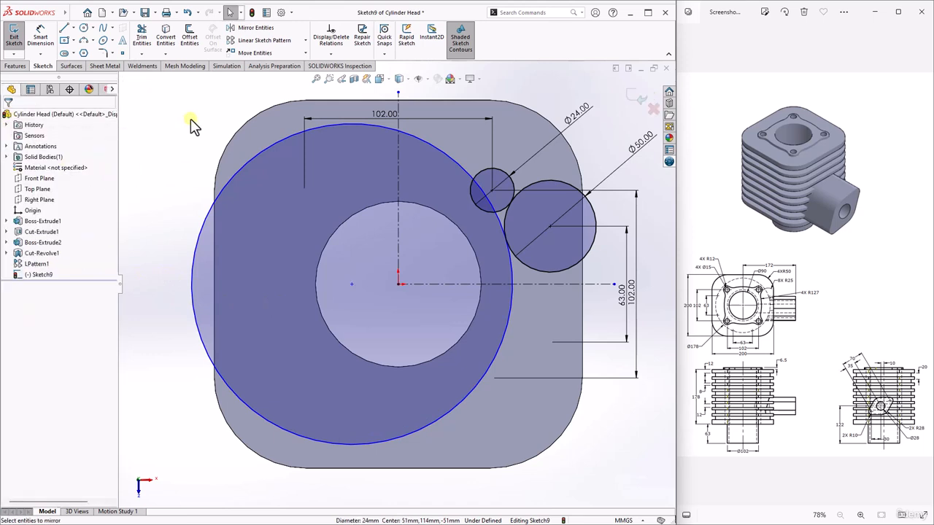
# Step: Mirror the 24 mm and 50 mm circles about the horizontal centerline, keeping the originals
pyautogui.click(257, 28)
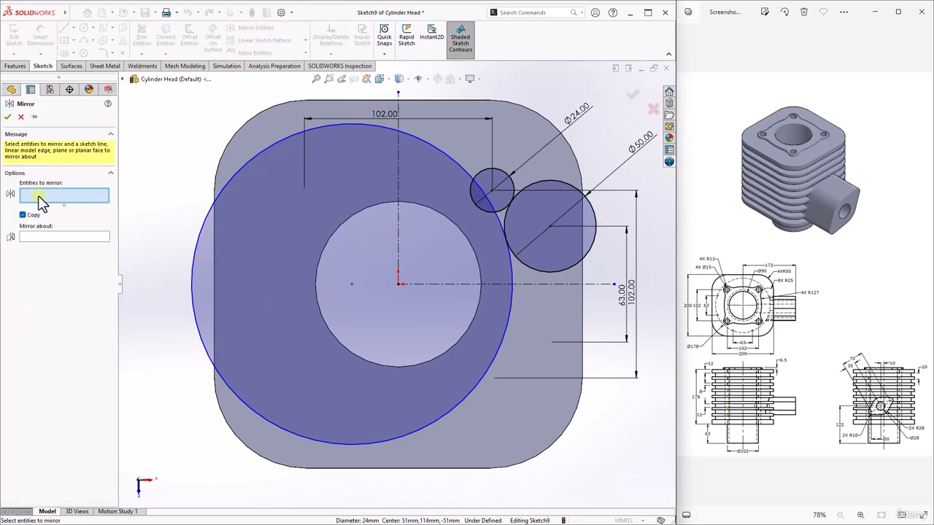
pyautogui.click(513, 183)
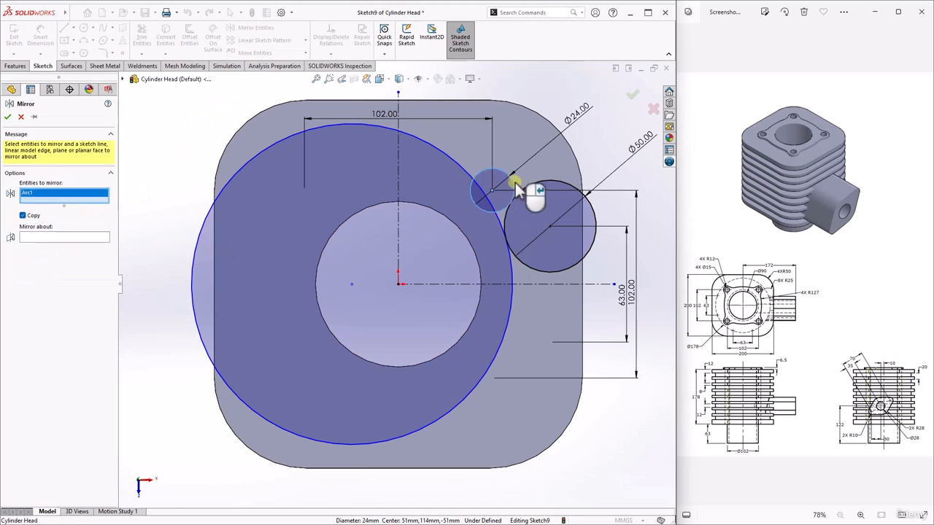
pyautogui.click(530, 194)
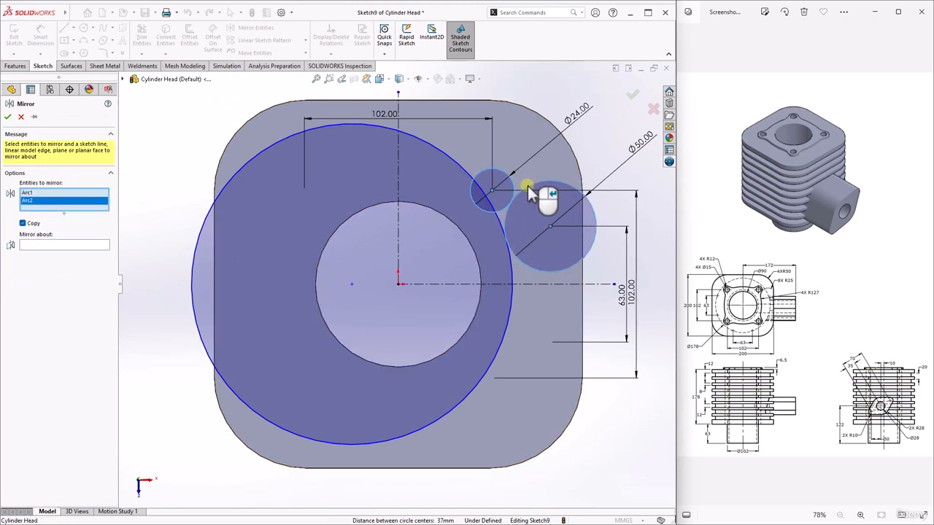
pyautogui.click(31, 245)
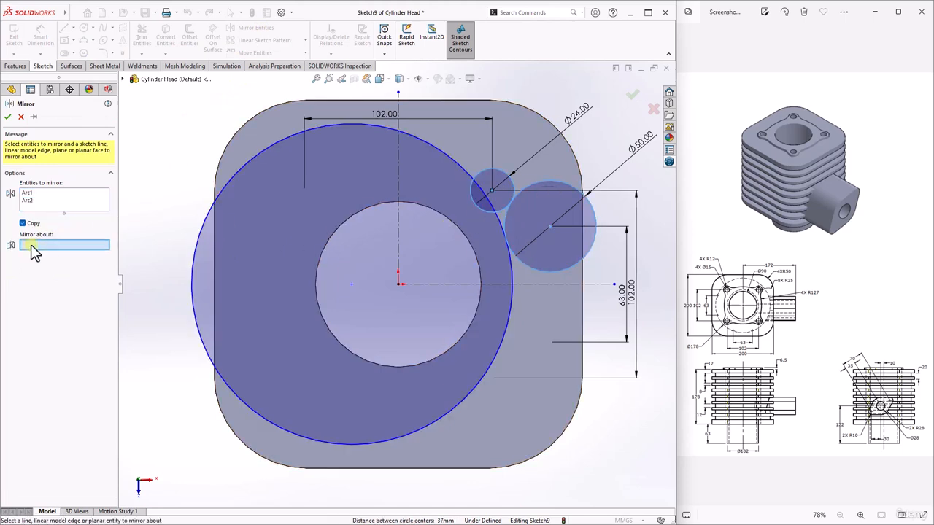
pyautogui.click(544, 285)
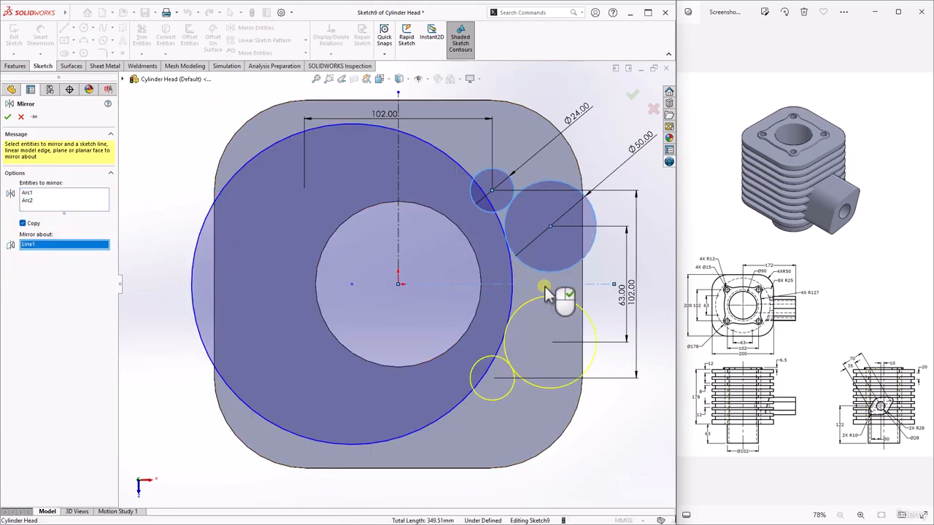
pyautogui.click(7, 117)
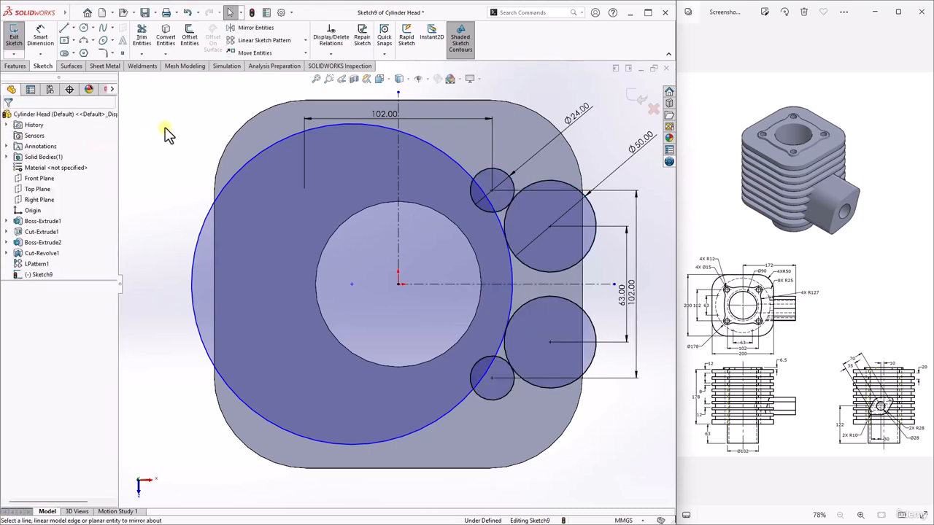
# Step: Power trim the large circle down to the short arc between its tangent points on the two 50 mm circles
pyautogui.click(142, 36)
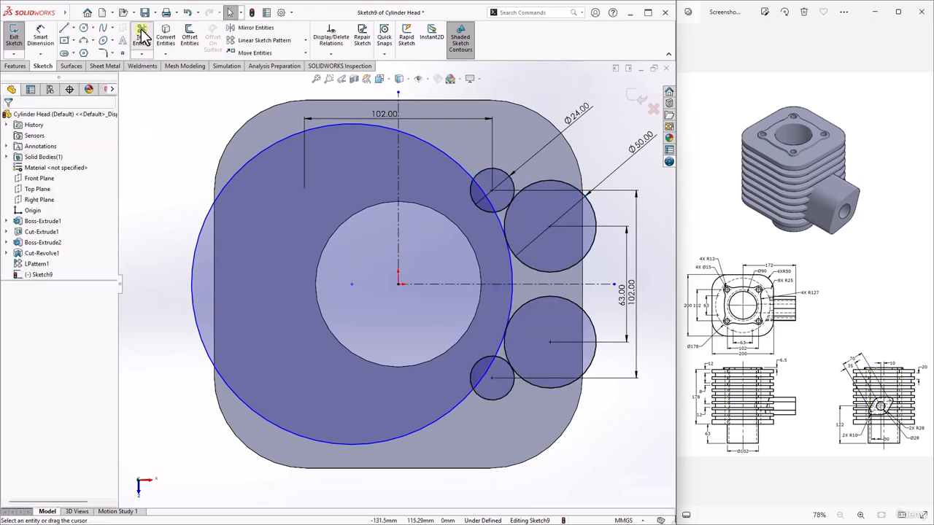
pyautogui.moveTo(209, 167); pyautogui.dragTo(240, 203)
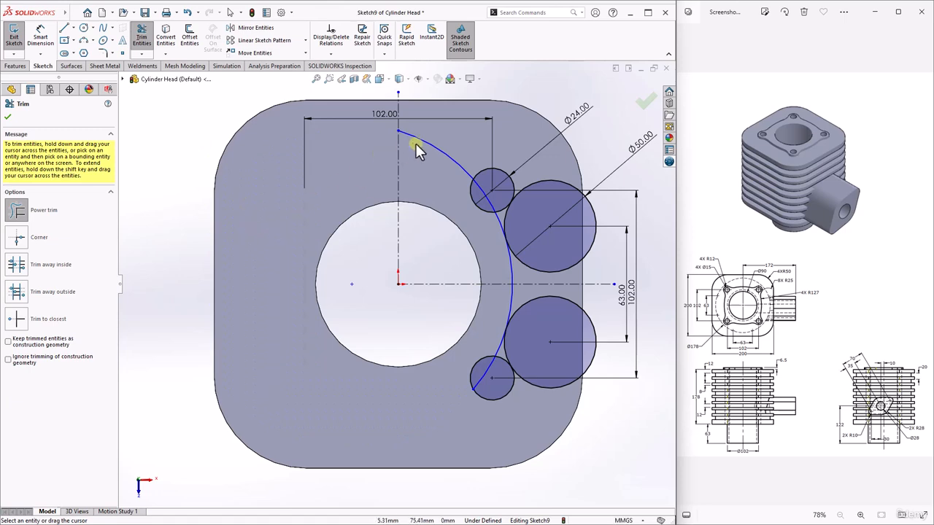
pyautogui.scroll(-3, 499, 381)
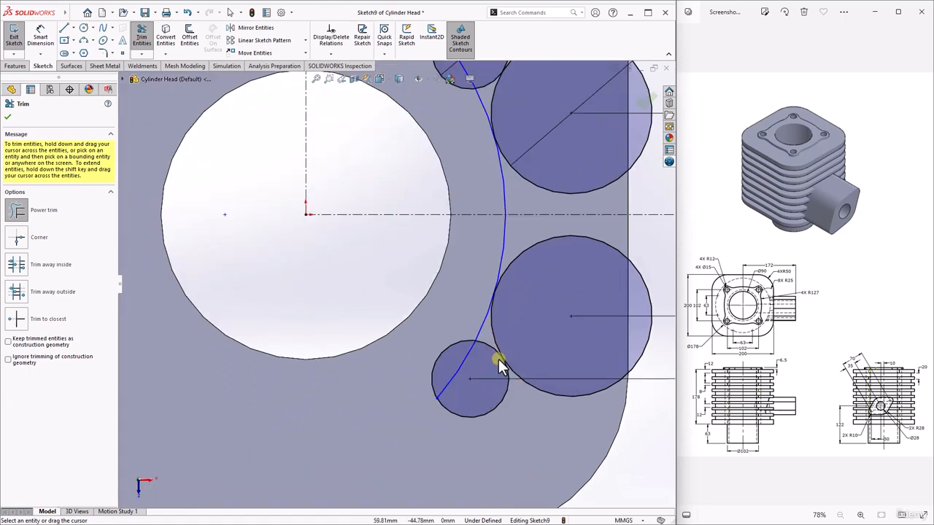
pyautogui.moveTo(458, 363); pyautogui.dragTo(473, 360)
pyautogui.scroll(5, 528, 310)
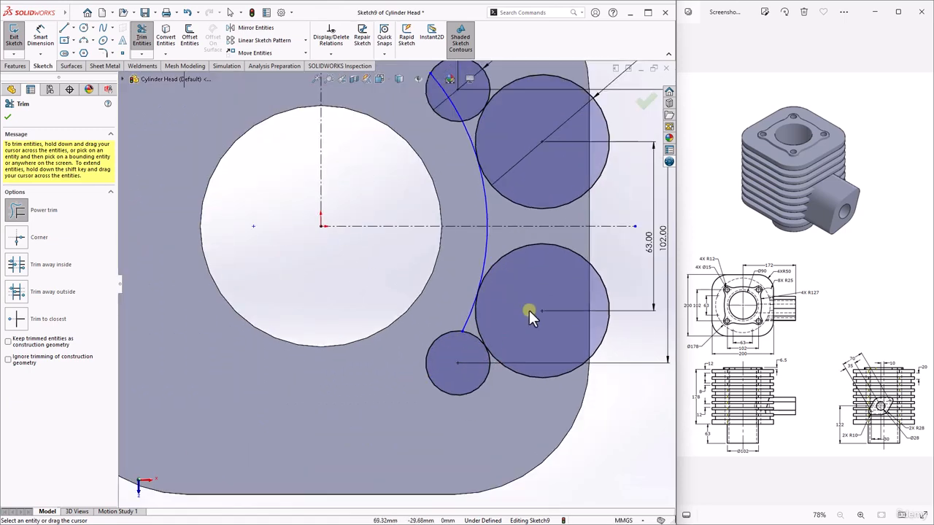
pyautogui.scroll(-3, 477, 276)
pyautogui.moveTo(410, 334)
pyautogui.mouseDown()
pyautogui.moveTo(396, 327)
pyautogui.moveTo(403, 337)
pyautogui.mouseUp()
pyautogui.scroll(3, 428, 250)
pyautogui.scroll(-5, 394, 149)
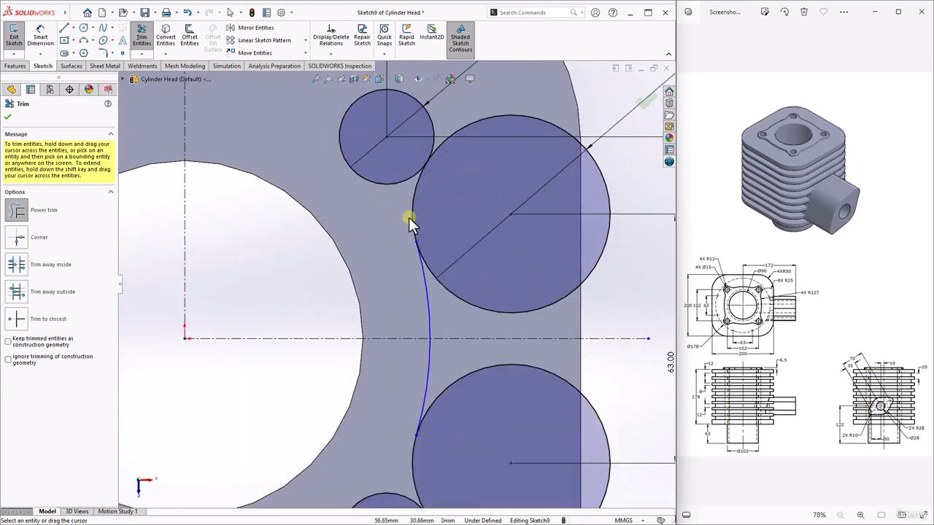
pyautogui.scroll(2, 398, 270)
pyautogui.click(7, 120)
# Step: Dimension the radius of the arc joining the two 50 mm circles as 127 mm
pyautogui.scroll(2, 317, 250)
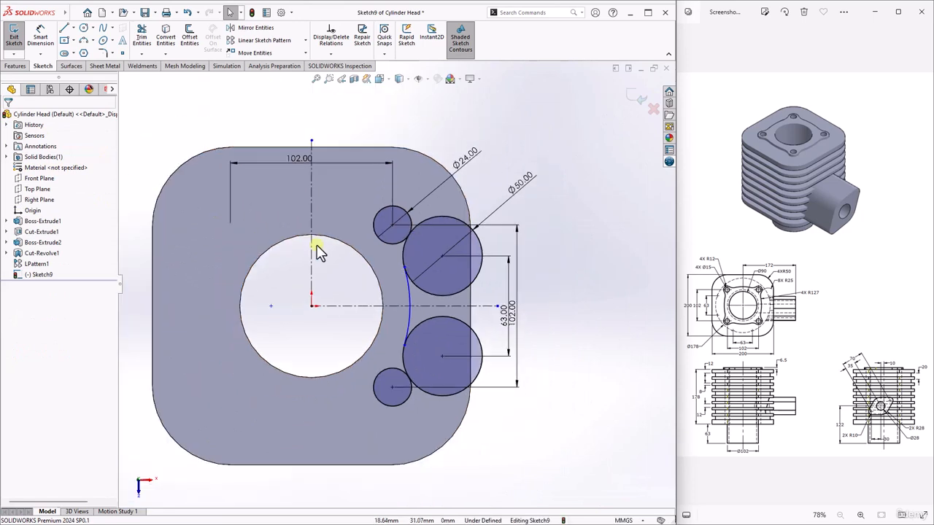
pyautogui.click(48, 37)
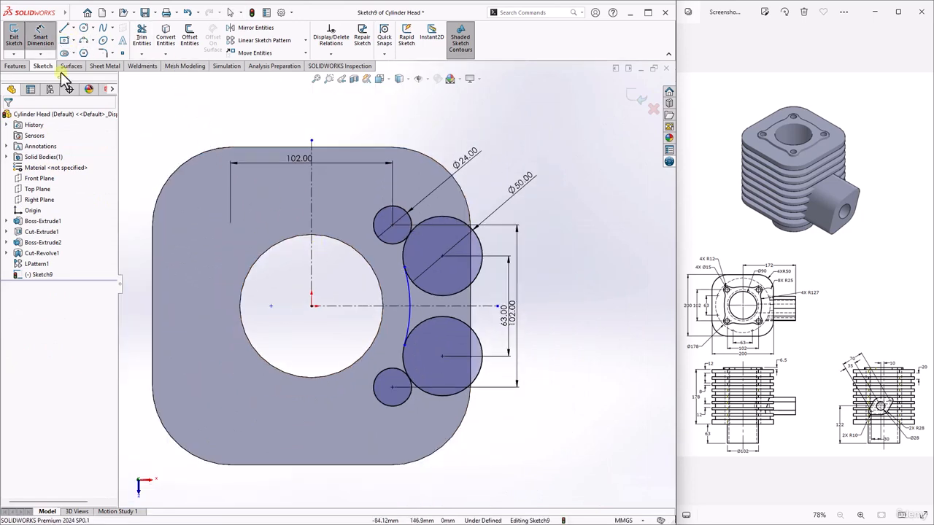
pyautogui.click(407, 296)
pyautogui.click(296, 299)
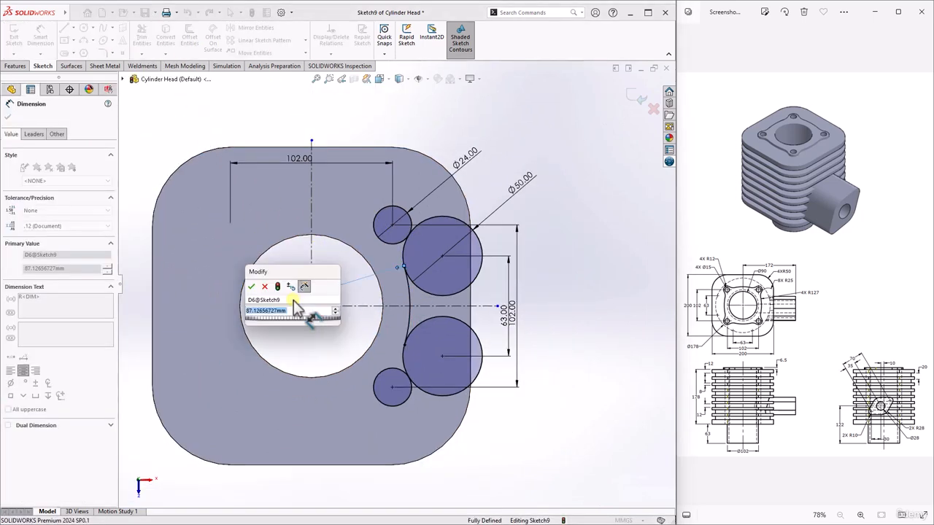
pyautogui.write('127')
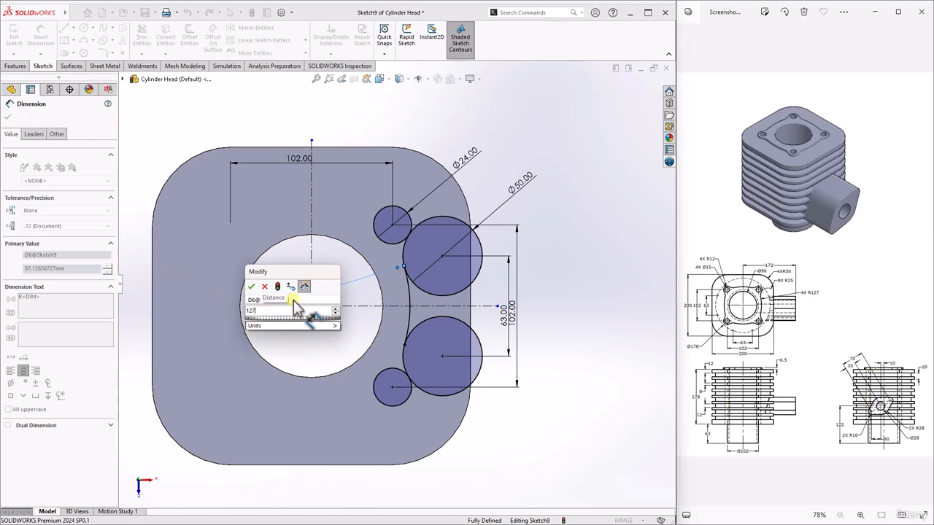
pyautogui.press('Return')
pyautogui.click(10, 118)
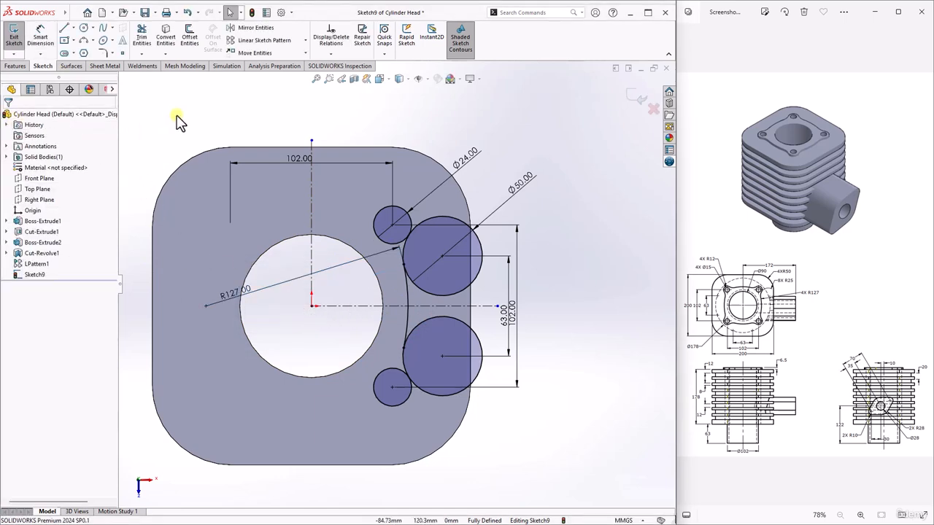
# Step: Power trim the outer portions of both 50 mm circles, leaving only the arcs that join the 24 mm circles to the R127 arc
pyautogui.click(142, 35)
pyautogui.moveTo(447, 204)
pyautogui.mouseDown()
pyautogui.moveTo(448, 229)
pyautogui.moveTo(494, 328)
pyautogui.moveTo(467, 356)
pyautogui.mouseUp()
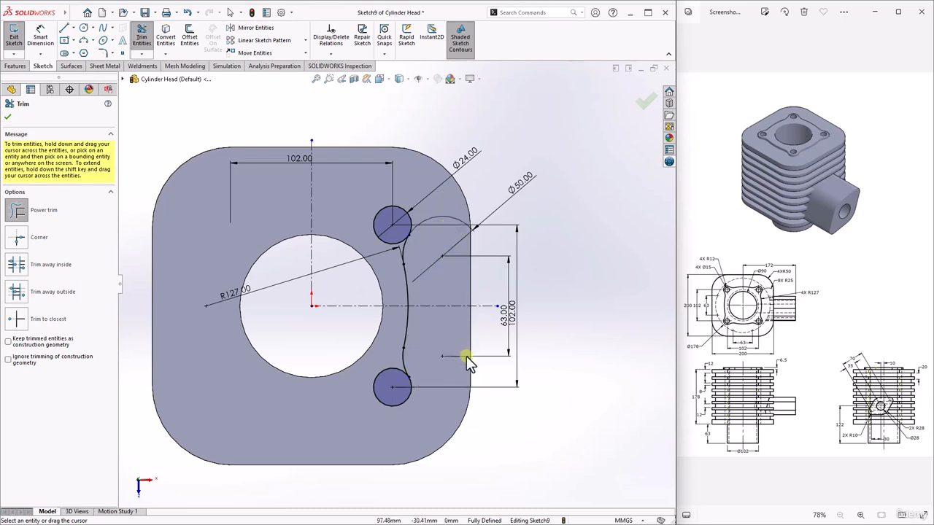
pyautogui.scroll(-2, 440, 267)
pyautogui.click(8, 118)
# Step: Mirror both 24 mm circles and the three connecting arcs about the vertical centerline, keeping the originals
pyautogui.scroll(4, 396, 284)
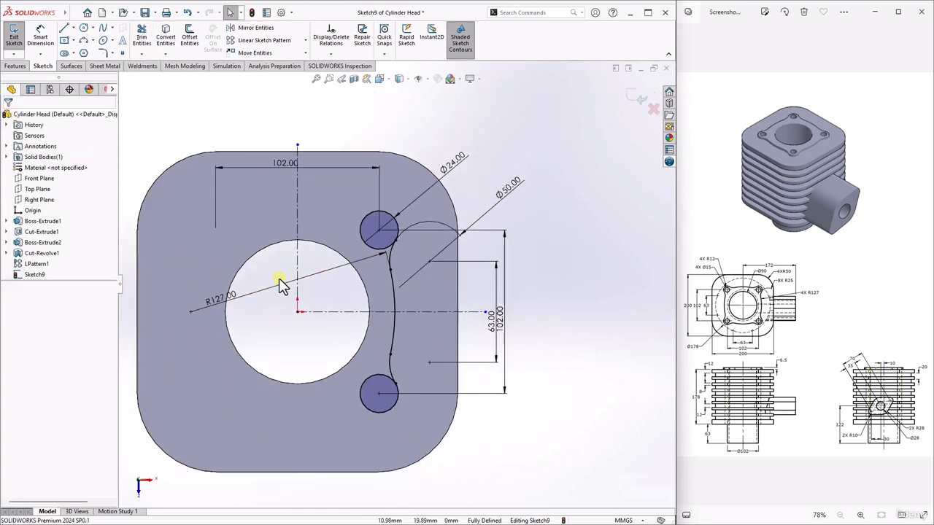
pyautogui.click(253, 28)
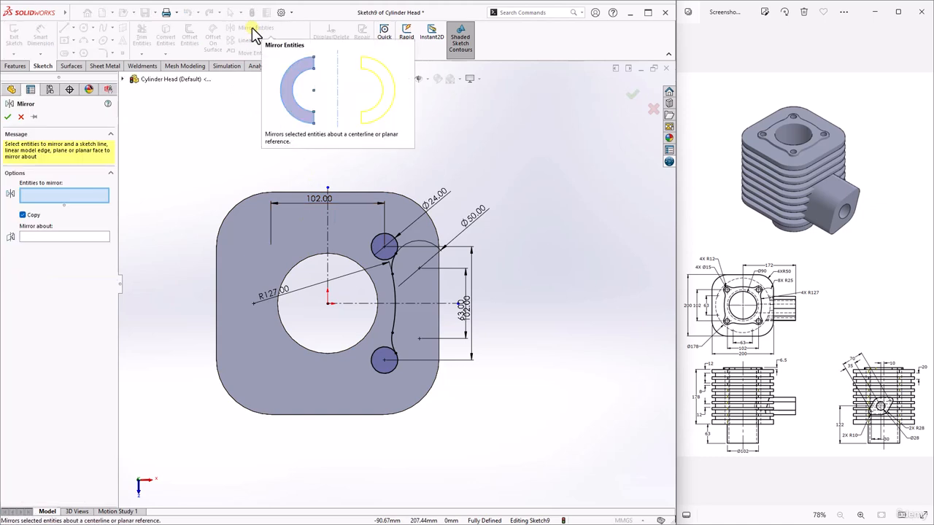
pyautogui.scroll(-2, 382, 297)
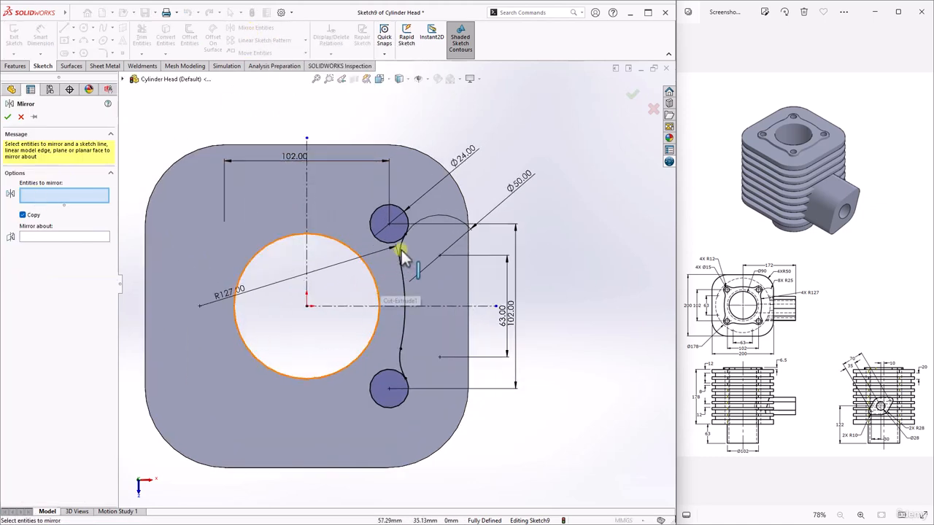
pyautogui.click(409, 216)
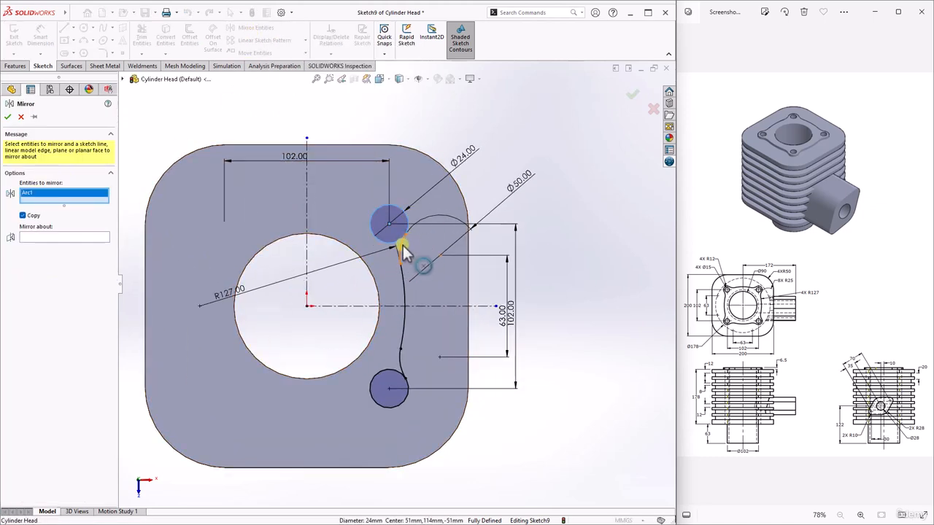
pyautogui.click(403, 246)
pyautogui.click(413, 286)
pyautogui.click(398, 355)
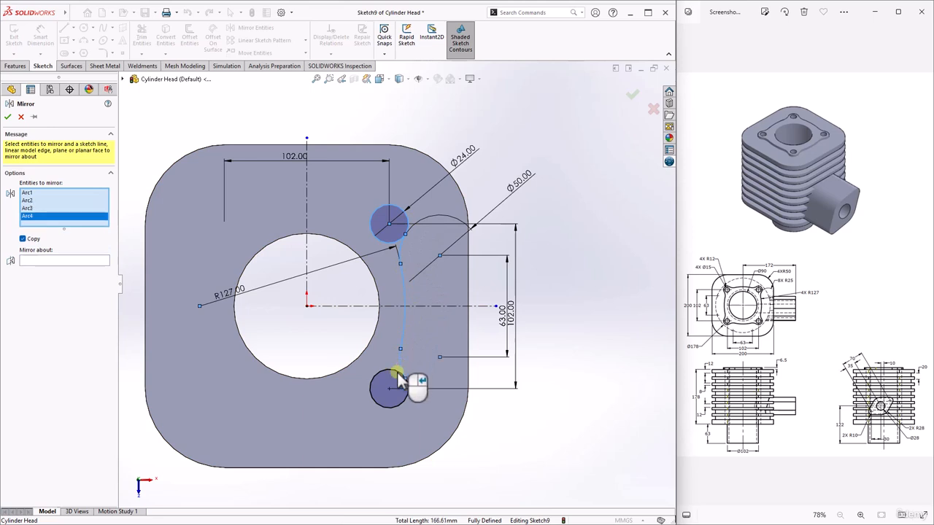
pyautogui.click(394, 380)
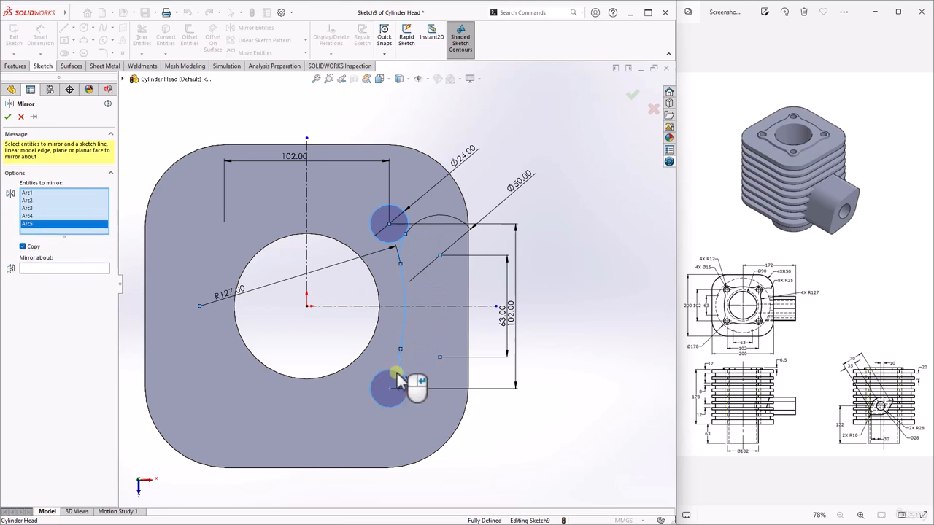
pyautogui.click(50, 269)
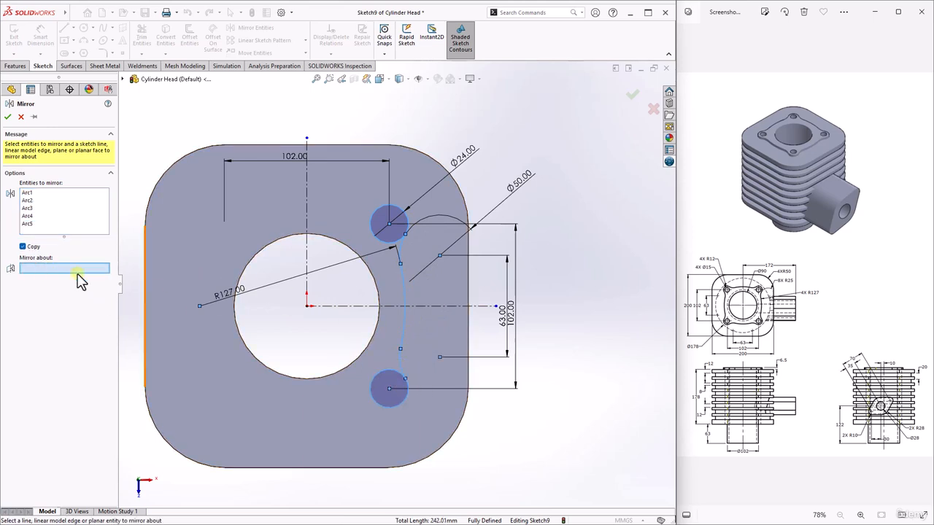
pyautogui.click(307, 205)
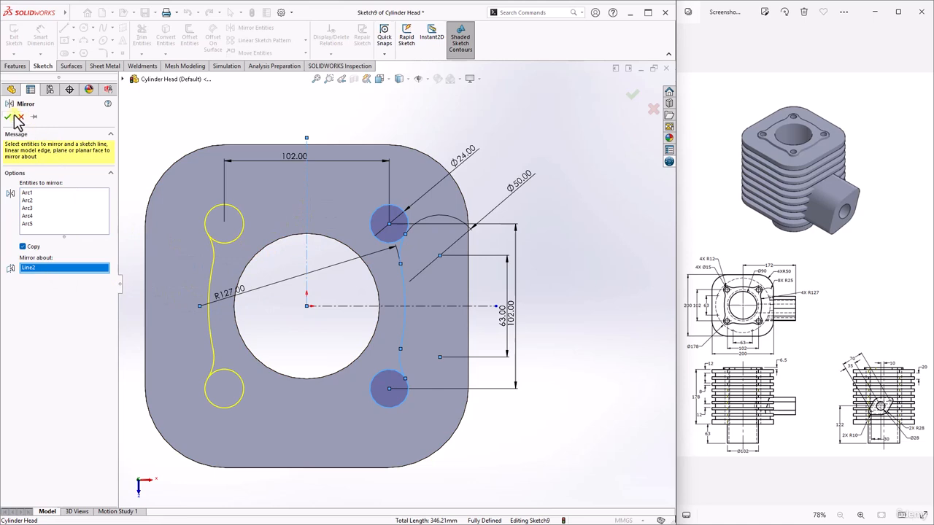
pyautogui.click(9, 117)
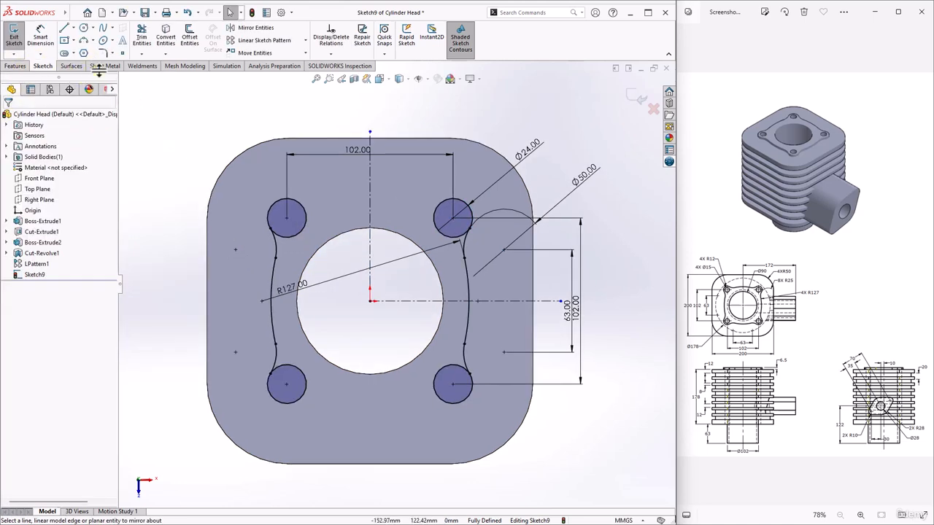
# Step: Sketch a circle about 25 mm in diameter above the upper-left 24 mm circle and a large circle centered on the vertical centerline below the origin
pyautogui.click(93, 28)
pyautogui.click(99, 39)
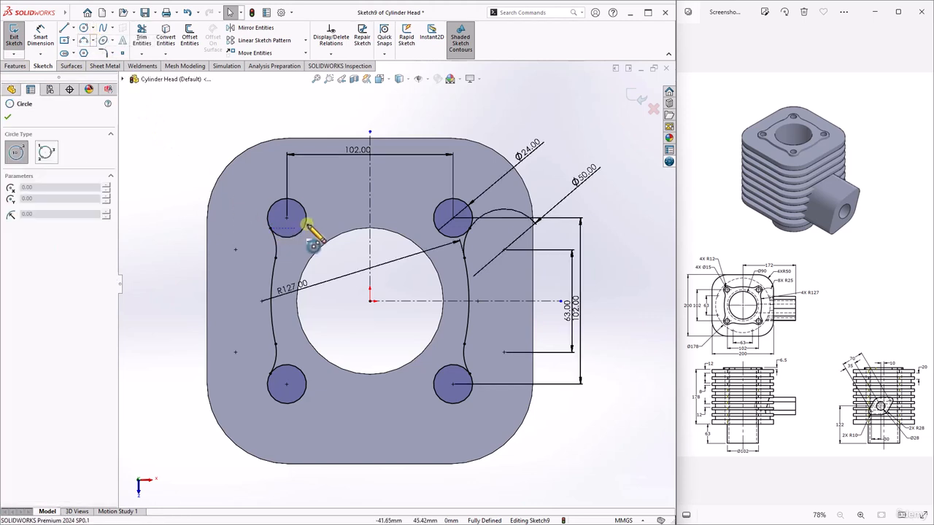
pyautogui.scroll(-3, 324, 210)
pyautogui.click(329, 195)
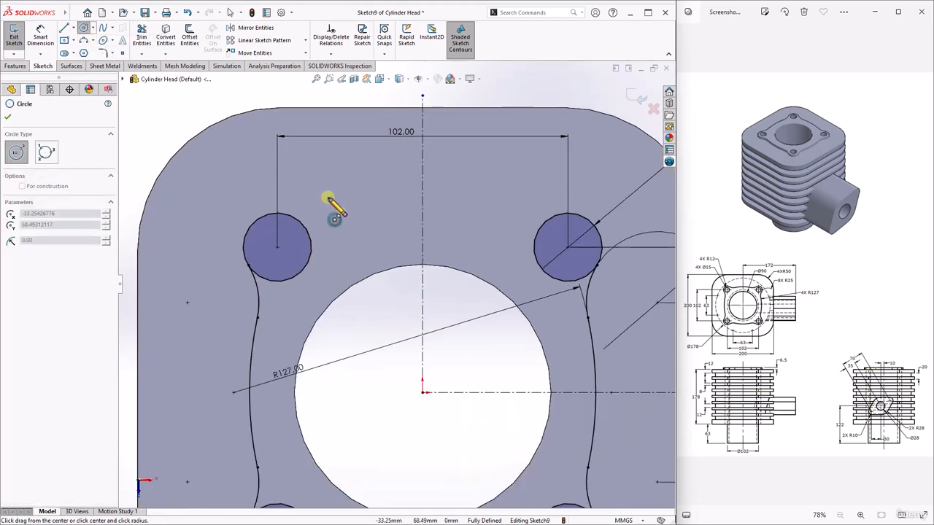
pyautogui.click(337, 162)
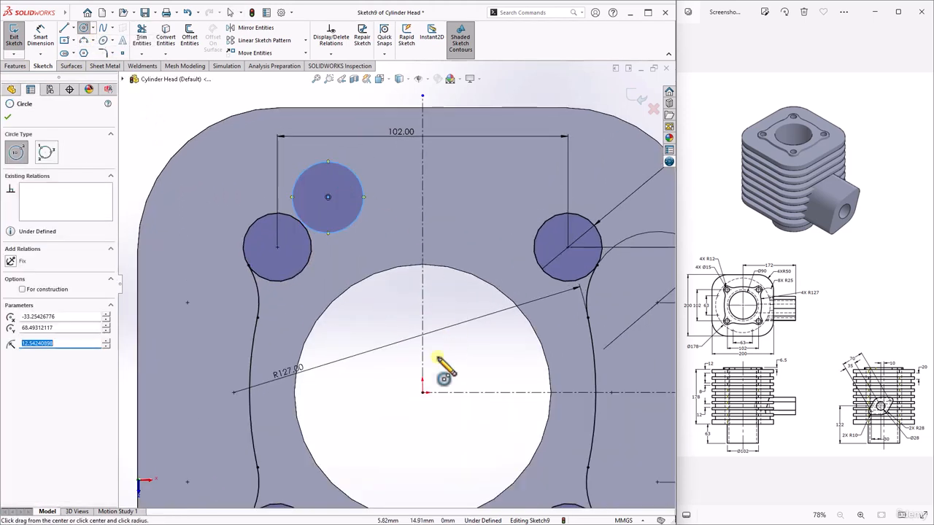
pyautogui.click(422, 435)
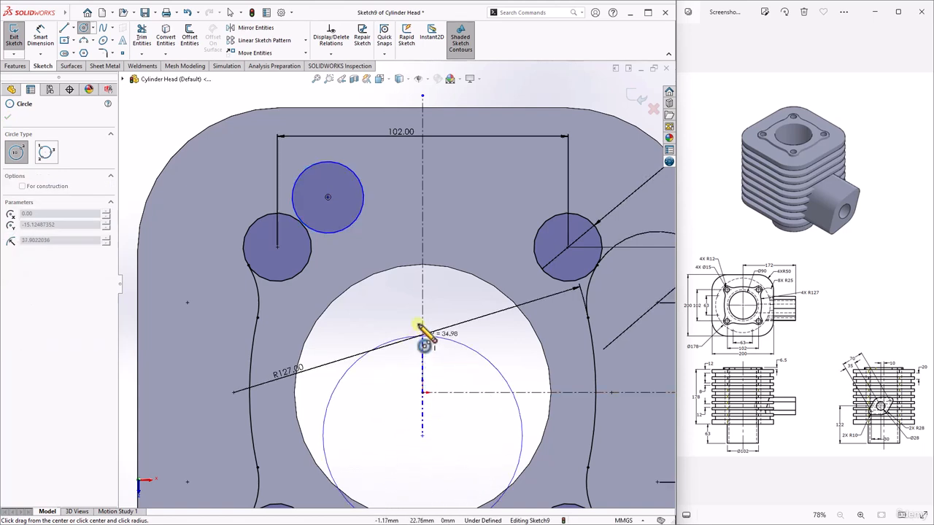
pyautogui.click(420, 245)
pyautogui.press('Escape')
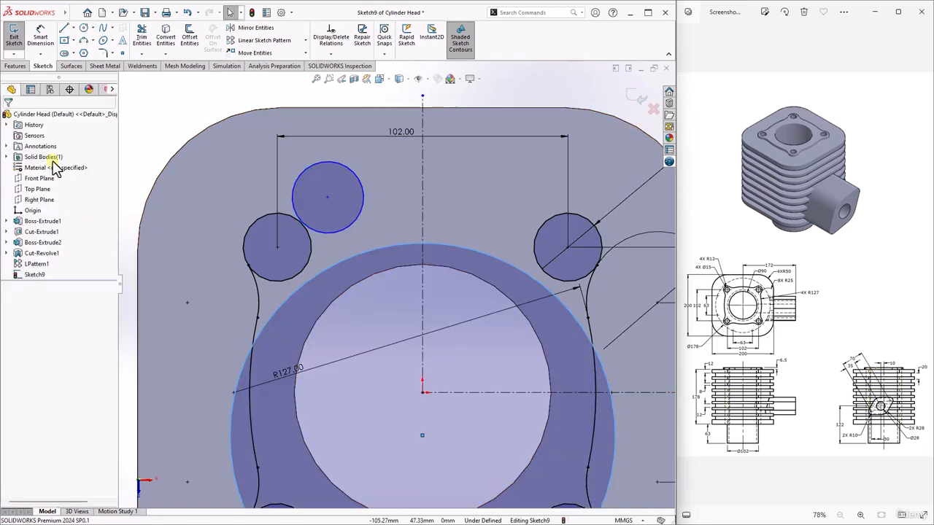
# Step: Dimension the new small circle's center symmetrically across the vertical centerline with a doubled distance of 63 mm
pyautogui.click(41, 37)
pyautogui.click(327, 197)
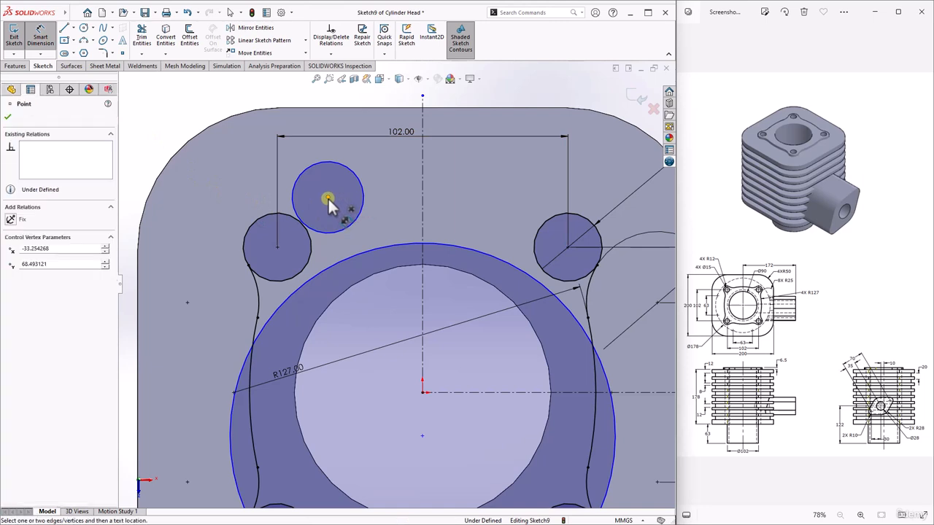
pyautogui.click(421, 187)
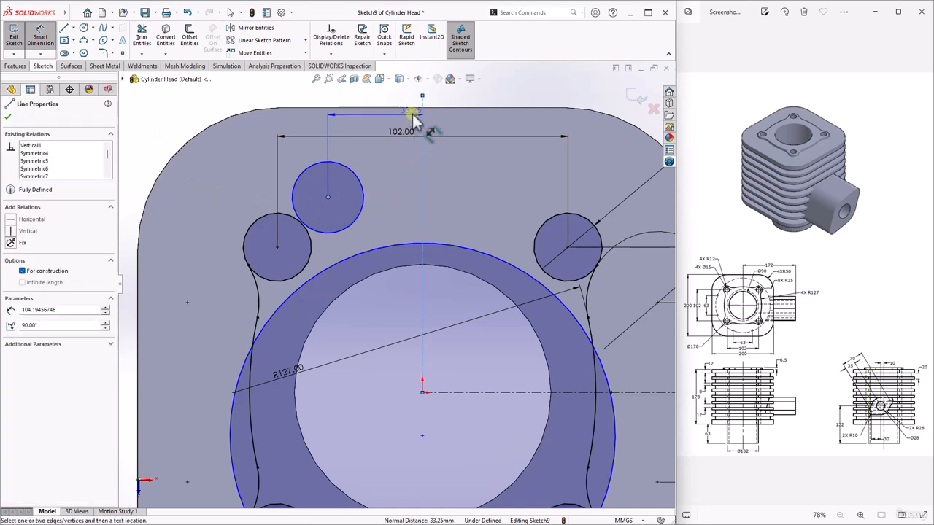
pyautogui.click(430, 113)
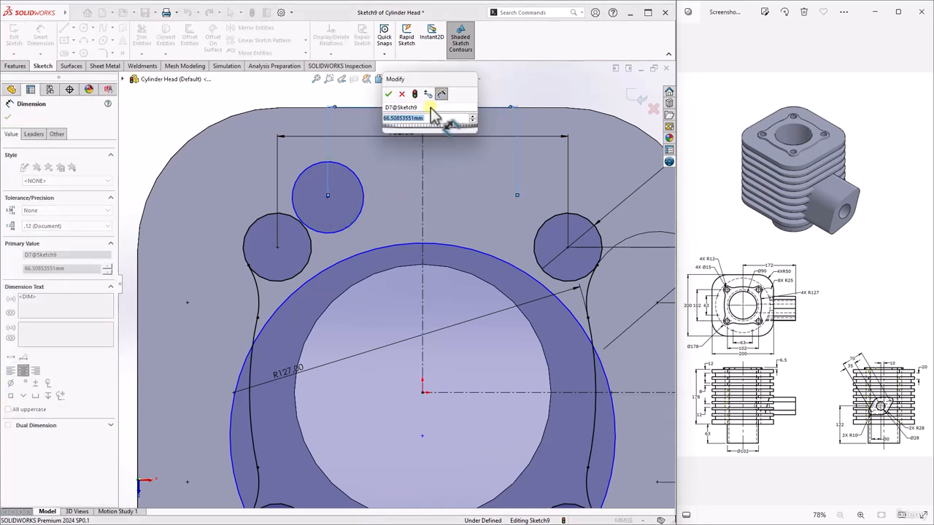
pyautogui.write('63')
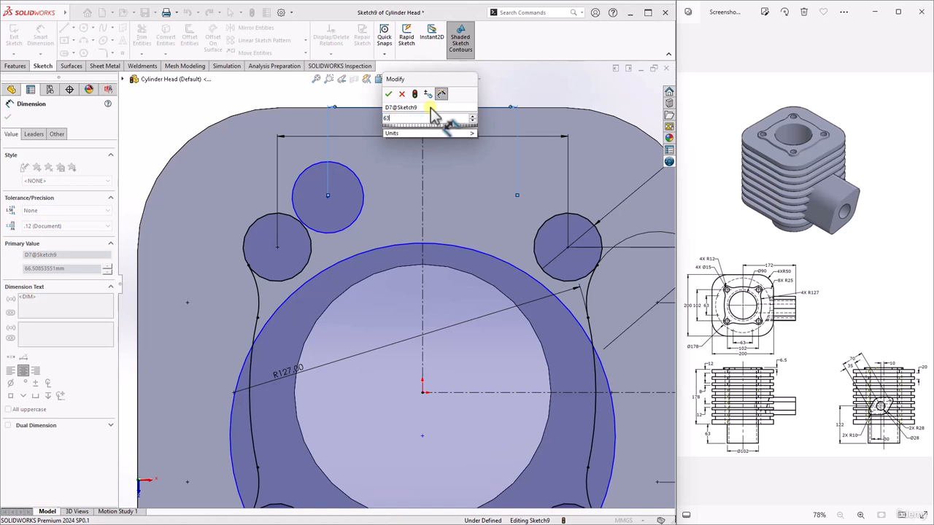
pyautogui.press('Return')
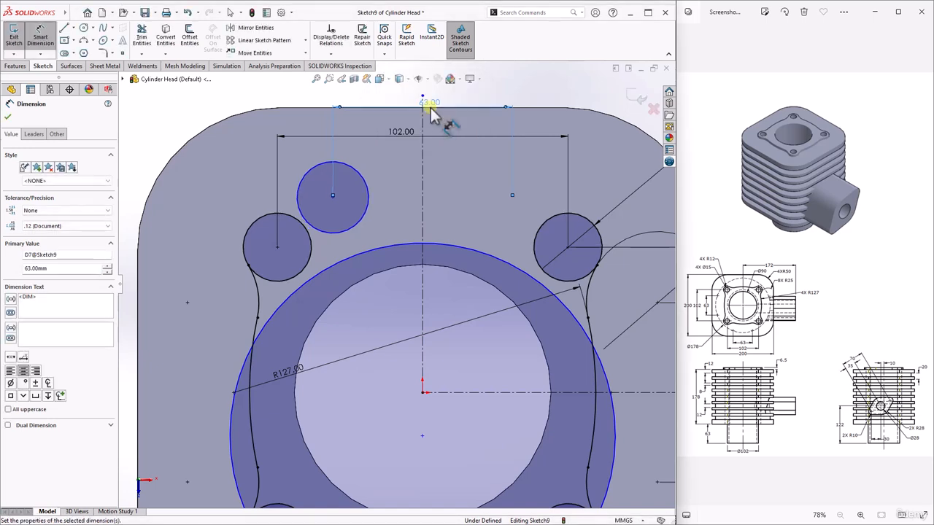
# Step: Dimension the diameter of the new small circle above the upper-left 24 mm circle as 50 mm
pyautogui.click(307, 171)
pyautogui.click(216, 148)
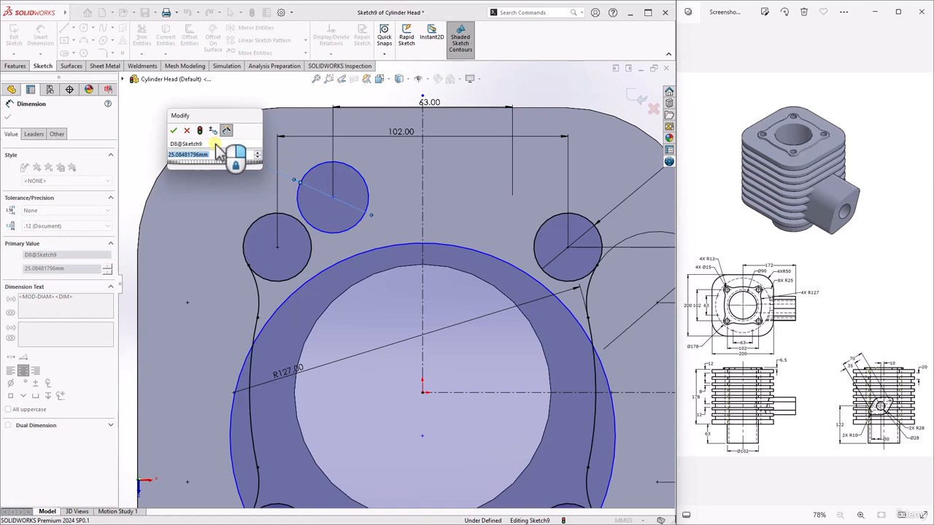
pyautogui.write('50')
pyautogui.press('Return')
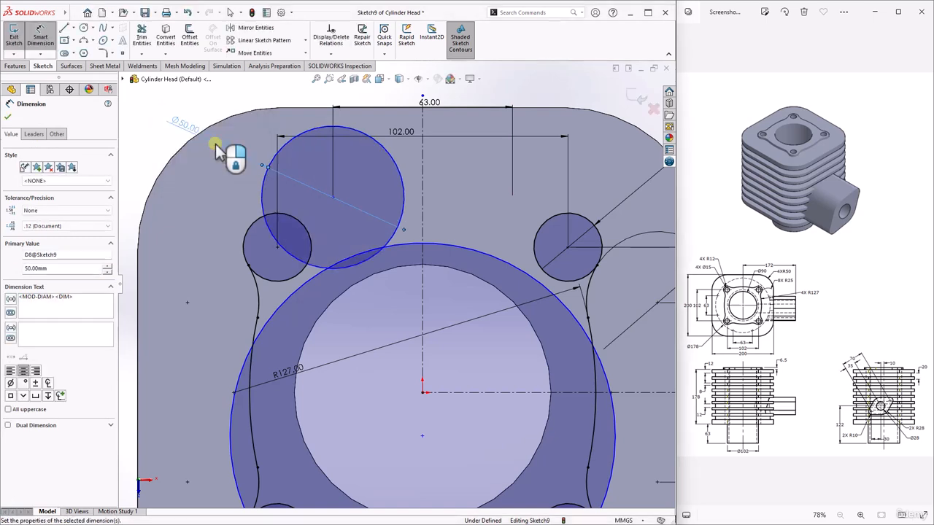
pyautogui.click(8, 117)
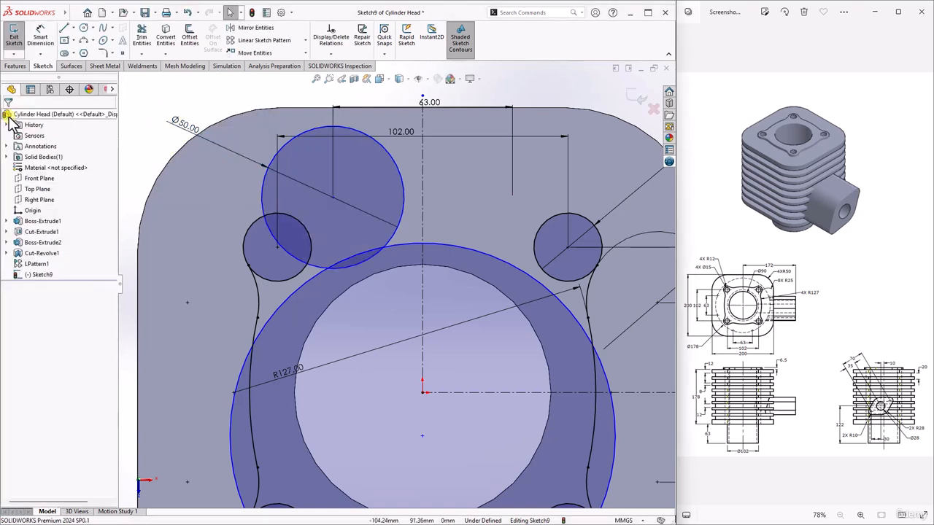
# Step: Add a tangent relation between the upper-left 24 mm circle and the new 50 mm circle above it
pyautogui.click(334, 54)
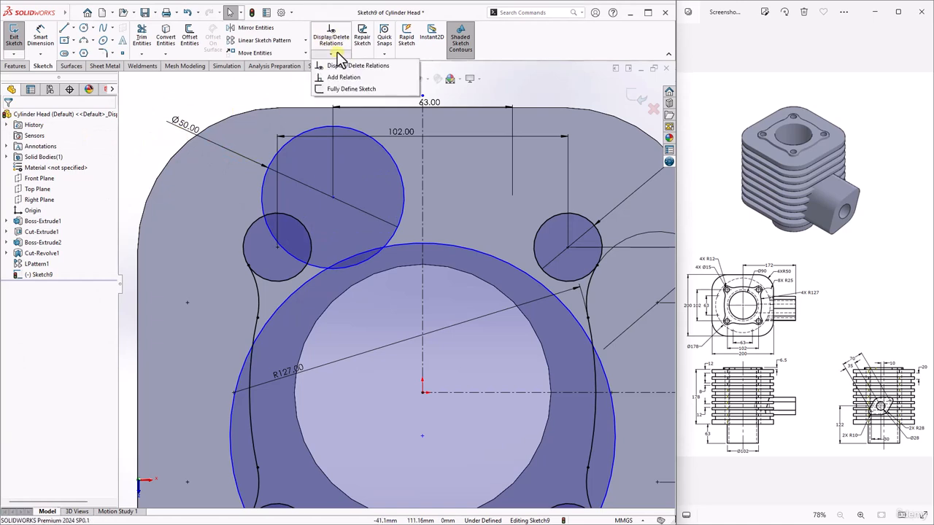
pyautogui.click(347, 79)
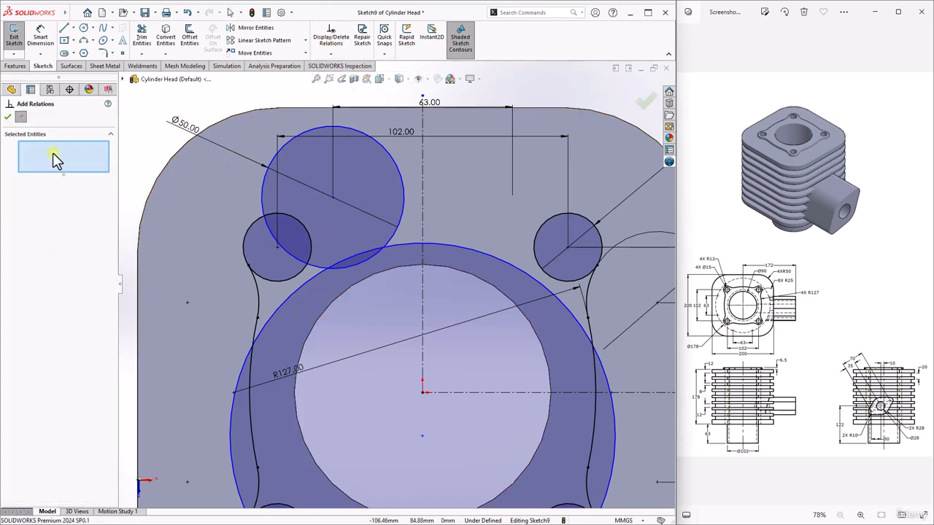
pyautogui.click(257, 217)
pyautogui.click(263, 194)
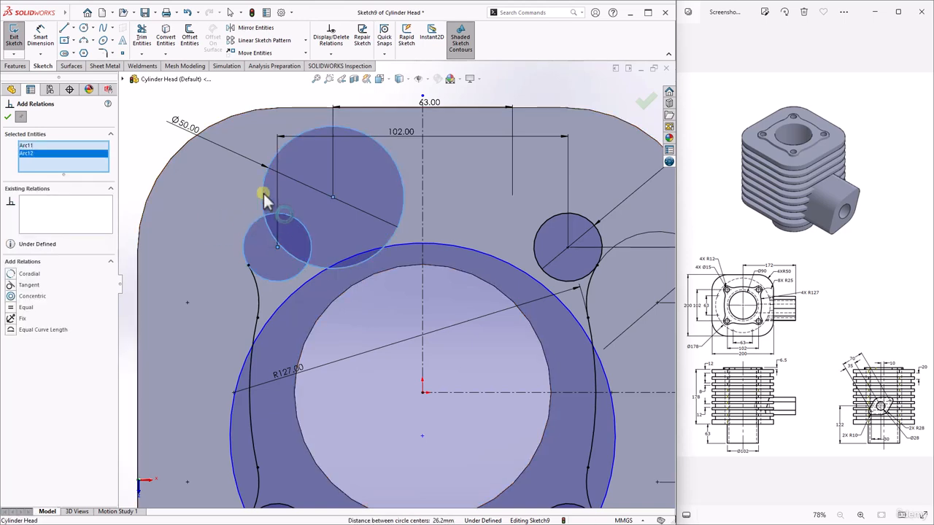
pyautogui.click(14, 286)
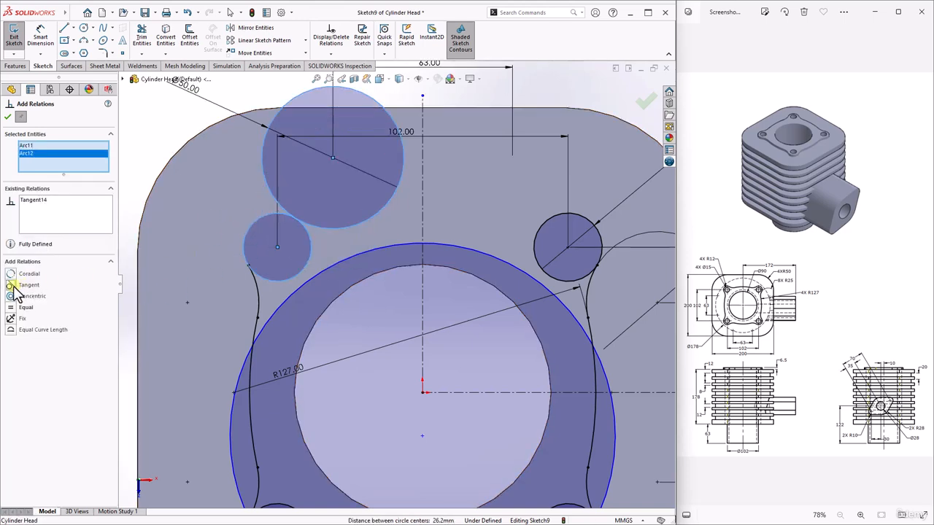
pyautogui.click(8, 119)
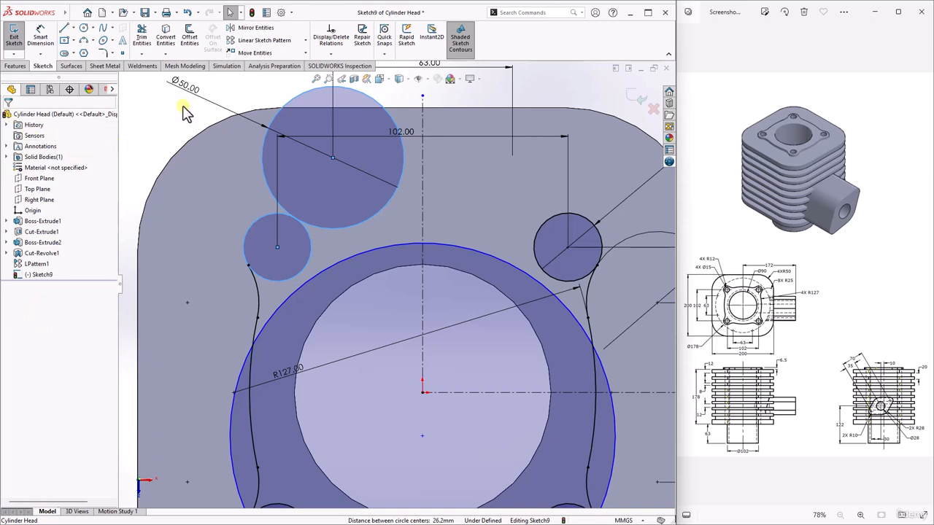
# Step: Add a tangent relation between the upper 50 mm circle and the large circle around the bore
pyautogui.click(335, 57)
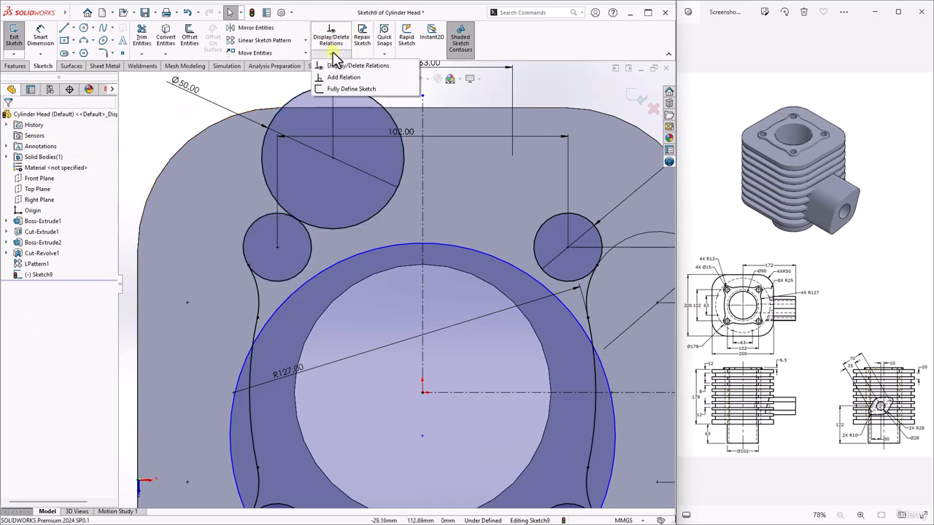
pyautogui.click(337, 78)
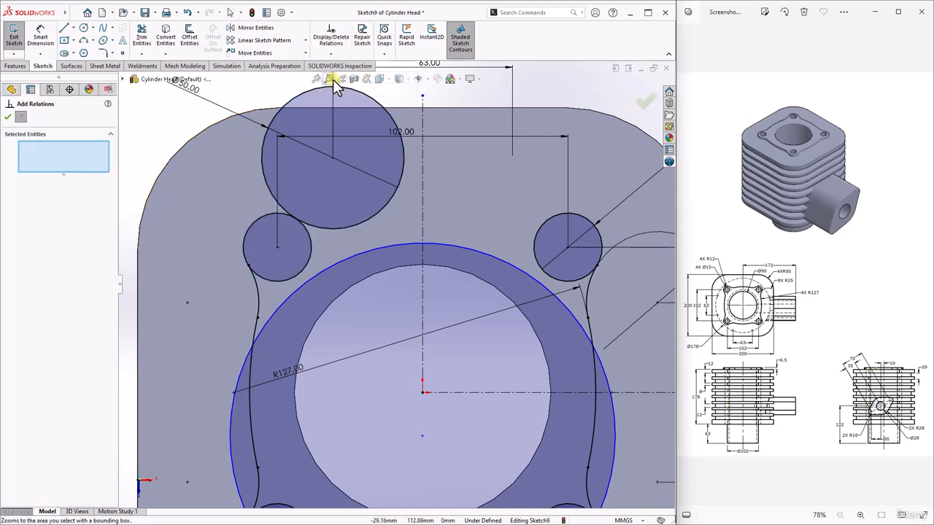
pyautogui.click(357, 251)
pyautogui.click(356, 224)
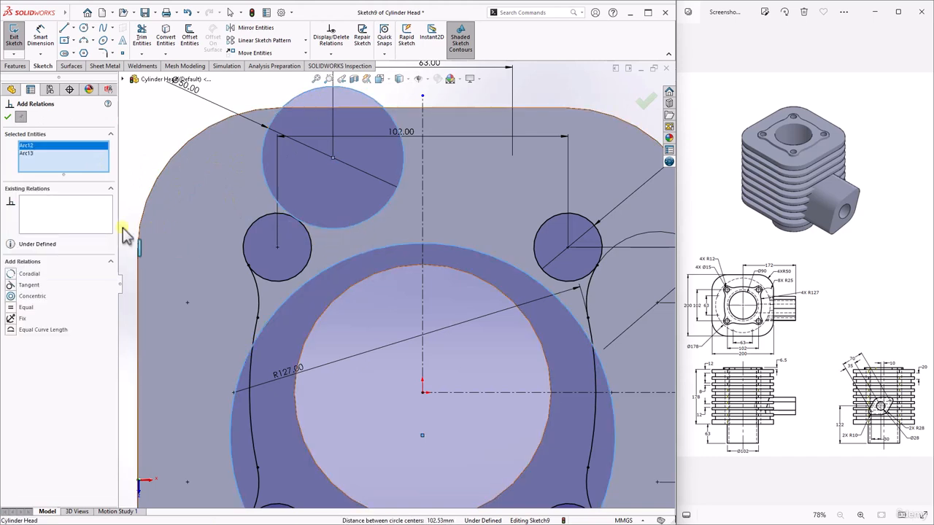
pyautogui.click(10, 285)
pyautogui.click(8, 119)
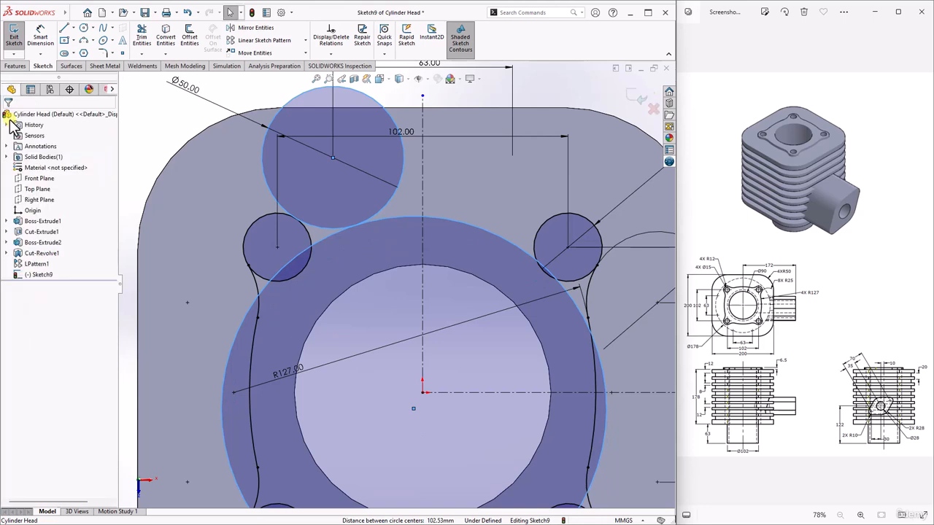
# Step: Add a vertical relation between the origin and the large circle's center point
pyautogui.press('f')
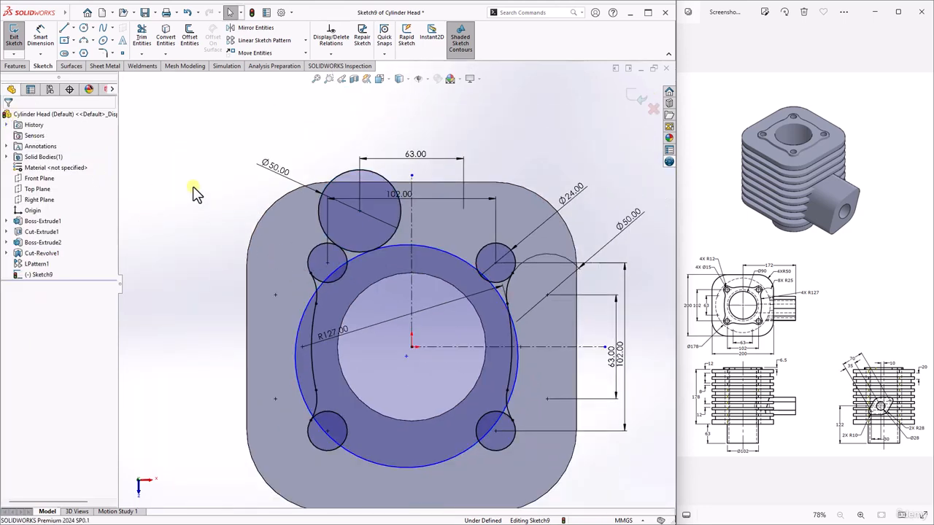
pyautogui.click(332, 55)
pyautogui.click(334, 79)
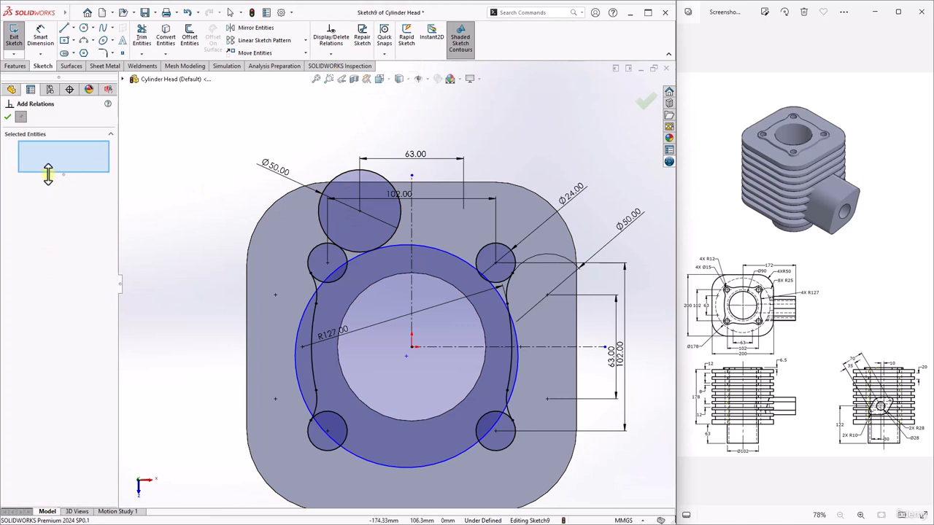
pyautogui.scroll(-3, 438, 371)
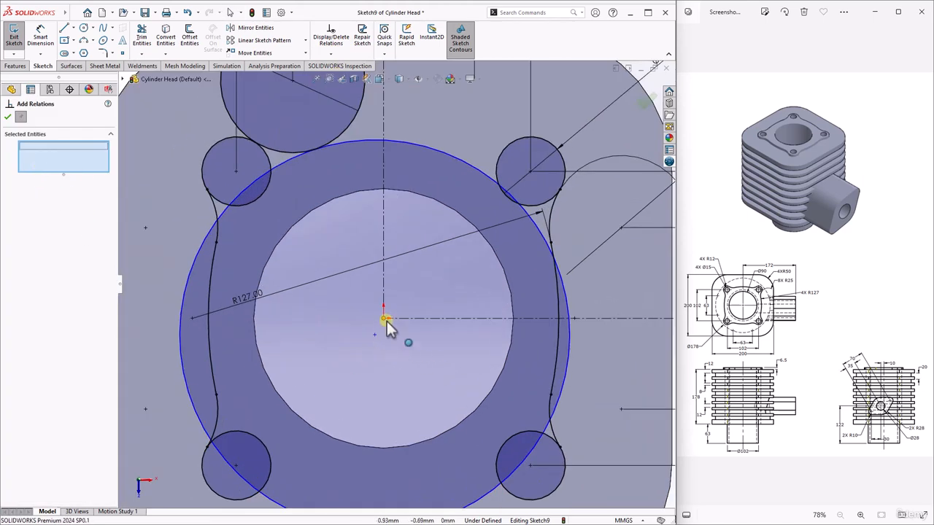
pyautogui.click(384, 318)
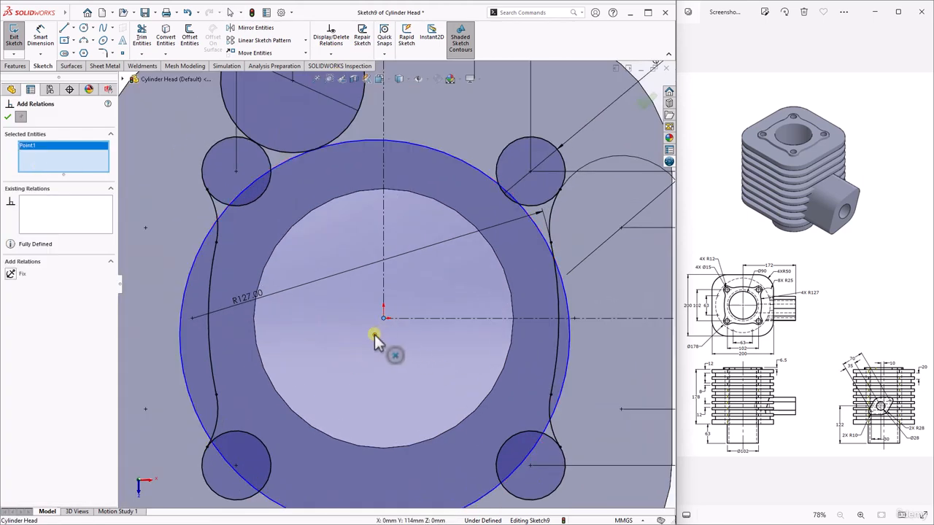
pyautogui.click(375, 334)
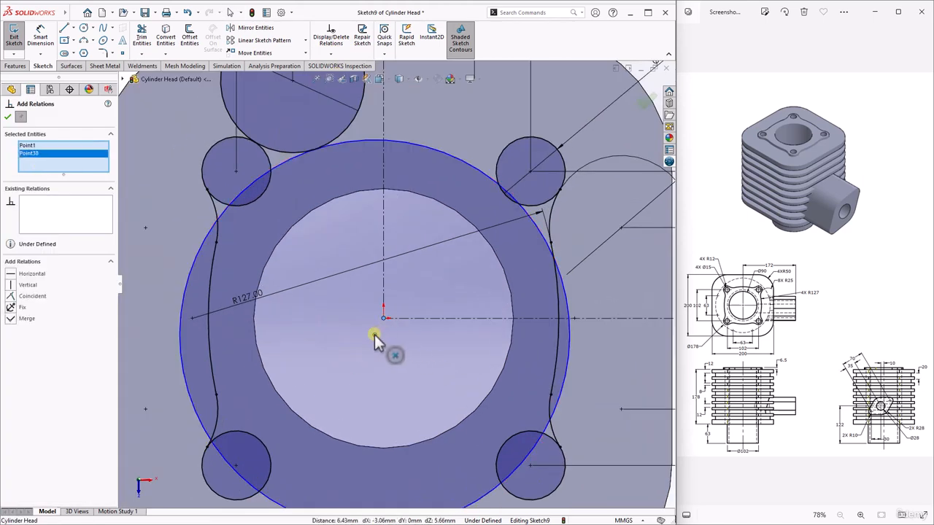
pyautogui.click(11, 286)
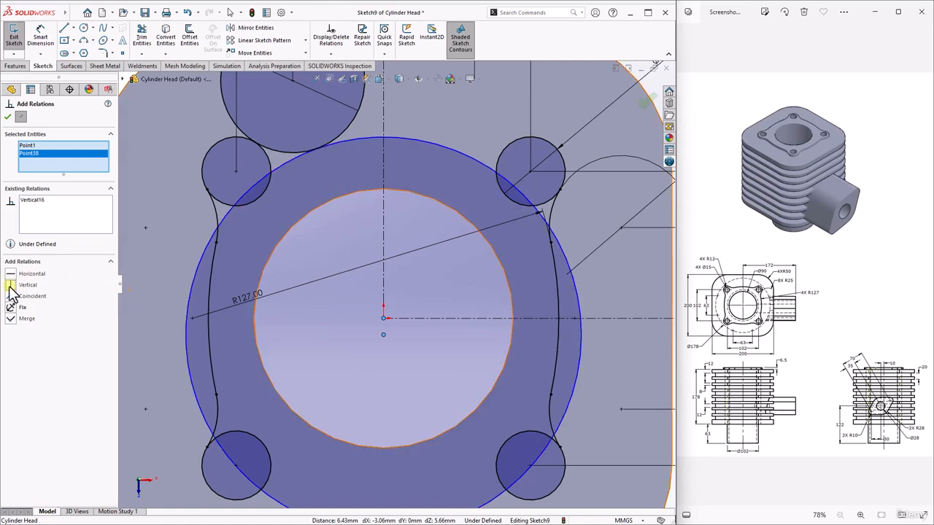
pyautogui.click(8, 117)
# Step: Mirror the upper 50 mm circle about the vertical centerline, keeping the original
pyautogui.scroll(5, 356, 297)
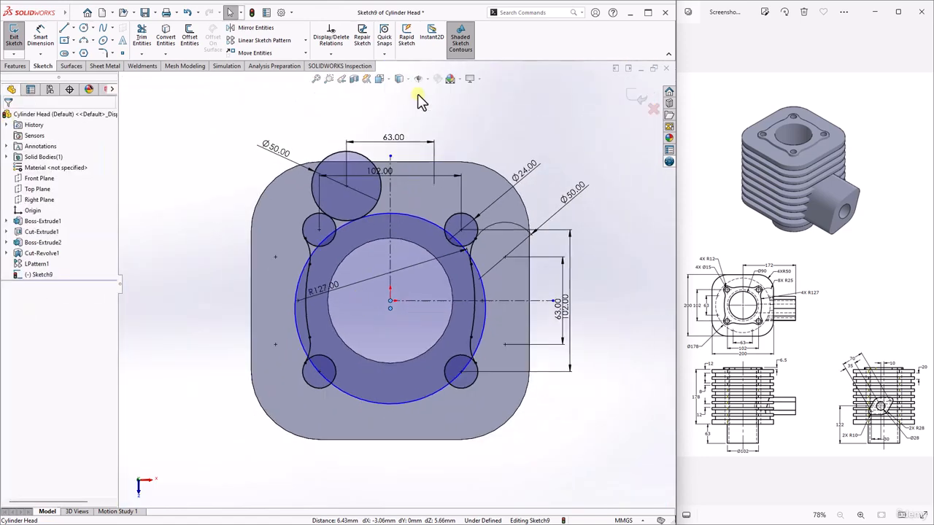
pyautogui.scroll(-2, 420, 101)
pyautogui.click(267, 29)
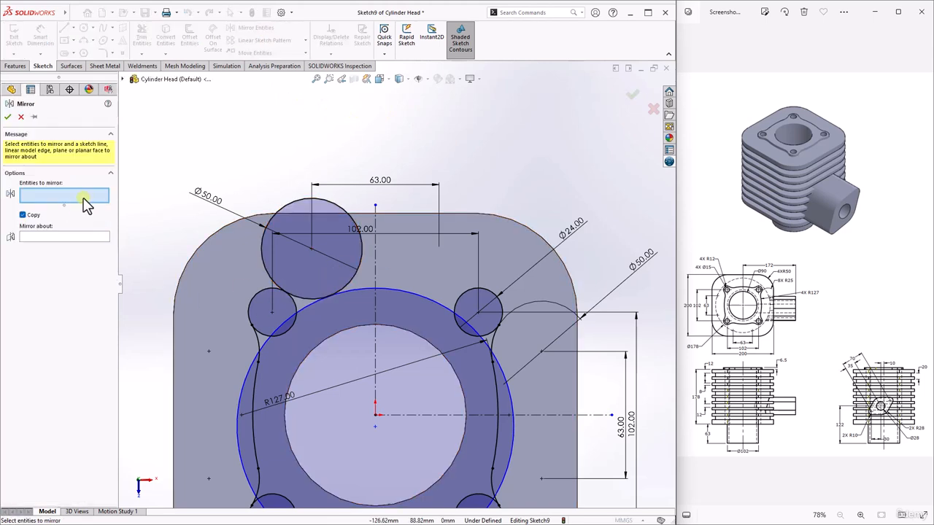
pyautogui.click(280, 209)
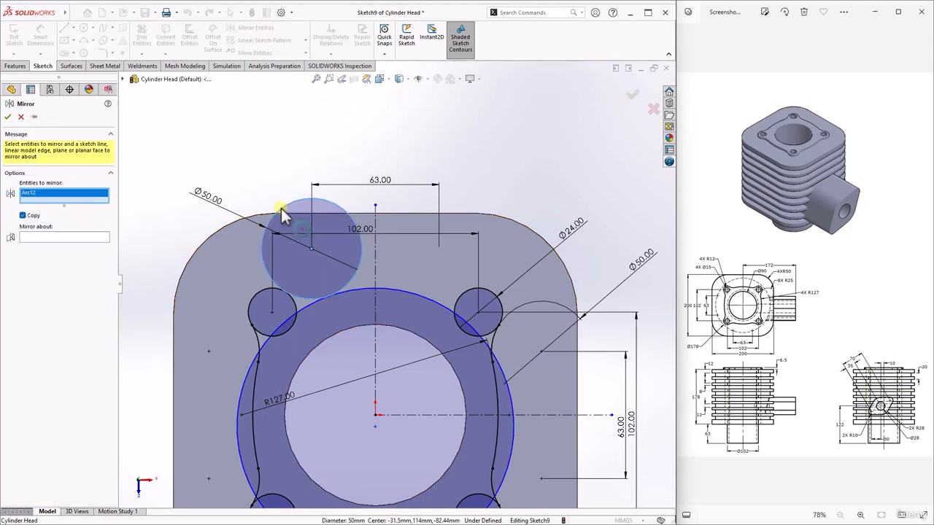
pyautogui.click(72, 238)
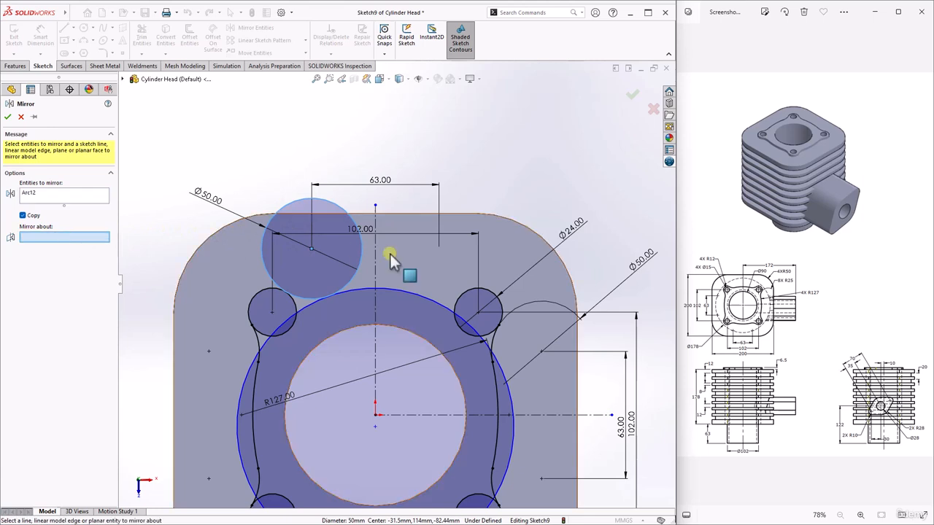
pyautogui.click(375, 257)
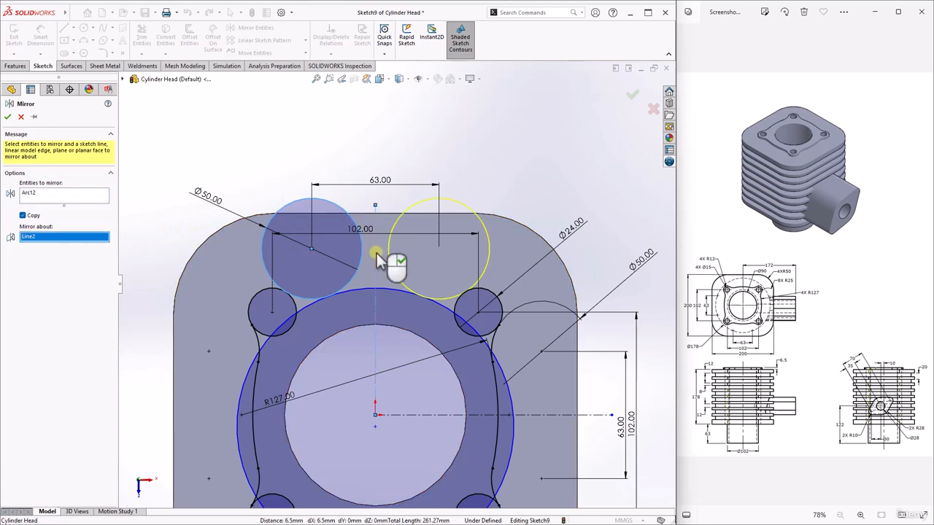
pyautogui.click(7, 118)
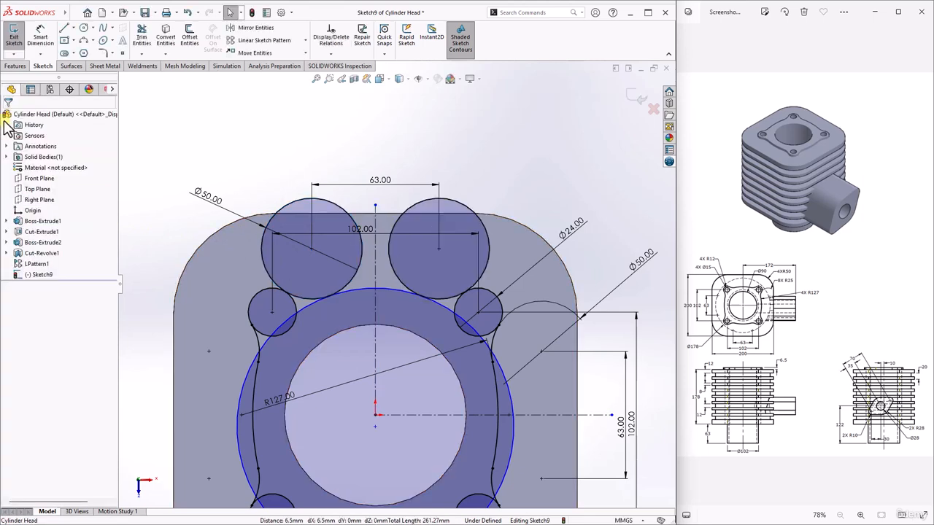
# Step: Trim the outer portions of both upper 50 mm circles and the inner arcs at the upper-right 24 mm circle
pyautogui.click(142, 33)
pyautogui.moveTo(223, 120)
pyautogui.mouseDown()
pyautogui.moveTo(287, 208)
pyautogui.moveTo(324, 228)
pyautogui.mouseUp()
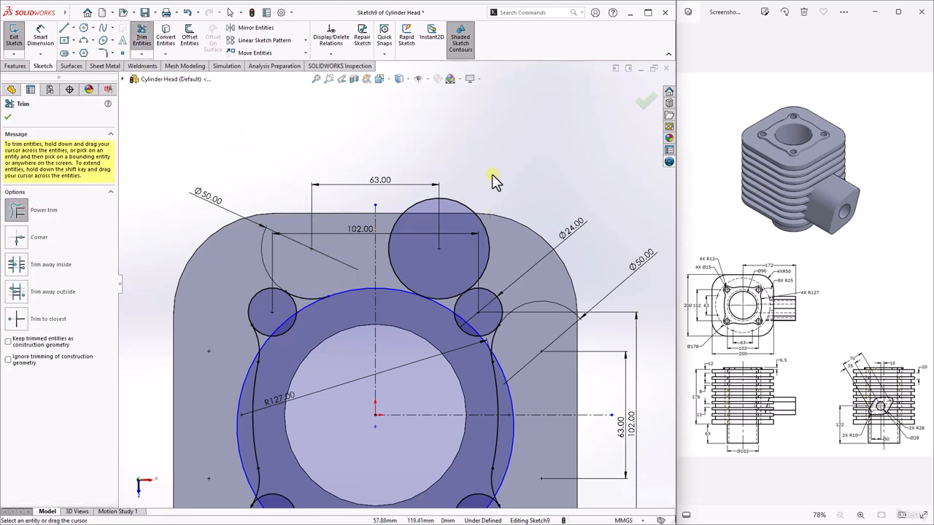
pyautogui.moveTo(492, 175); pyautogui.dragTo(458, 218)
pyautogui.scroll(-3, 470, 284)
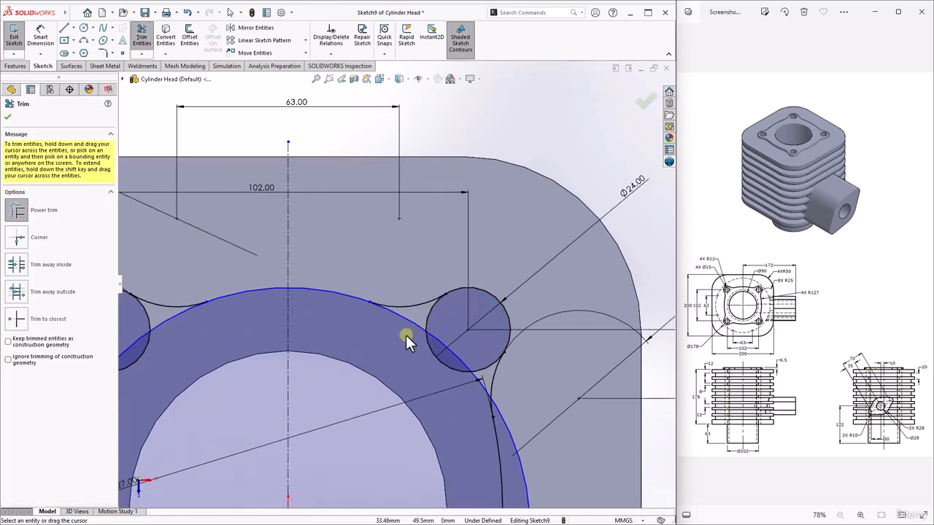
pyautogui.moveTo(406, 335); pyautogui.dragTo(431, 325)
pyautogui.moveTo(428, 359)
pyautogui.mouseDown()
pyautogui.moveTo(467, 357)
pyautogui.moveTo(475, 396)
pyautogui.mouseUp()
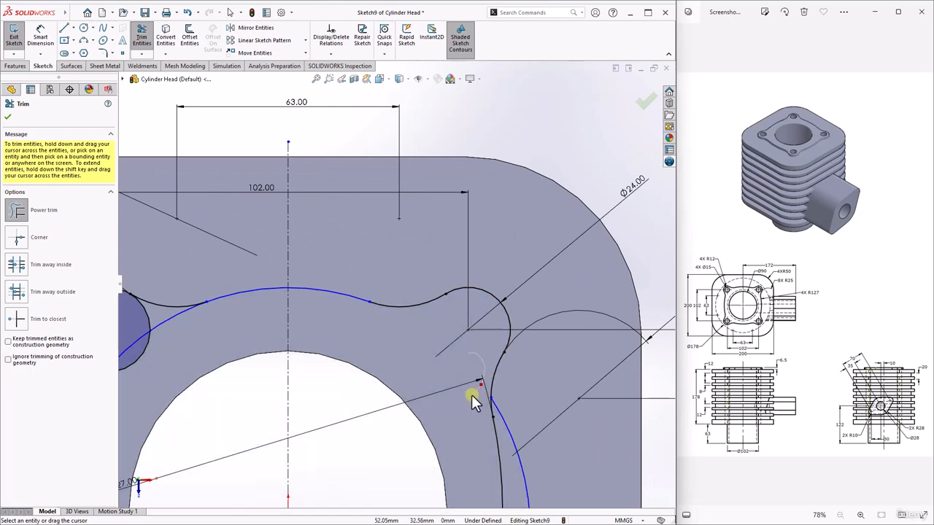
# Step: Trim the inner arcs at the upper-left 24 mm circle and the large circle's arc along the profile's left side
pyautogui.scroll(2, 456, 397)
pyautogui.scroll(-2, 284, 294)
pyautogui.moveTo(282, 394); pyautogui.dragTo(293, 328)
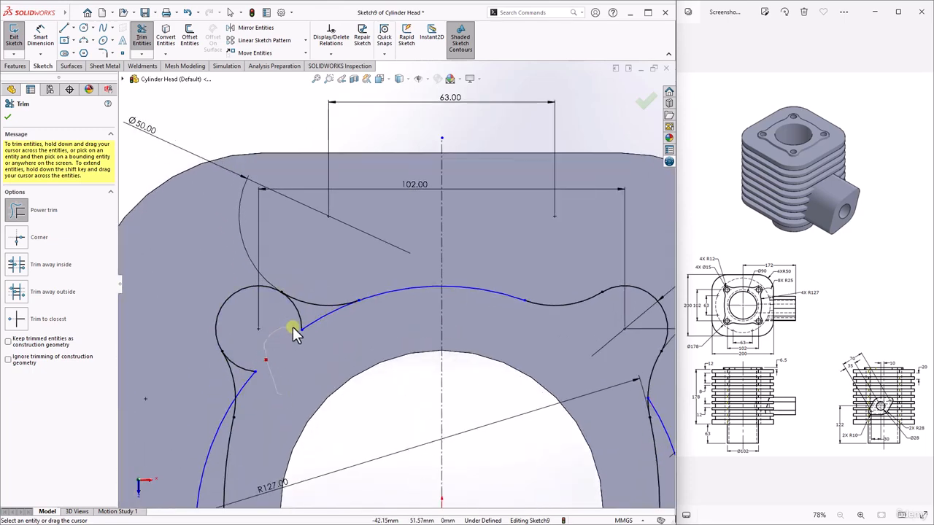
pyautogui.scroll(3, 255, 402)
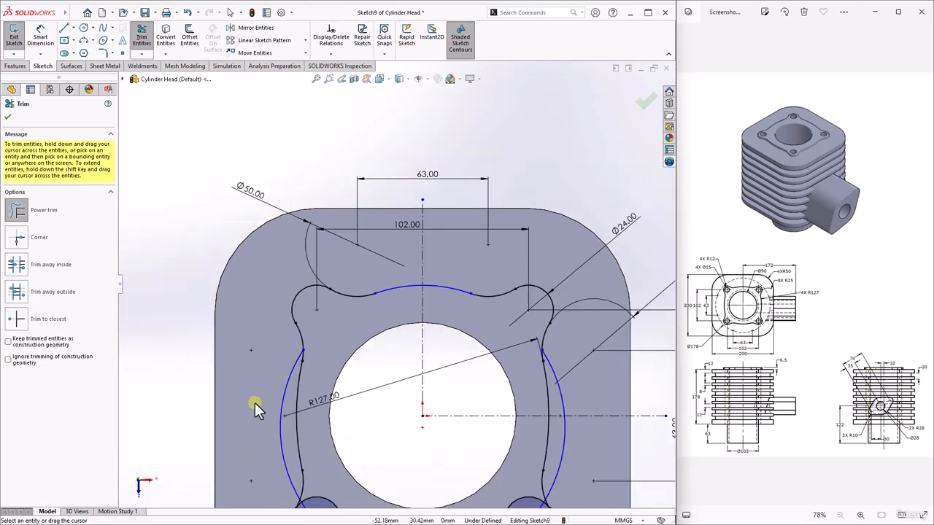
pyautogui.scroll(-3, 344, 396)
pyautogui.moveTo(263, 347); pyautogui.dragTo(286, 378)
pyautogui.press('Escape')
pyautogui.scroll(2, 340, 337)
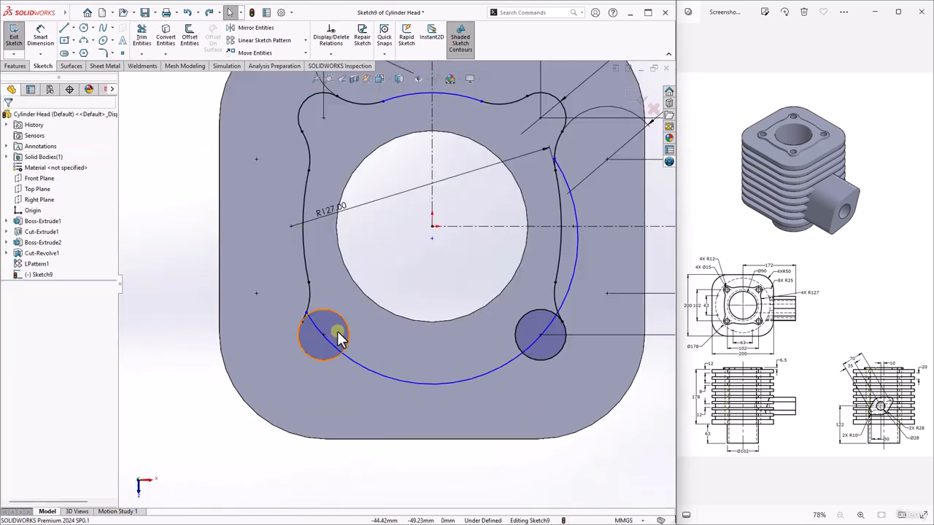
# Step: Trim the lower-left 24 mm circle's inner portion and the large circle's segments crossing it
pyautogui.click(141, 37)
pyautogui.scroll(-3, 325, 314)
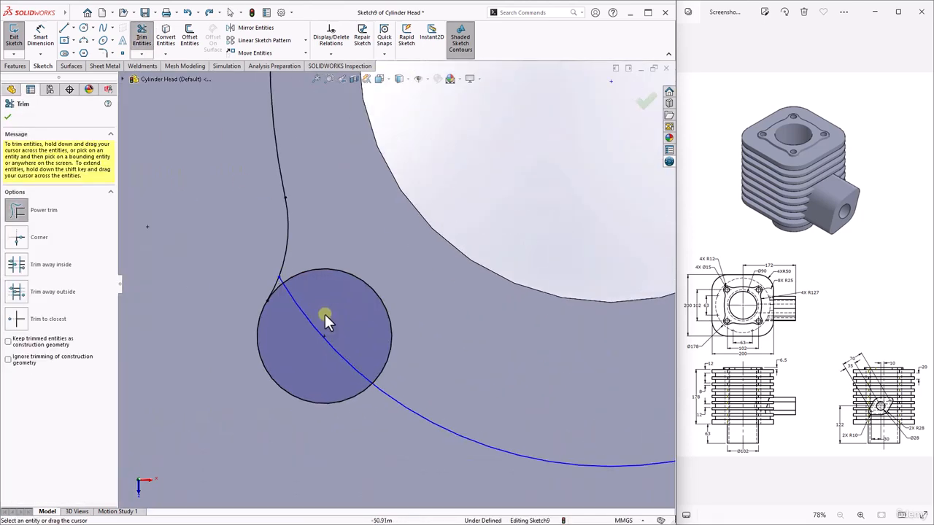
pyautogui.scroll(-4, 289, 272)
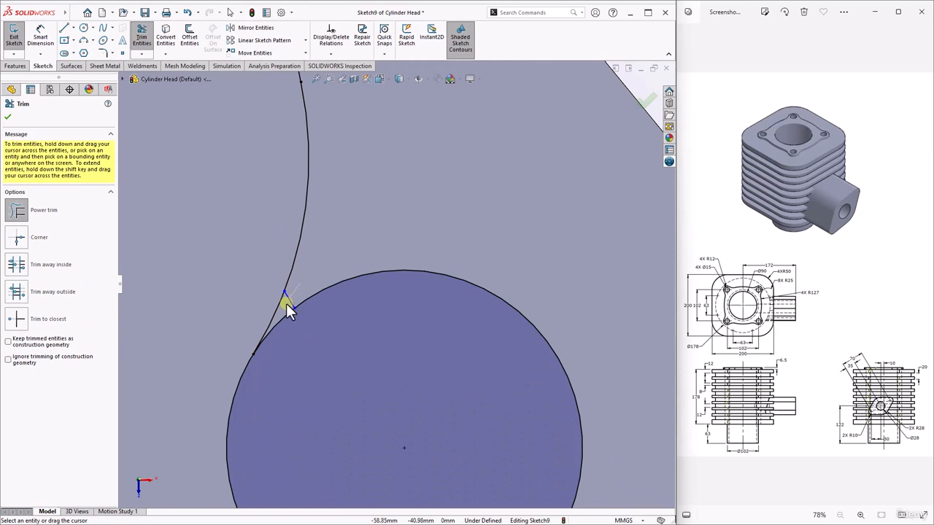
pyautogui.scroll(4, 396, 367)
pyautogui.moveTo(444, 282); pyautogui.dragTo(434, 351)
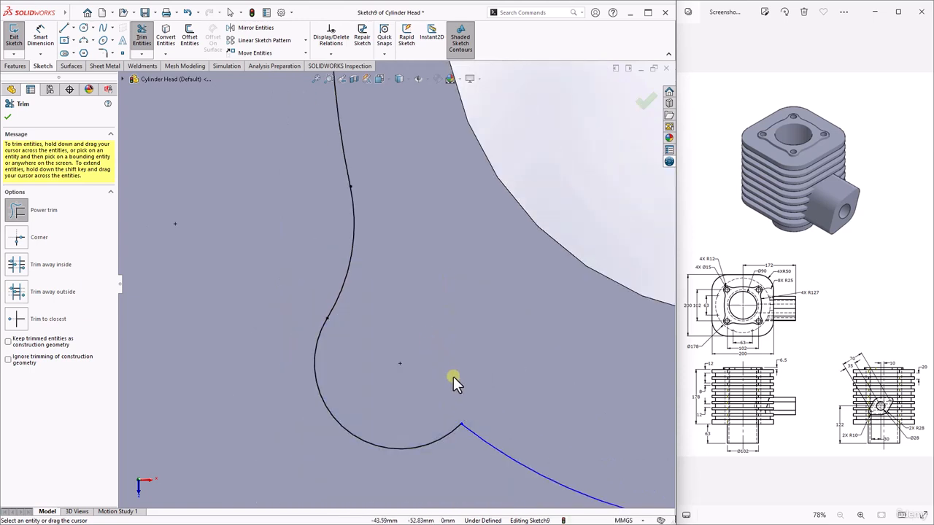
pyautogui.scroll(6, 453, 377)
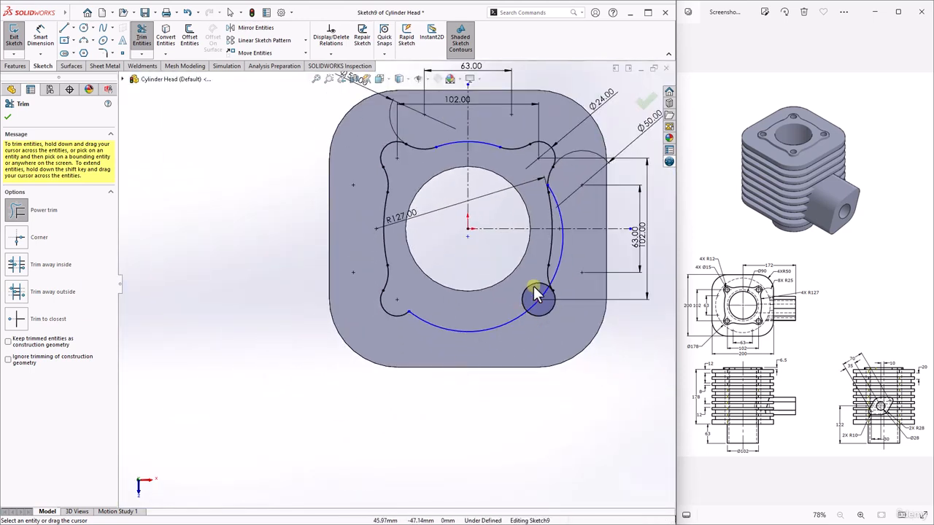
# Step: Trim the large circle's remaining arcs along the profile's lower and right sides, including the piece inside the lower-right 24 mm circle
pyautogui.moveTo(533, 288); pyautogui.dragTo(465, 339)
pyautogui.scroll(3, 554, 266)
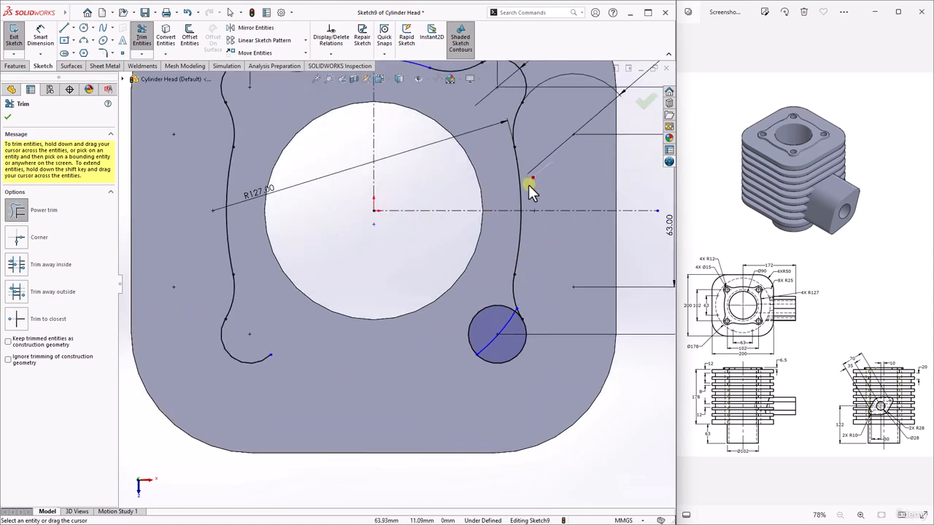
pyautogui.scroll(5, 520, 310)
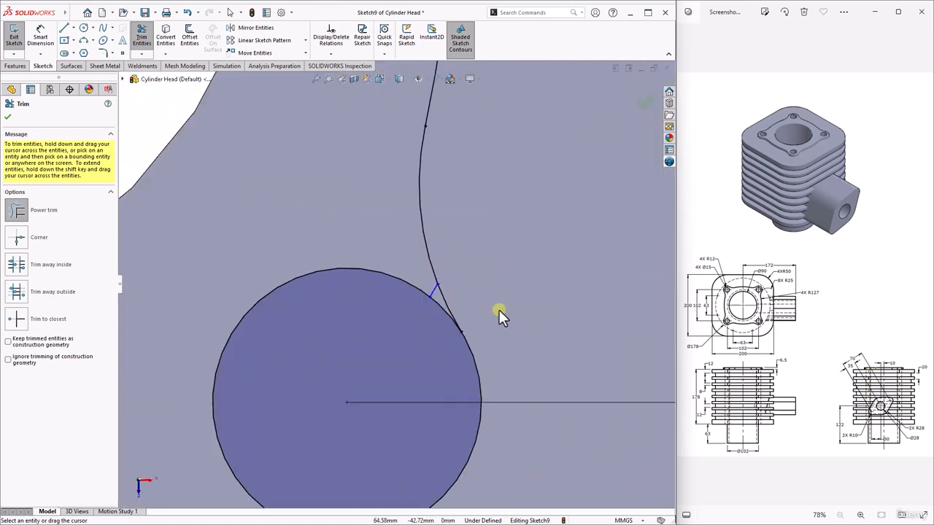
pyautogui.scroll(-8, 397, 306)
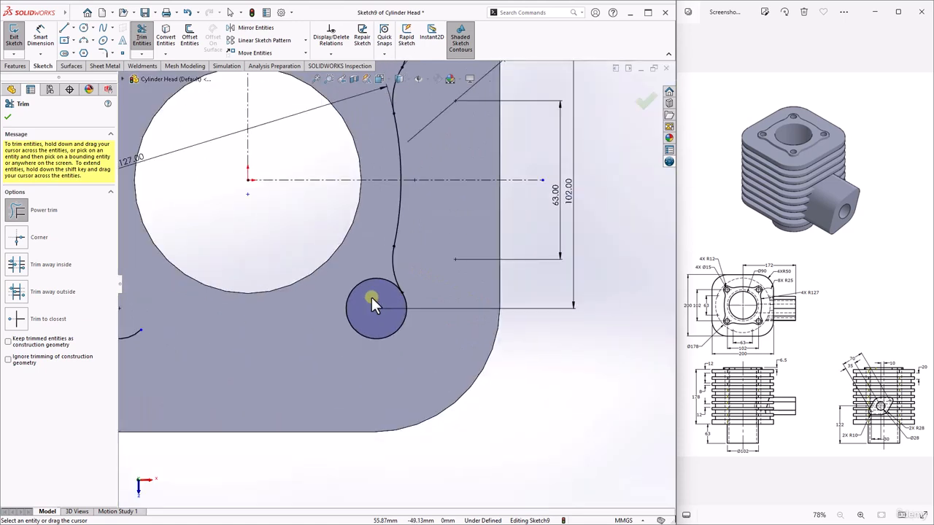
pyautogui.scroll(2, 312, 216)
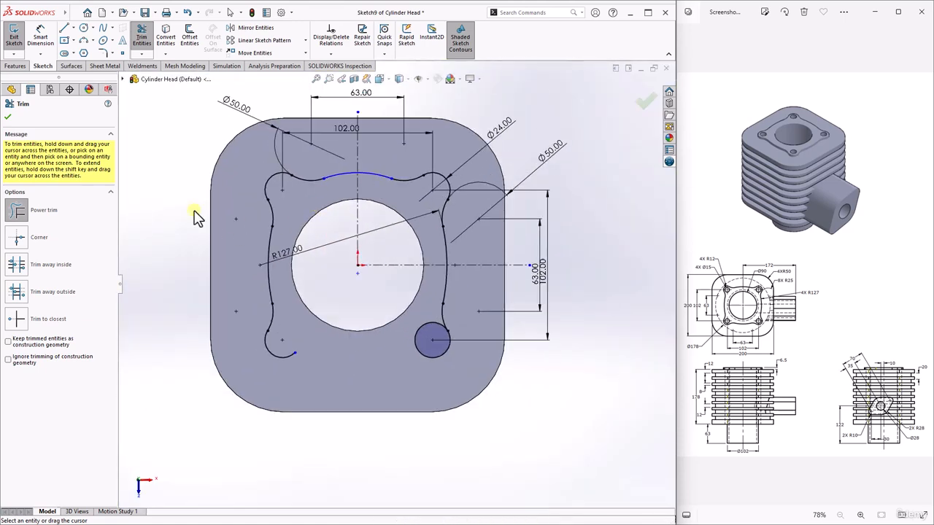
# Step: Dimension the upper middle arc of the flange profile with a 127 mm radius
pyautogui.click(42, 42)
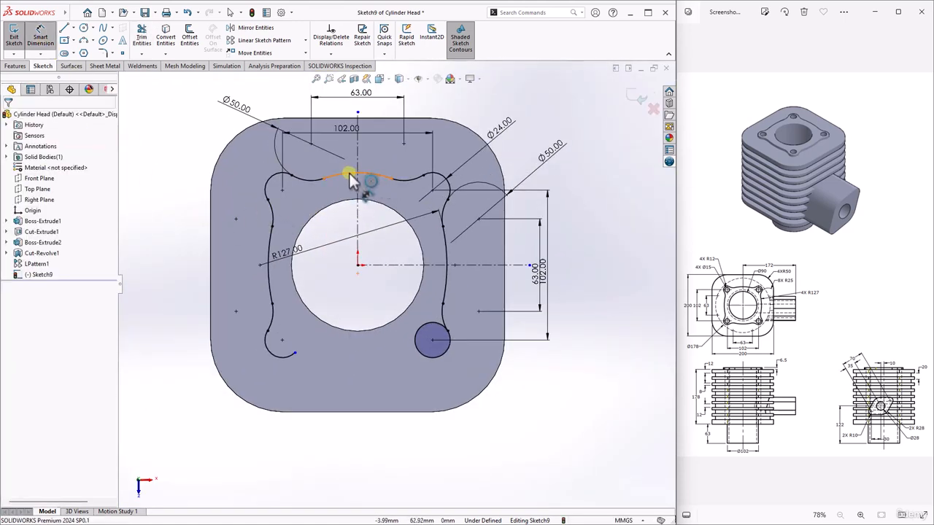
pyautogui.moveTo(356, 178); pyautogui.dragTo(339, 268)
pyautogui.click(355, 224)
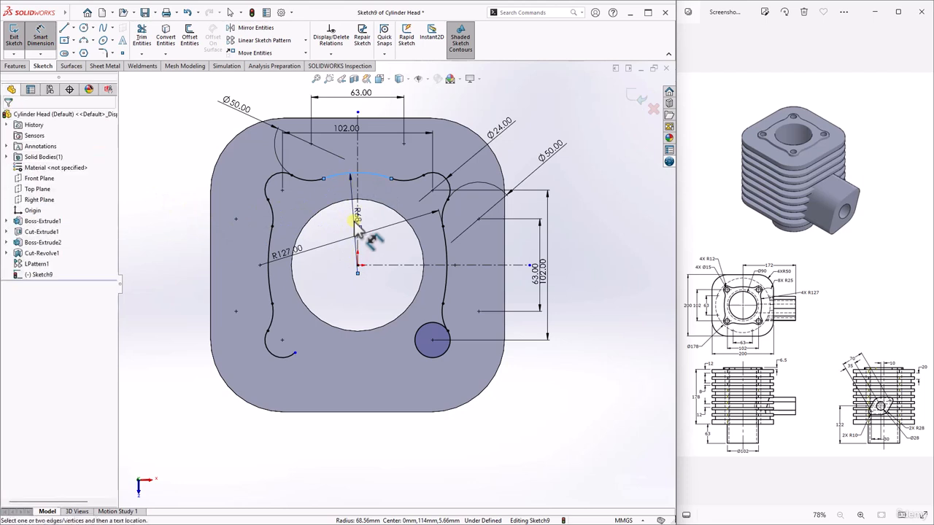
pyautogui.write('1')
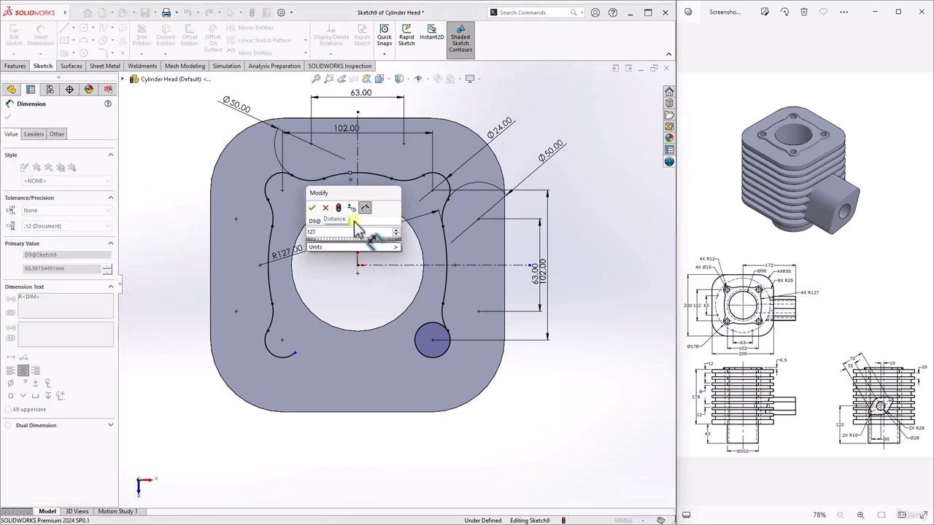
pyautogui.write('27')
pyautogui.press('Return')
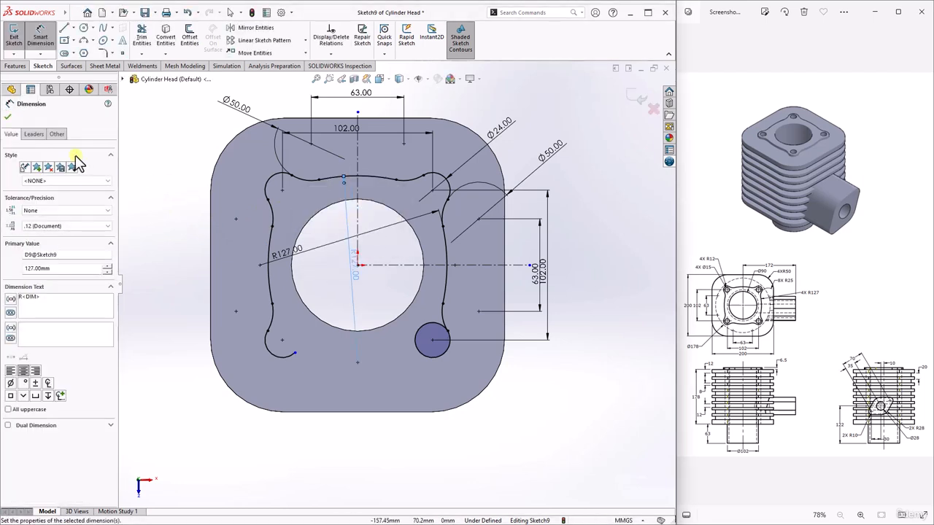
pyautogui.click(6, 118)
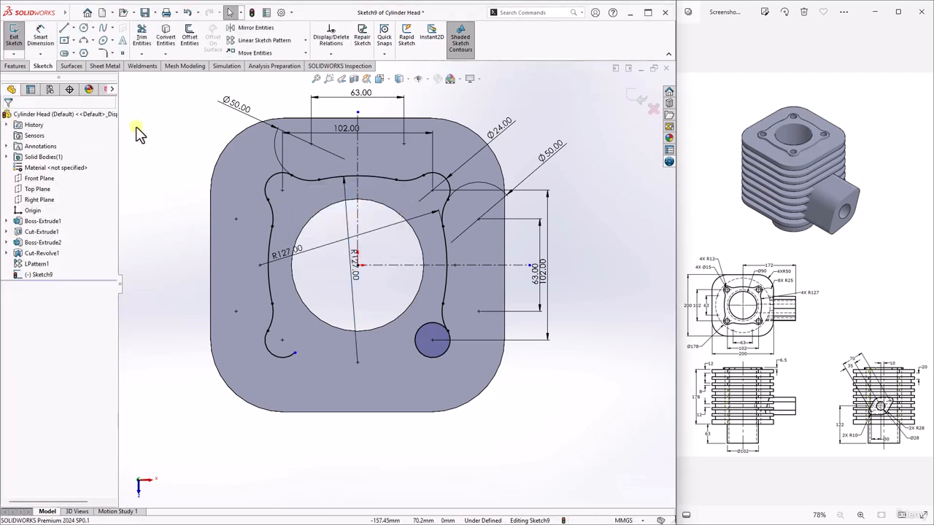
# Step: Mirror the three upper edge arcs about the horizontal centerline, keeping the originals
pyautogui.click(259, 29)
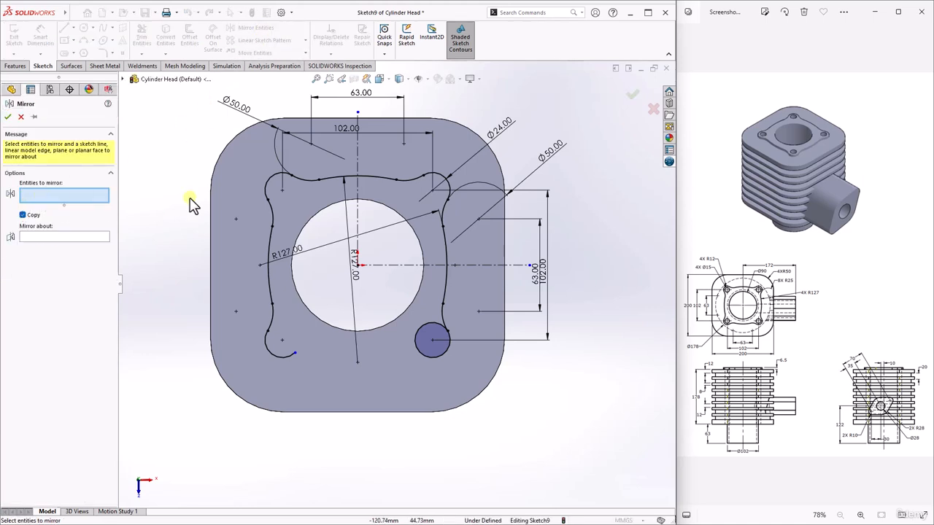
pyautogui.click(310, 180)
pyautogui.click(369, 179)
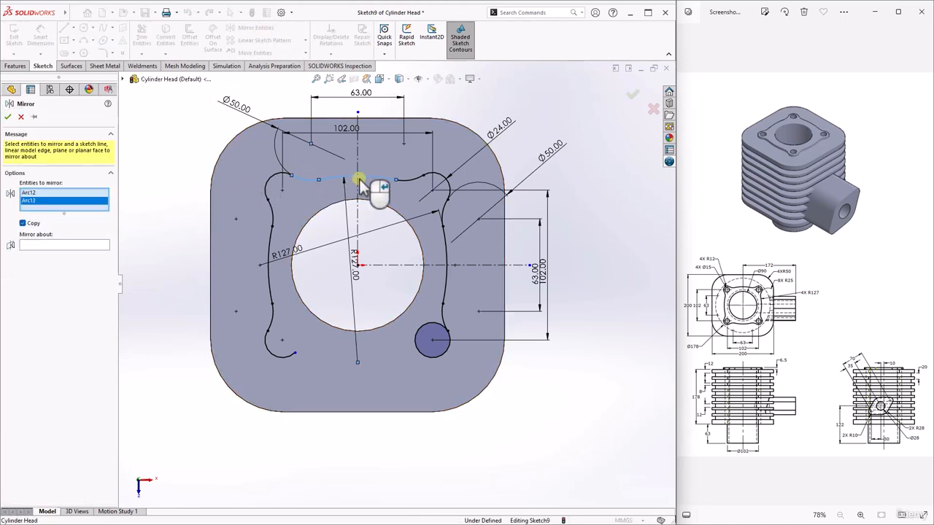
pyautogui.click(408, 180)
pyautogui.click(62, 254)
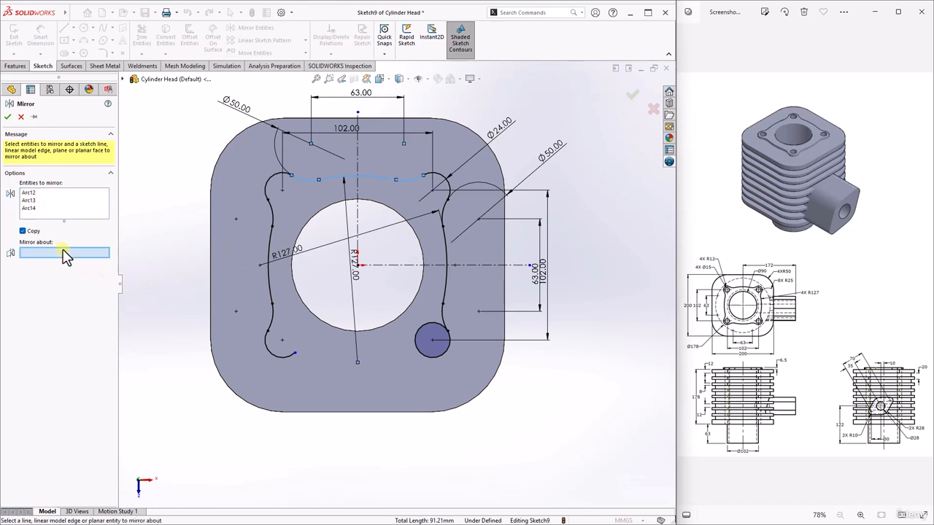
pyautogui.click(391, 265)
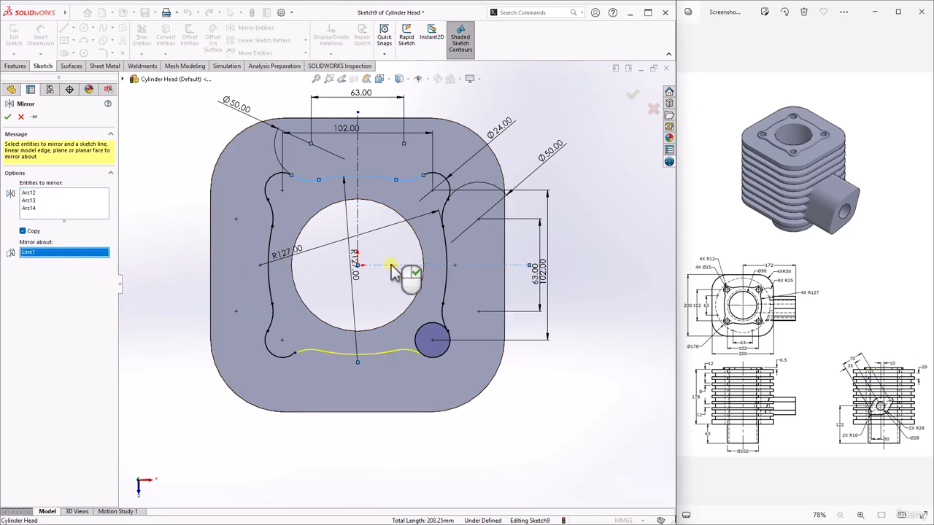
pyautogui.click(8, 117)
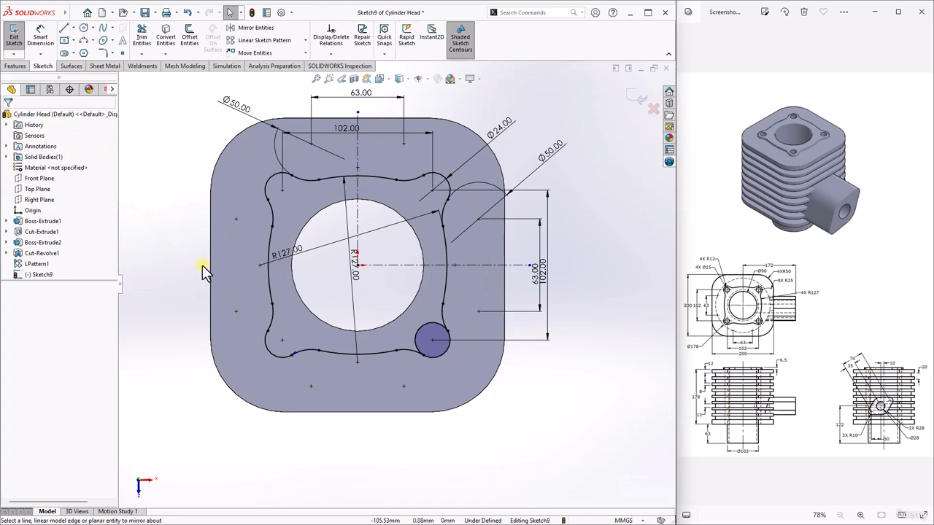
# Step: Trim the leftover segment at the lower-left corner and the inner portion of the lower-right 24 mm circle to close the profile
pyautogui.click(143, 38)
pyautogui.scroll(-8, 297, 357)
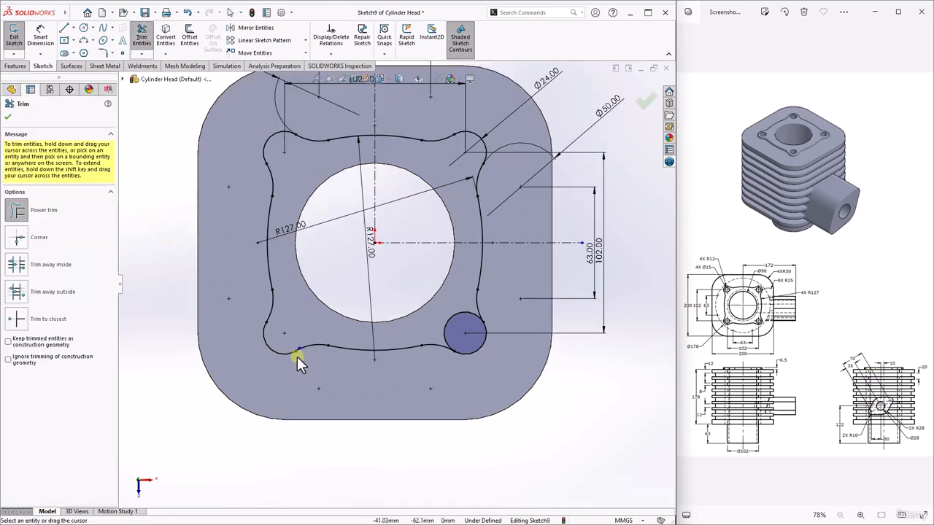
pyautogui.moveTo(366, 268); pyautogui.dragTo(372, 274)
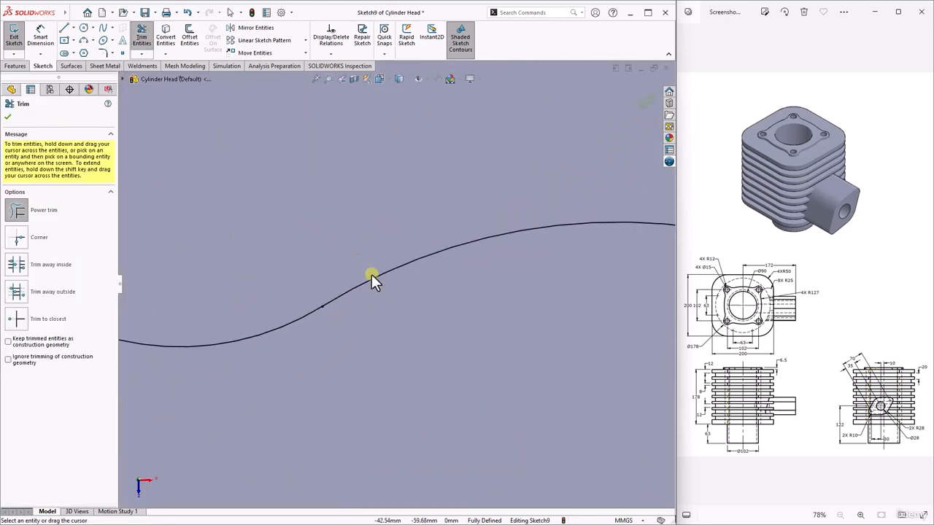
pyautogui.scroll(8, 371, 275)
pyautogui.scroll(-3, 547, 266)
pyautogui.scroll(-2, 489, 267)
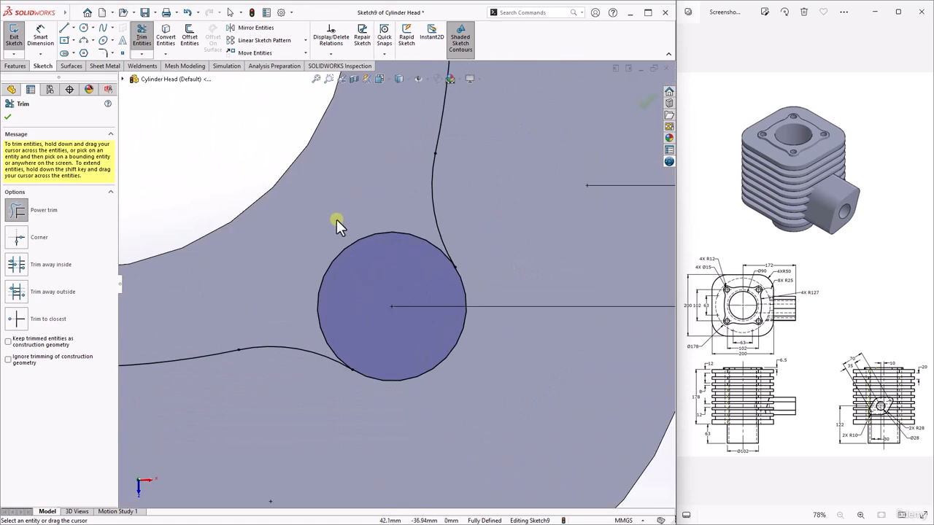
pyautogui.scroll(8, 370, 271)
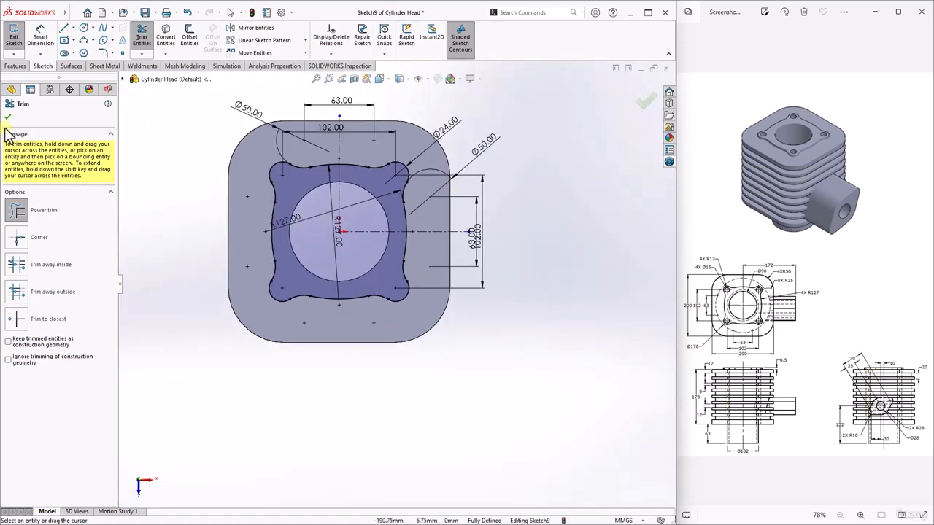
pyautogui.click(7, 117)
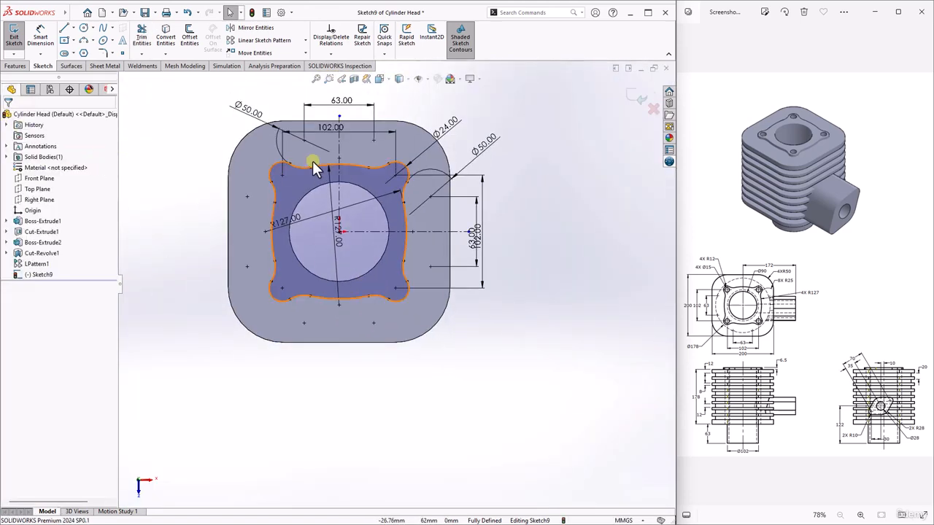
# Step: Convert the circular bore edge into a sketch entity inside the flange profile
pyautogui.scroll(-3, 311, 115)
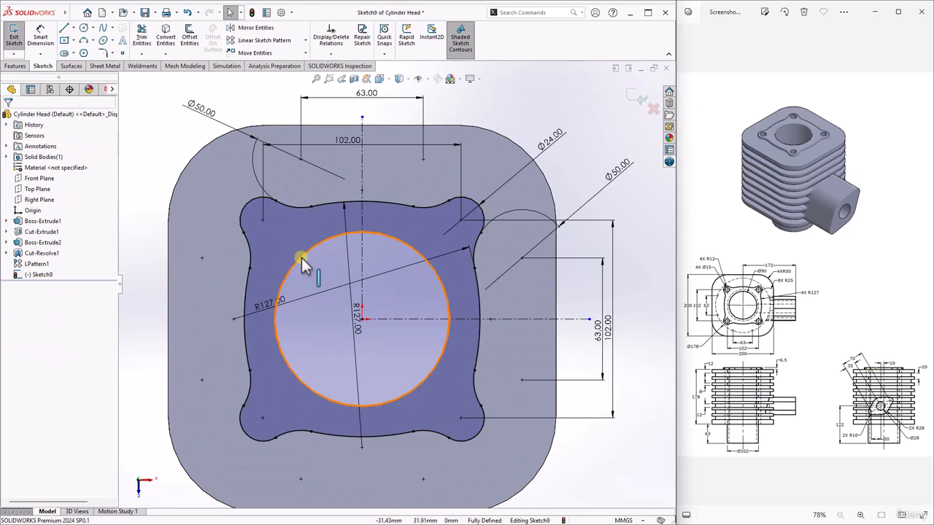
pyautogui.click(301, 257)
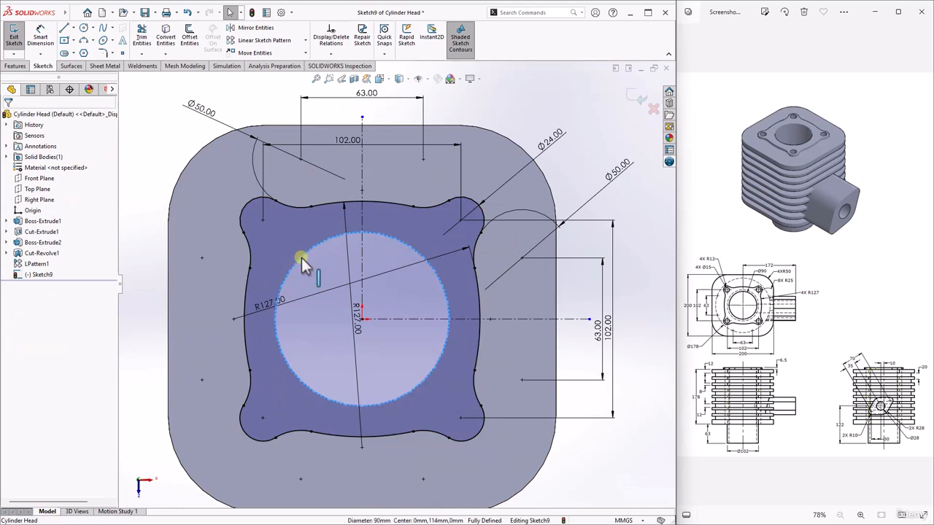
pyautogui.click(167, 40)
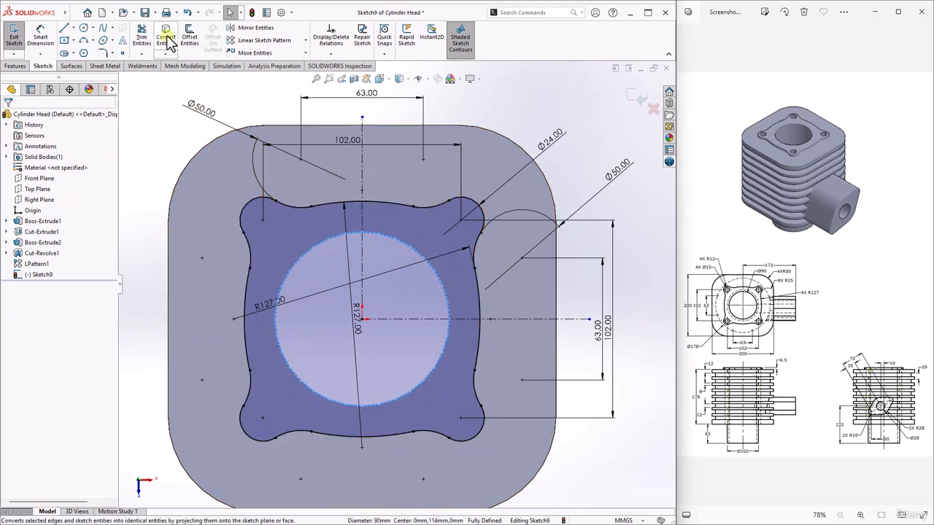
pyautogui.scroll(3, 405, 288)
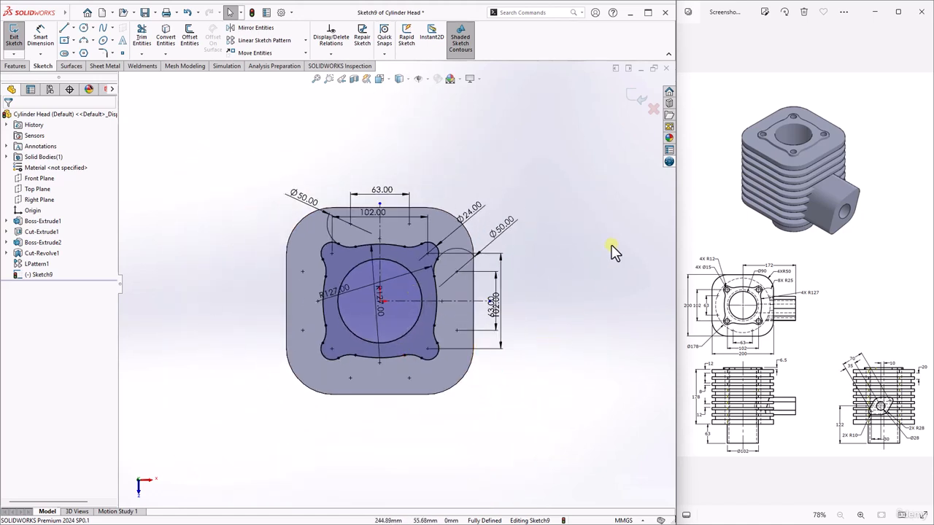
# Step: Extrude the flange profile around the bore as a 6.5 mm blind boss merged with the cylinder body
pyautogui.click(633, 100)
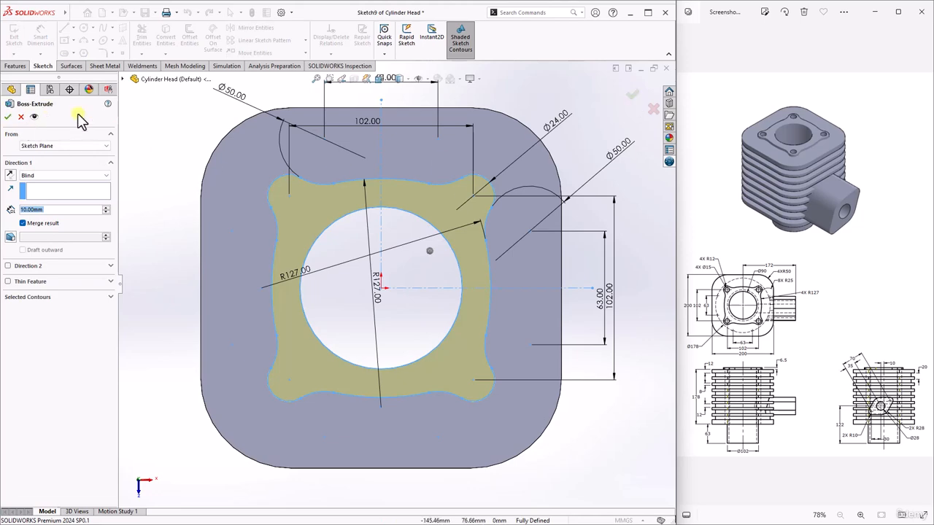
pyautogui.scroll(3, 186, 358)
pyautogui.moveTo(244, 392)
pyautogui.mouseDown(button='middle')
pyautogui.moveTo(252, 305)
pyautogui.moveTo(246, 291)
pyautogui.moveTo(233, 294)
pyautogui.moveTo(313, 292)
pyautogui.mouseUp(button='middle')
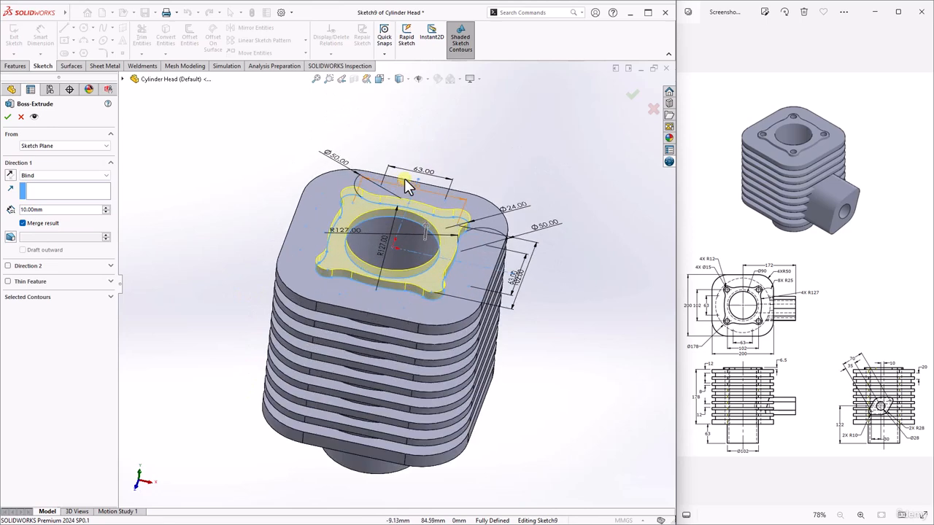
pyautogui.scroll(-1, 405, 181)
pyautogui.moveTo(445, 338); pyautogui.dragTo(425, 313, button='middle')
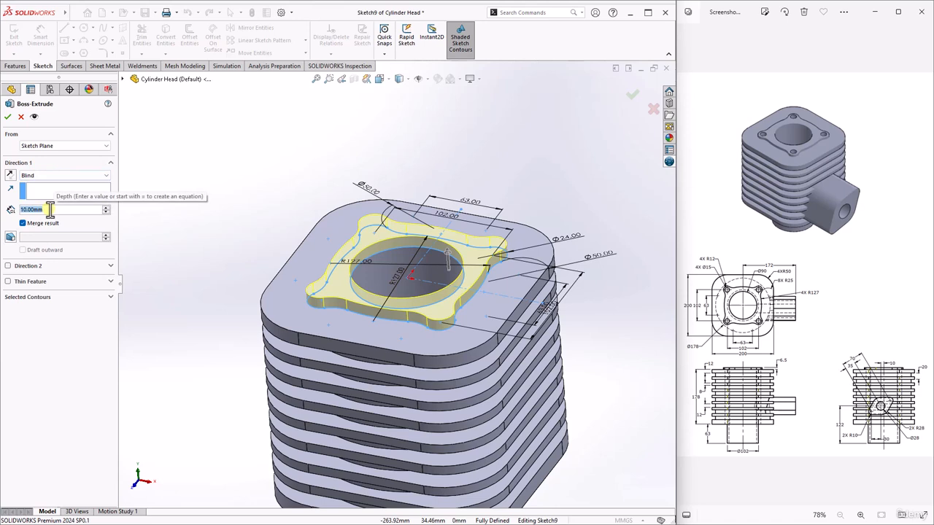
pyautogui.write('6.5')
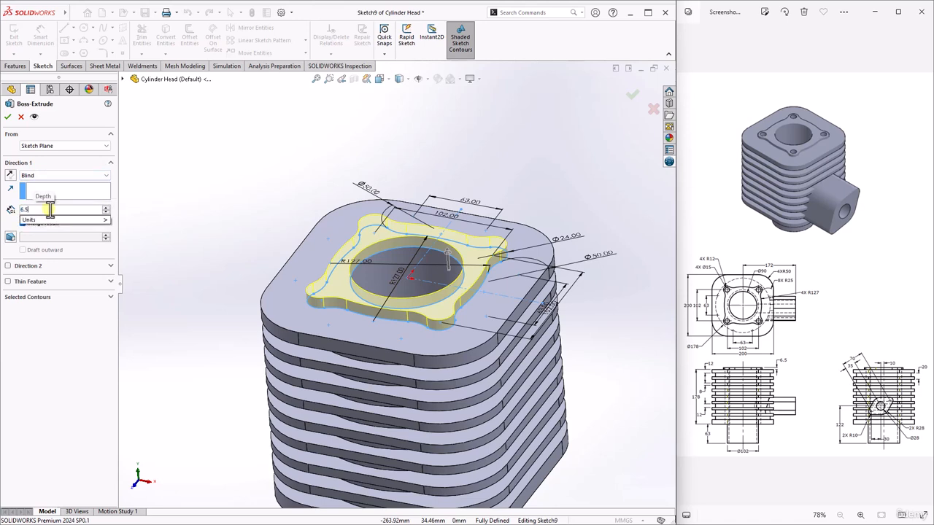
pyautogui.press('Return')
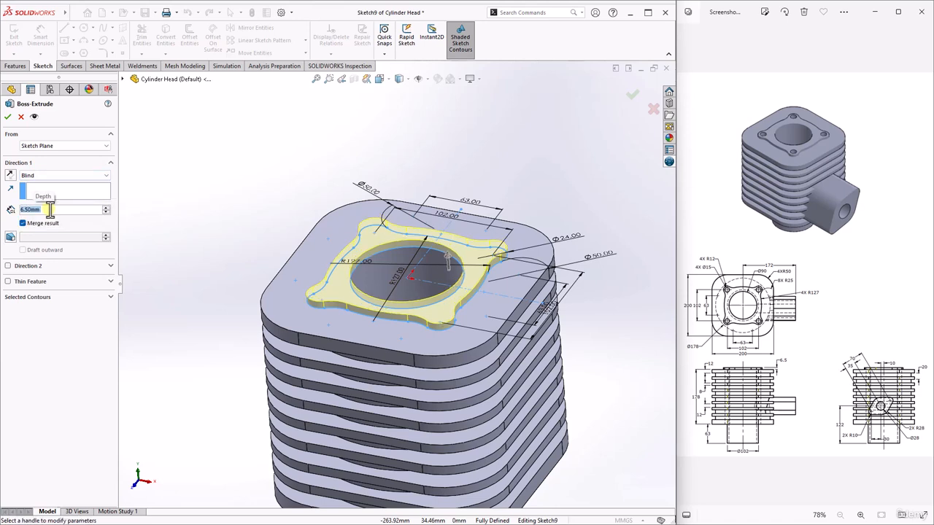
pyautogui.click(8, 117)
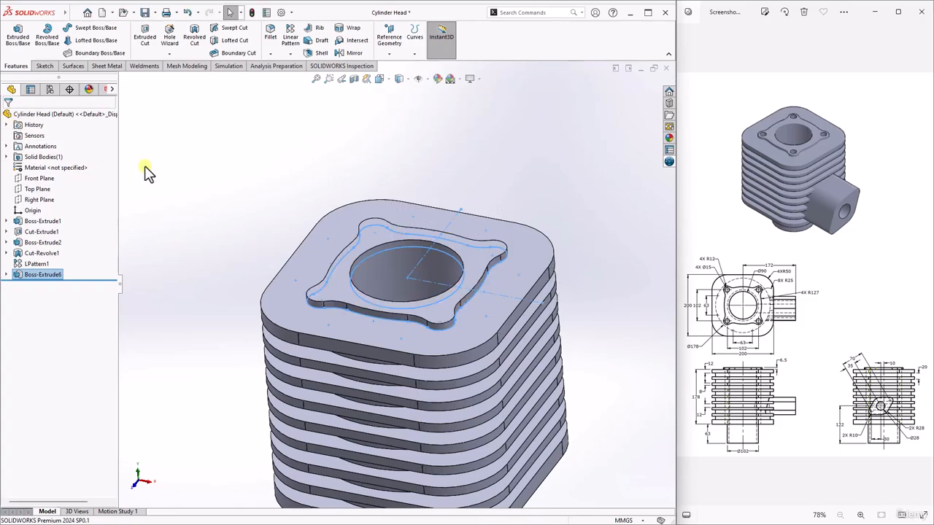
pyautogui.scroll(4, 490, 374)
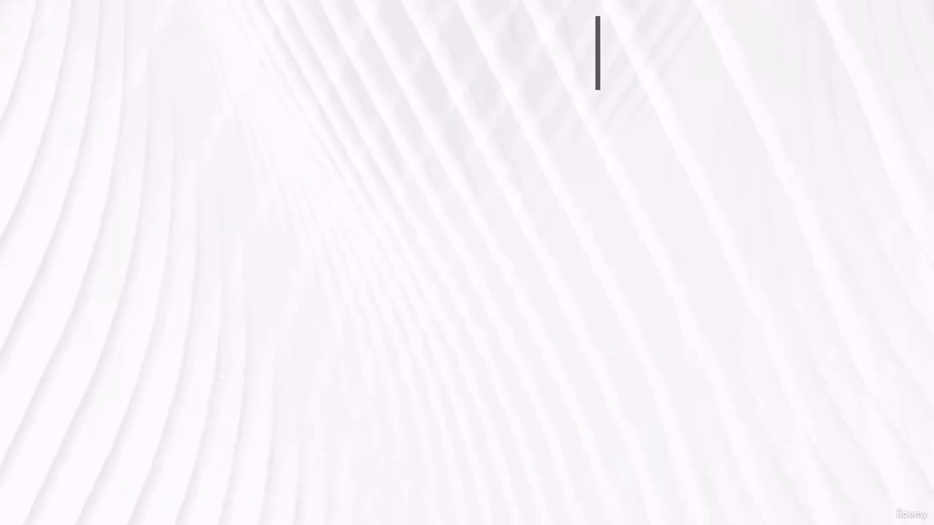